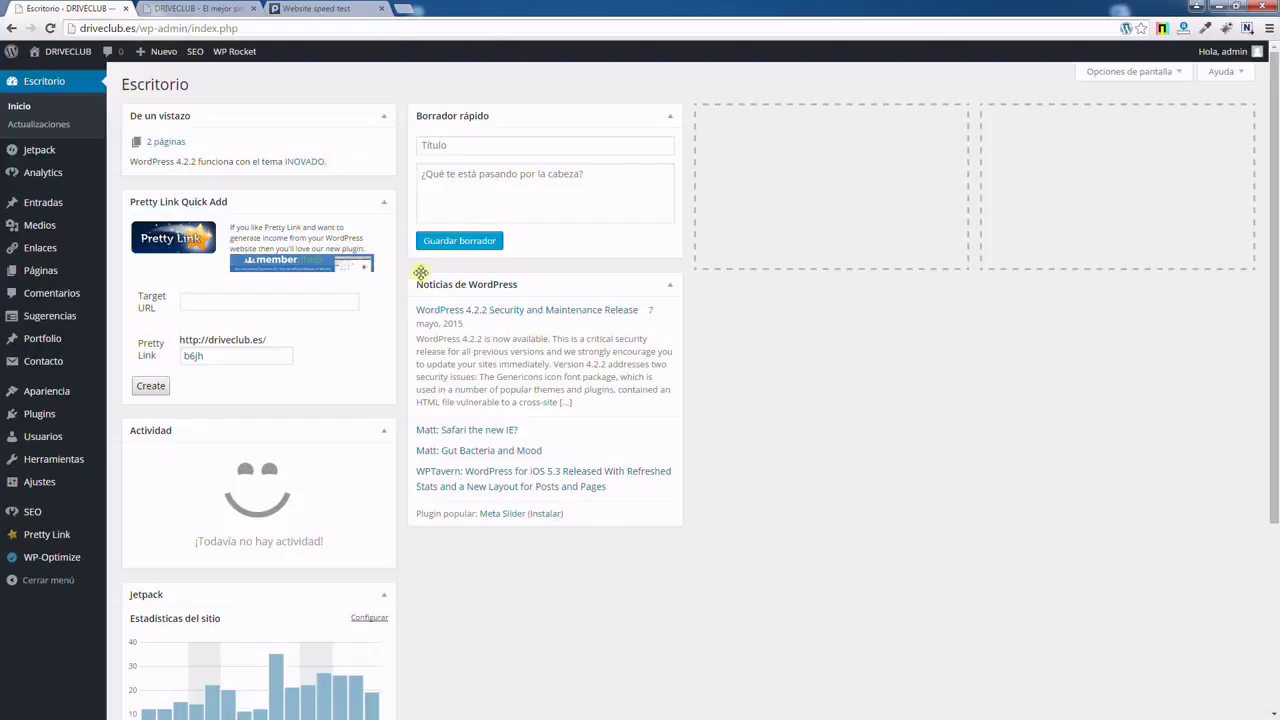
View the installed plugins and open the WP Rocket settings page.
{"action": "left_click", "coordinate": [70, 415]}
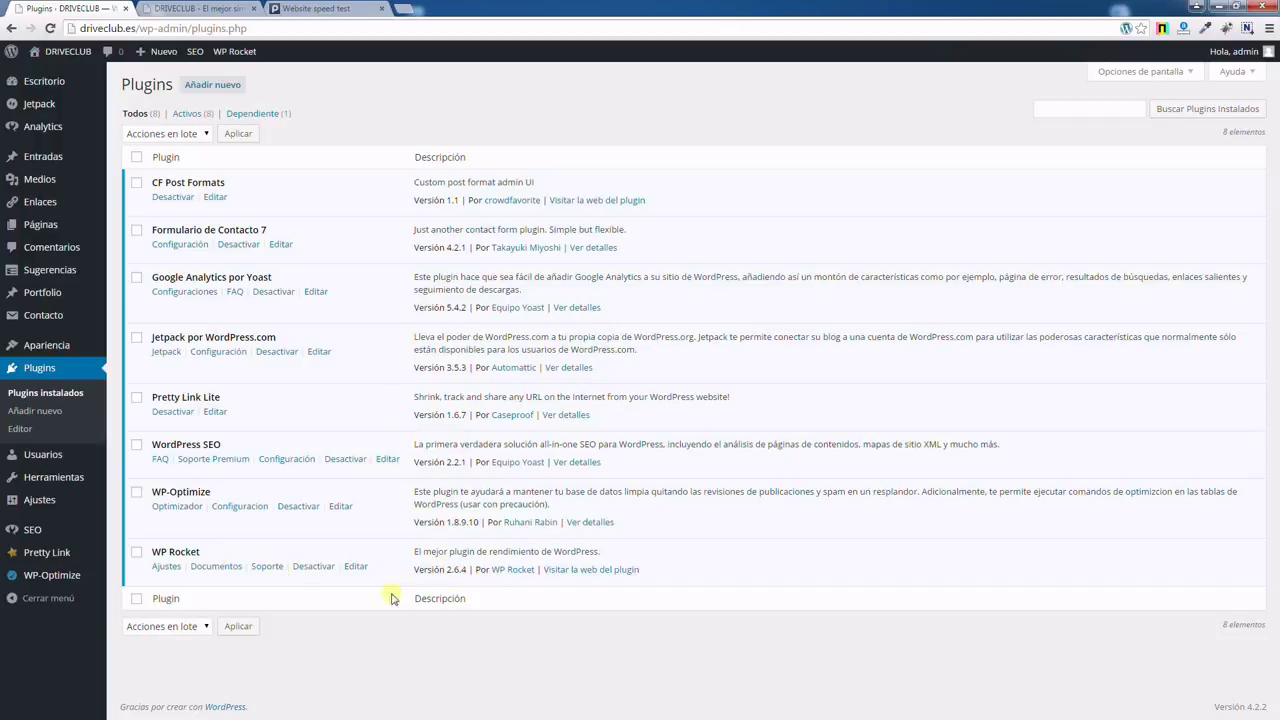
{"action": "mouse_move", "coordinate": [68, 505]}
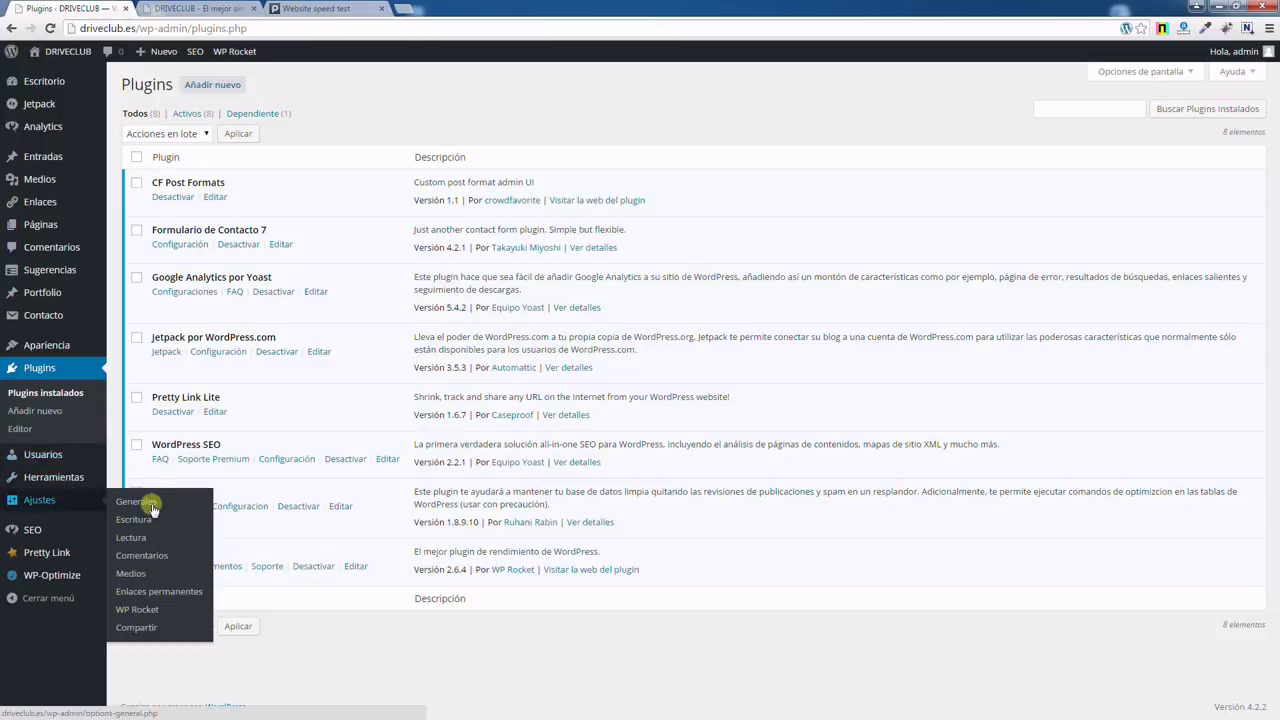
{"action": "left_click", "coordinate": [153, 612]}
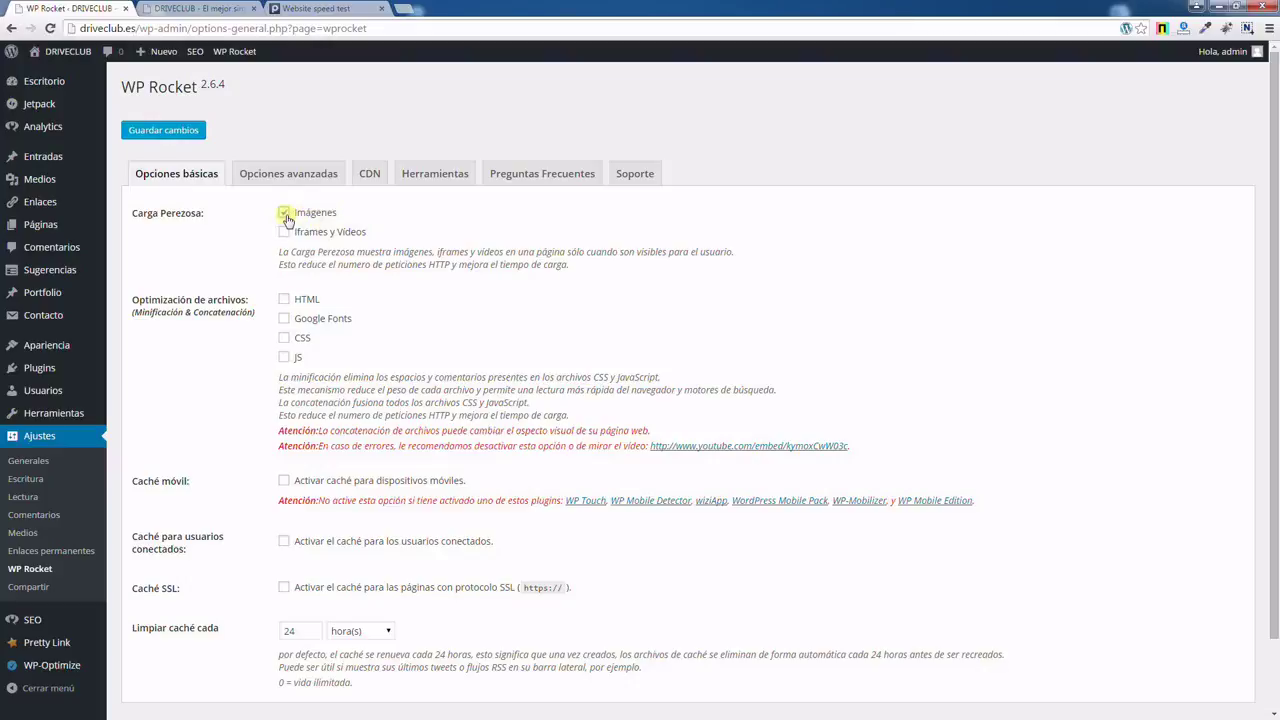
{"action": "left_click", "coordinate": [284, 231]}
{"action": "left_click", "coordinate": [284, 212]}
{"action": "left_click", "coordinate": [284, 231]}
Enable file optimization (minification and concatenation) for HTML and Google Fonts.
{"action": "left_click_drag", "start_coordinate": [132, 300], "coordinate": [247, 312]}
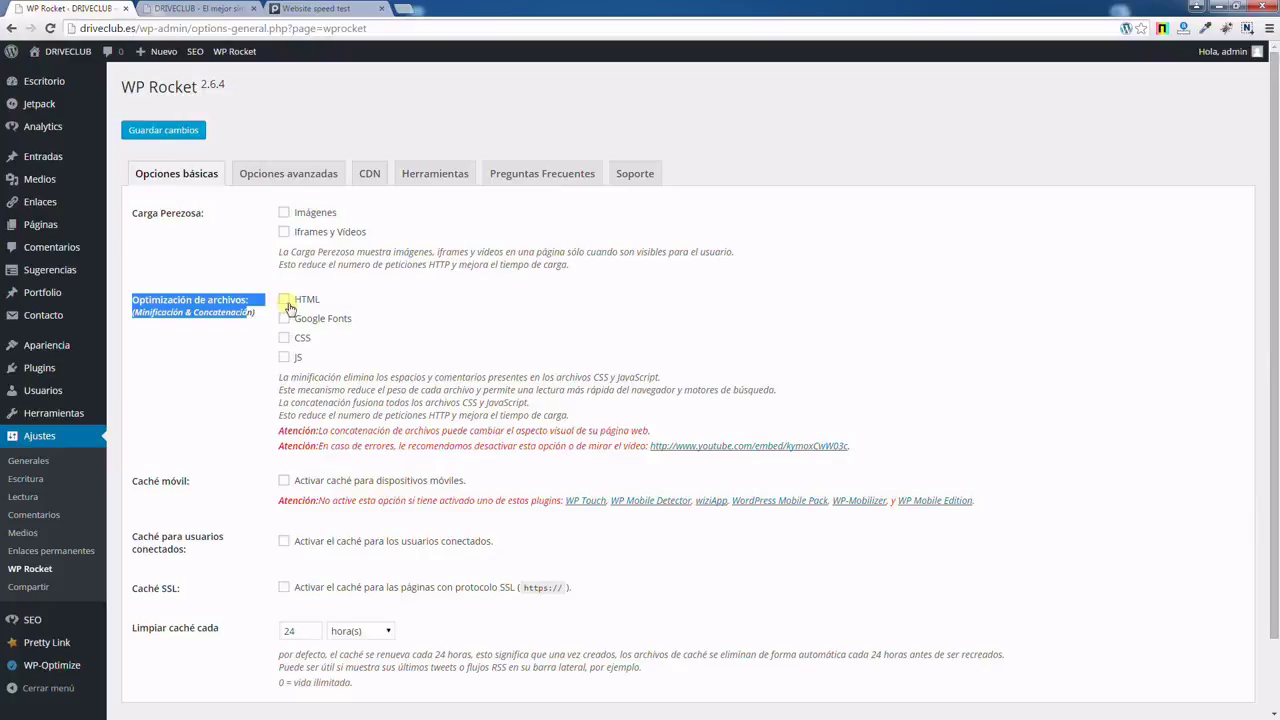
{"action": "left_click", "coordinate": [284, 300]}
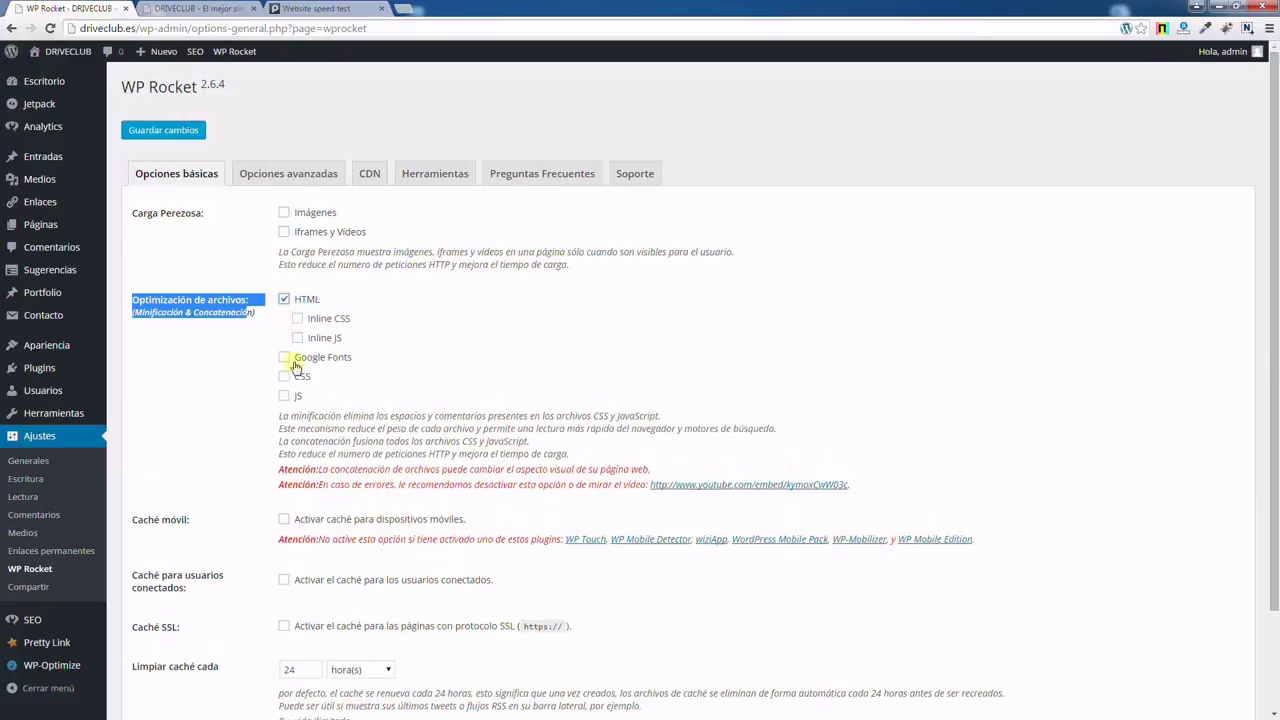
{"action": "left_click", "coordinate": [285, 357]}
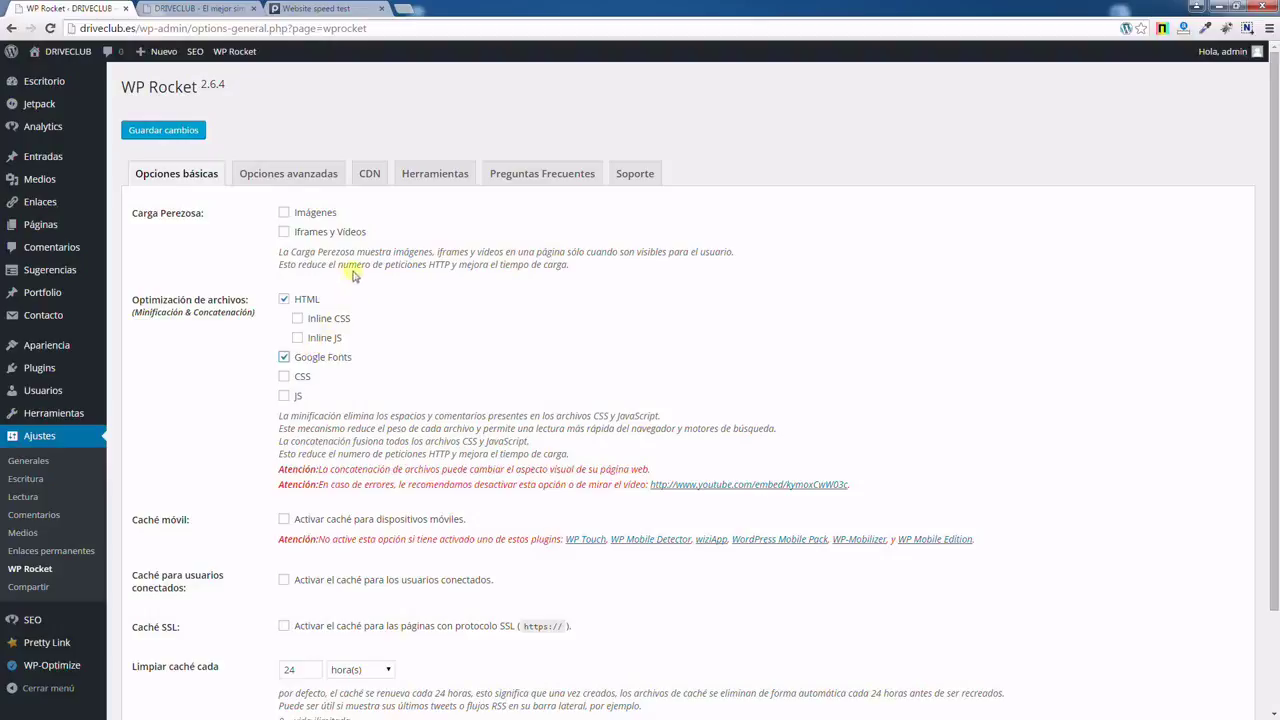
{"action": "mouse_move", "coordinate": [57, 51]}
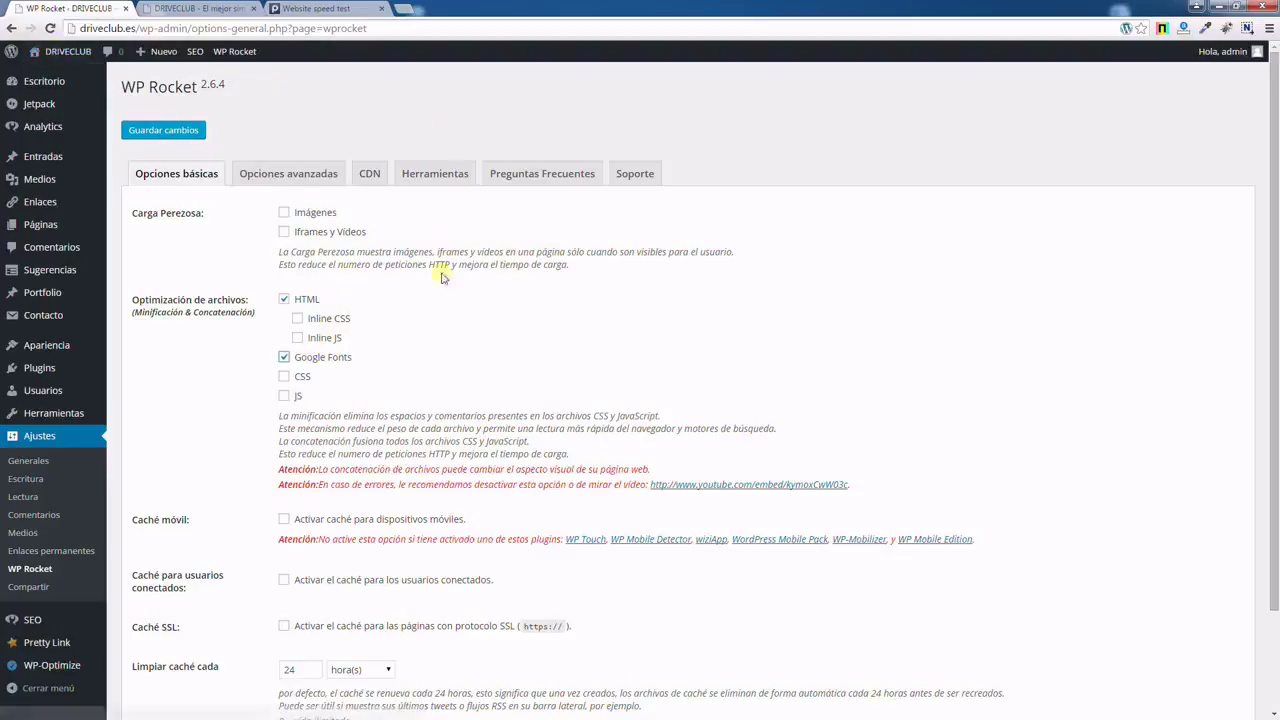
{"action": "left_click", "coordinate": [300, 377]}
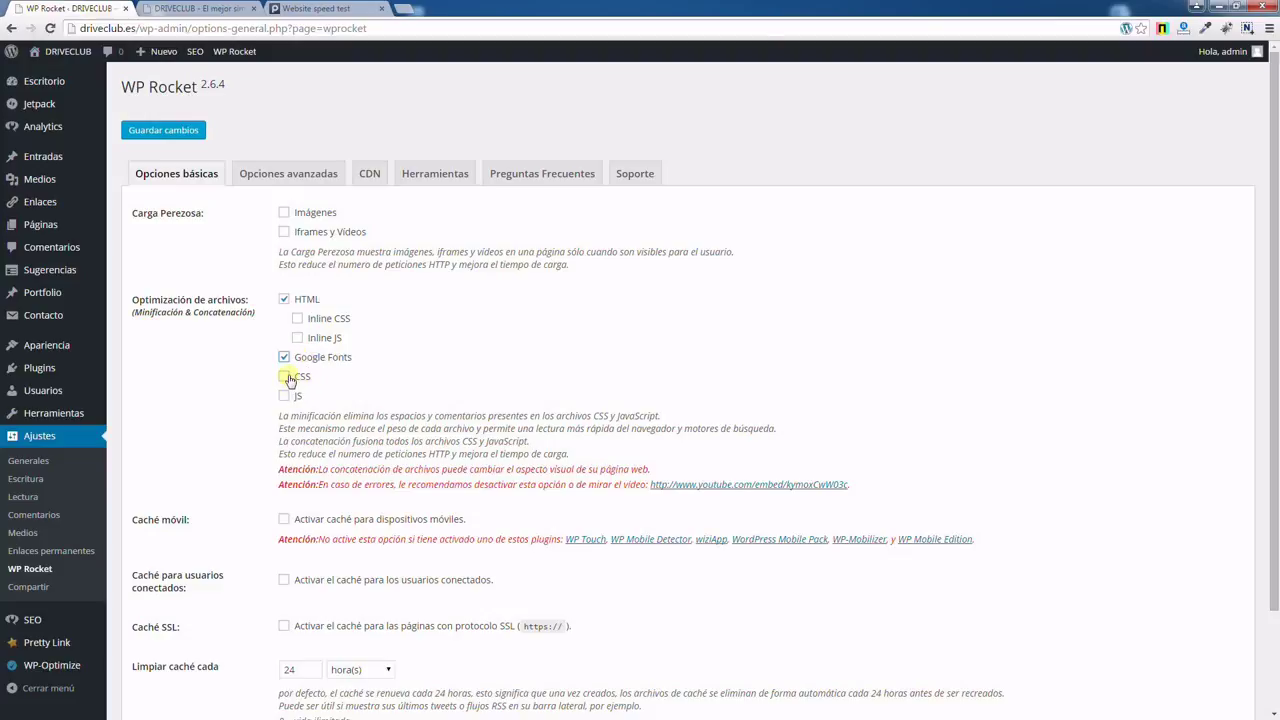
{"action": "left_click", "coordinate": [684, 490]}
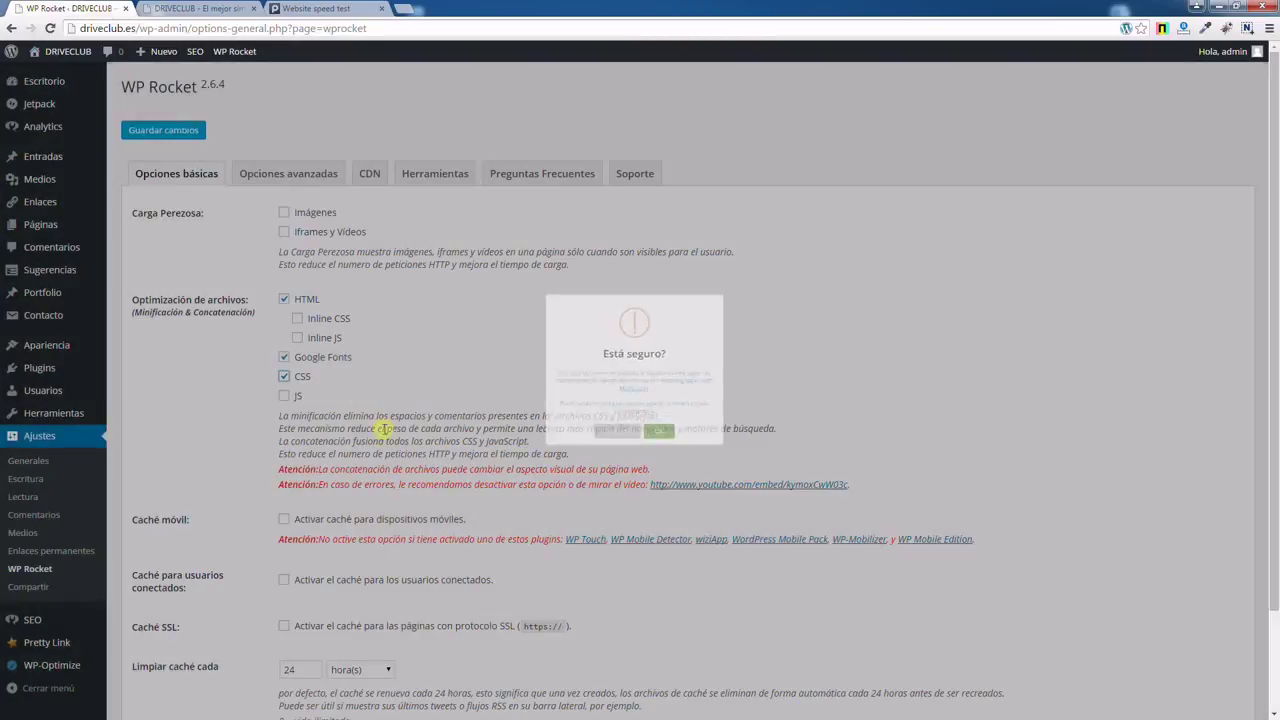
{"action": "left_click", "coordinate": [284, 377]}
{"action": "left_click", "coordinate": [290, 398]}
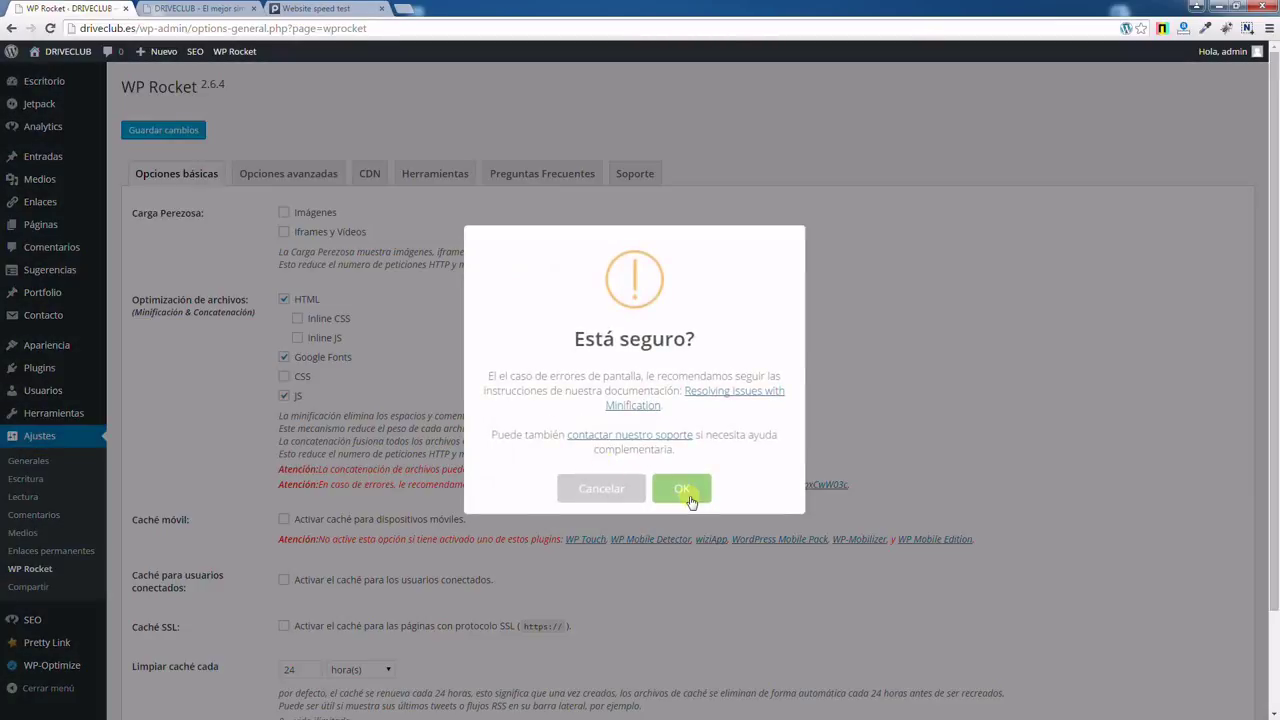
{"action": "left_click", "coordinate": [686, 490]}
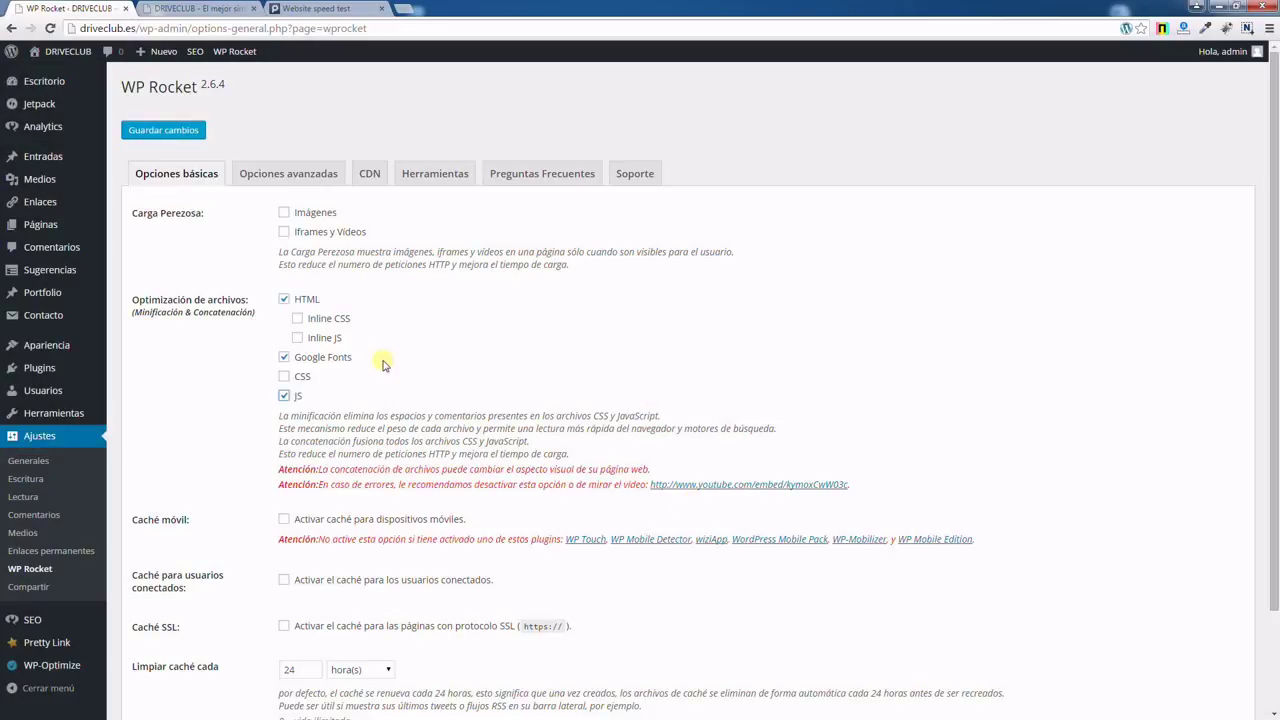
{"action": "left_click", "coordinate": [284, 398]}
{"action": "left_click", "coordinate": [284, 357]}
{"action": "left_click", "coordinate": [284, 357]}
Enable caching for mobile devices in the basic options and save the WP Rocket settings.
{"action": "scroll", "coordinate": [296, 507], "scroll_direction": "down", "scroll_amount": 1}
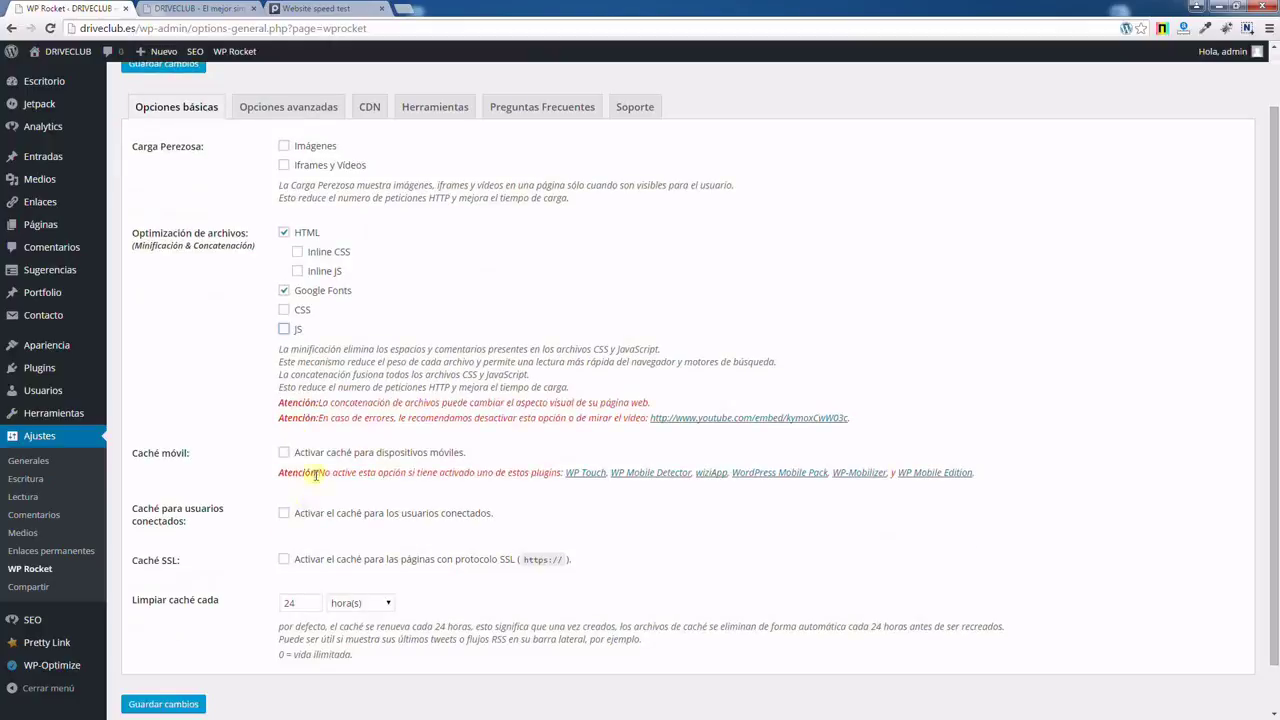
{"action": "left_click", "coordinate": [285, 454]}
{"action": "left_click", "coordinate": [310, 453]}
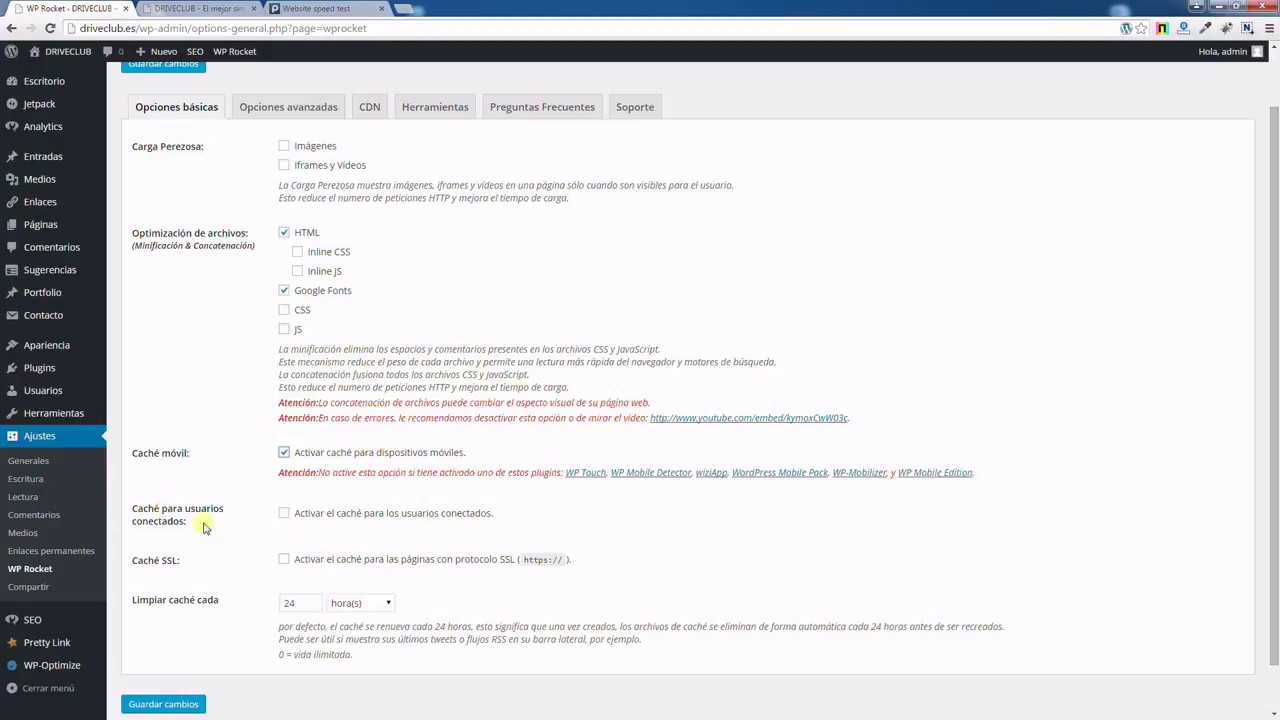
{"action": "left_click", "coordinate": [381, 516]}
{"action": "left_click_drag", "start_coordinate": [131, 600], "coordinate": [258, 606]}
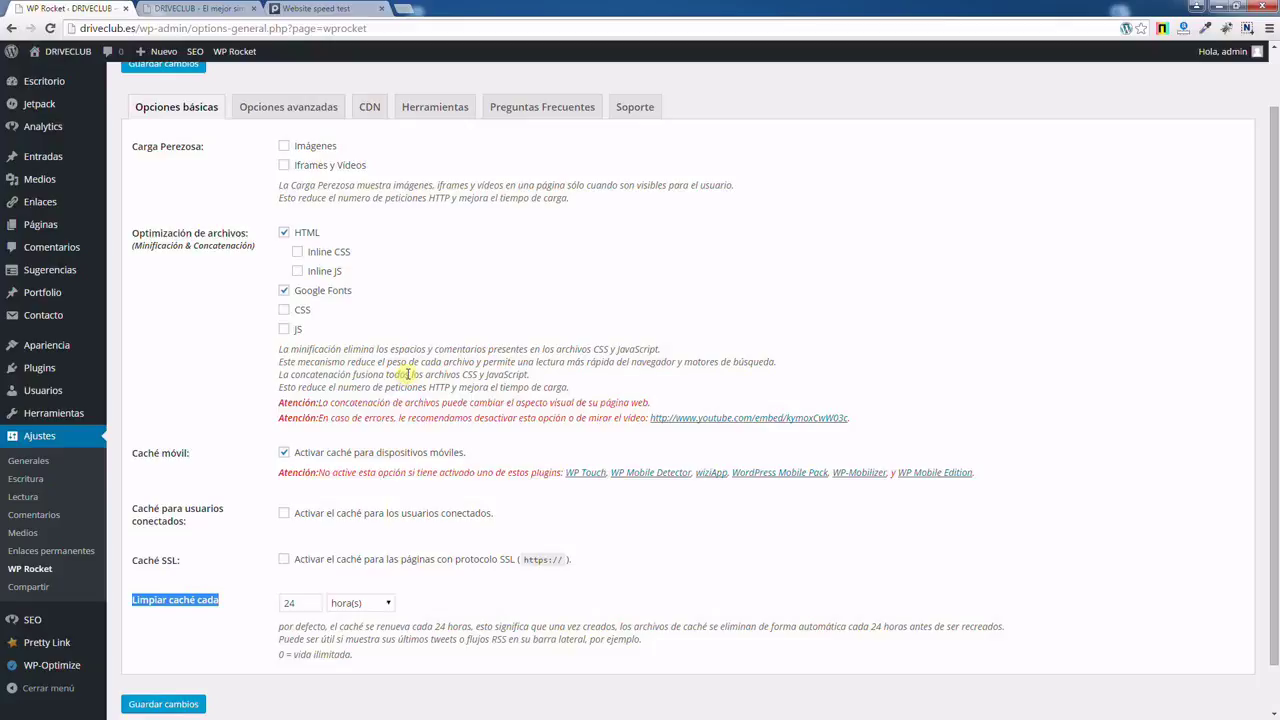
{"action": "left_click", "coordinate": [304, 605]}
{"action": "double_click", "coordinate": [304, 605]}
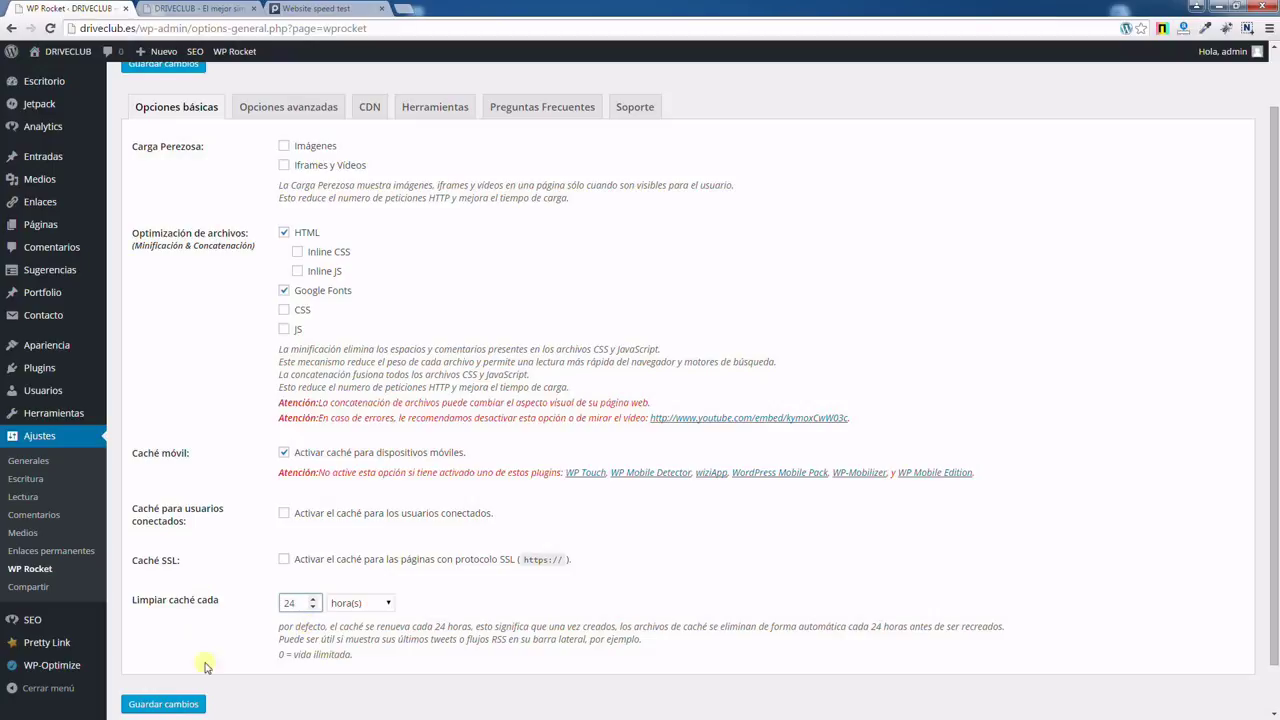
{"action": "left_click", "coordinate": [178, 705]}
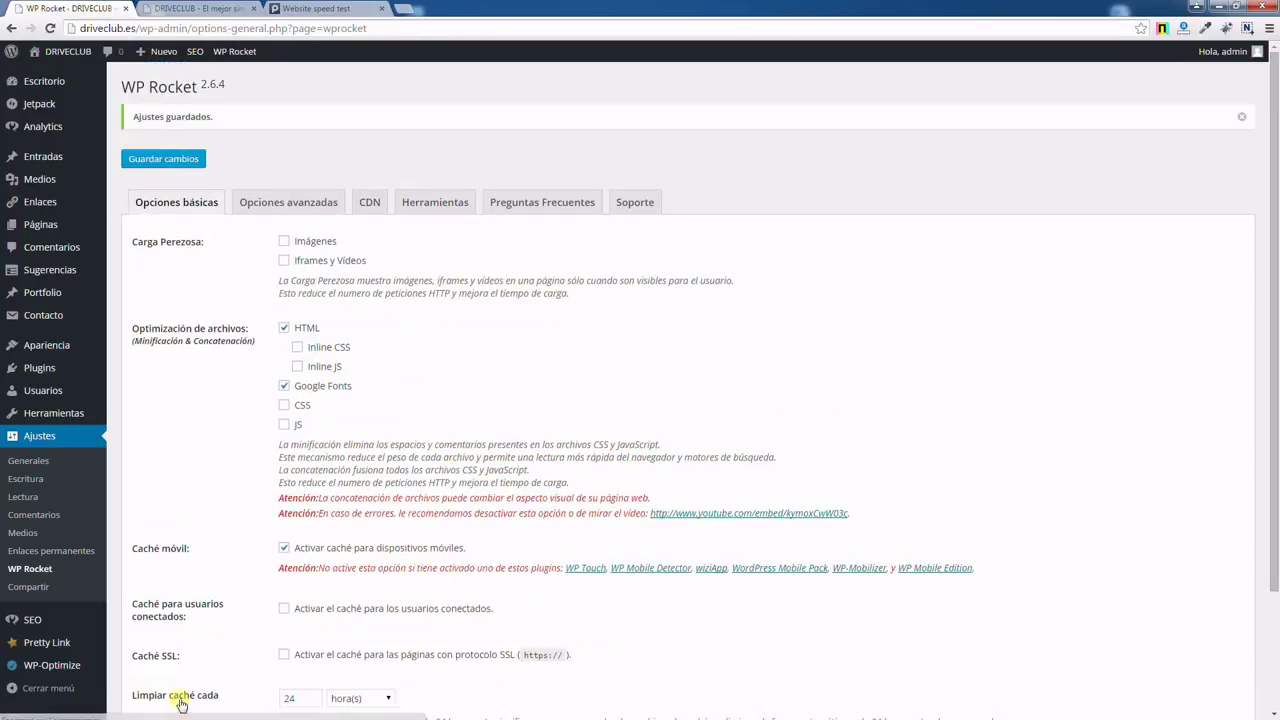
Open WP Rocket's advanced options and start editing the DNS prefetch list (Precarga de peticiones DNS).
{"action": "left_click", "coordinate": [268, 205]}
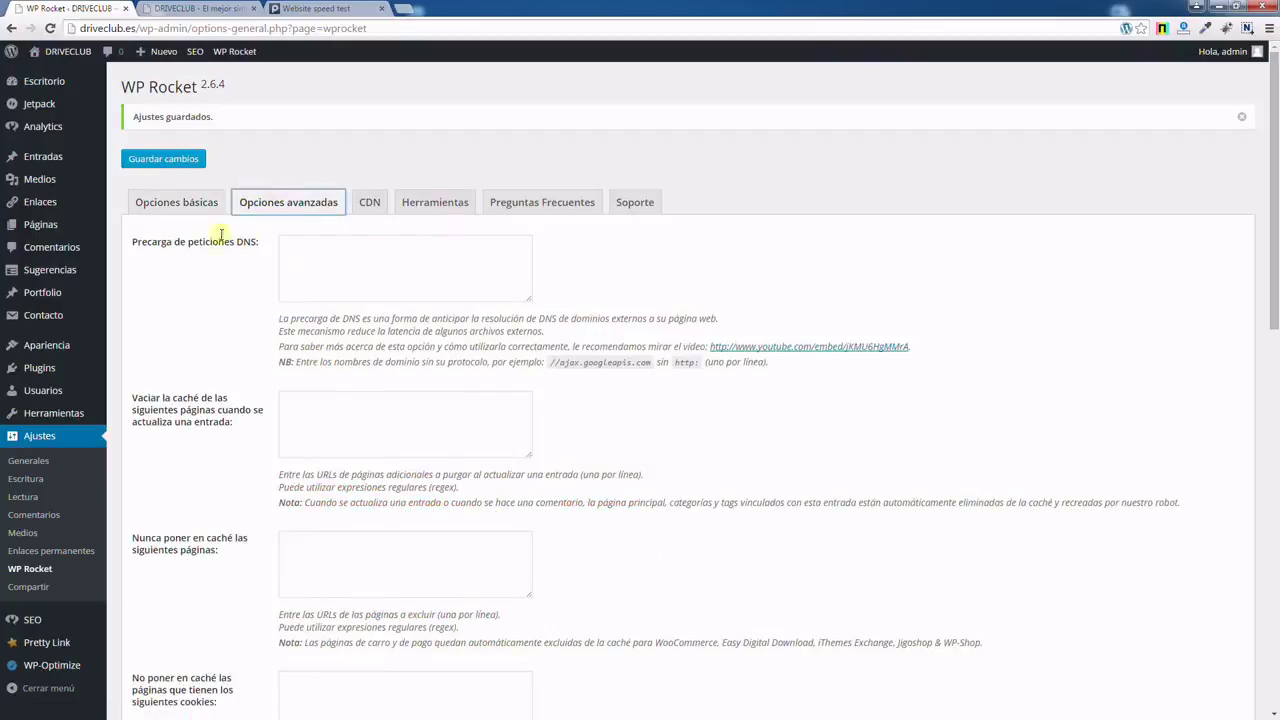
{"action": "left_click_drag", "start_coordinate": [126, 240], "coordinate": [255, 243]}
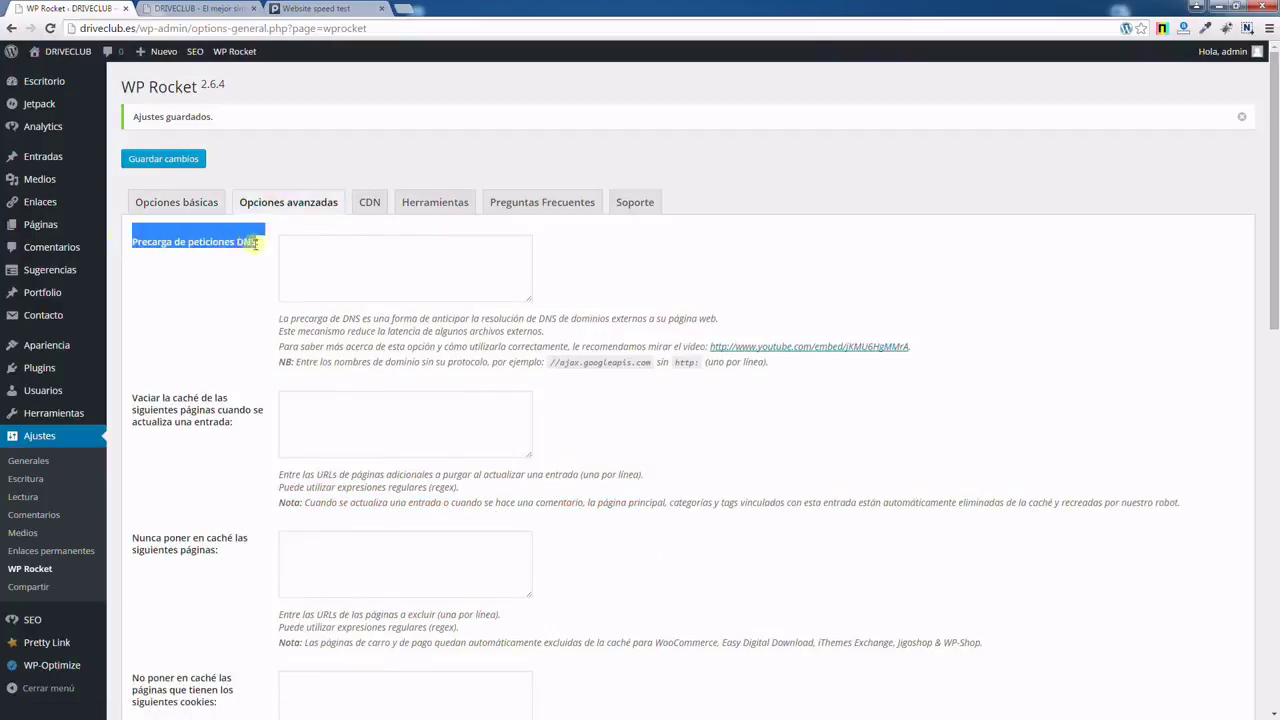
{"action": "left_click", "coordinate": [262, 246]}
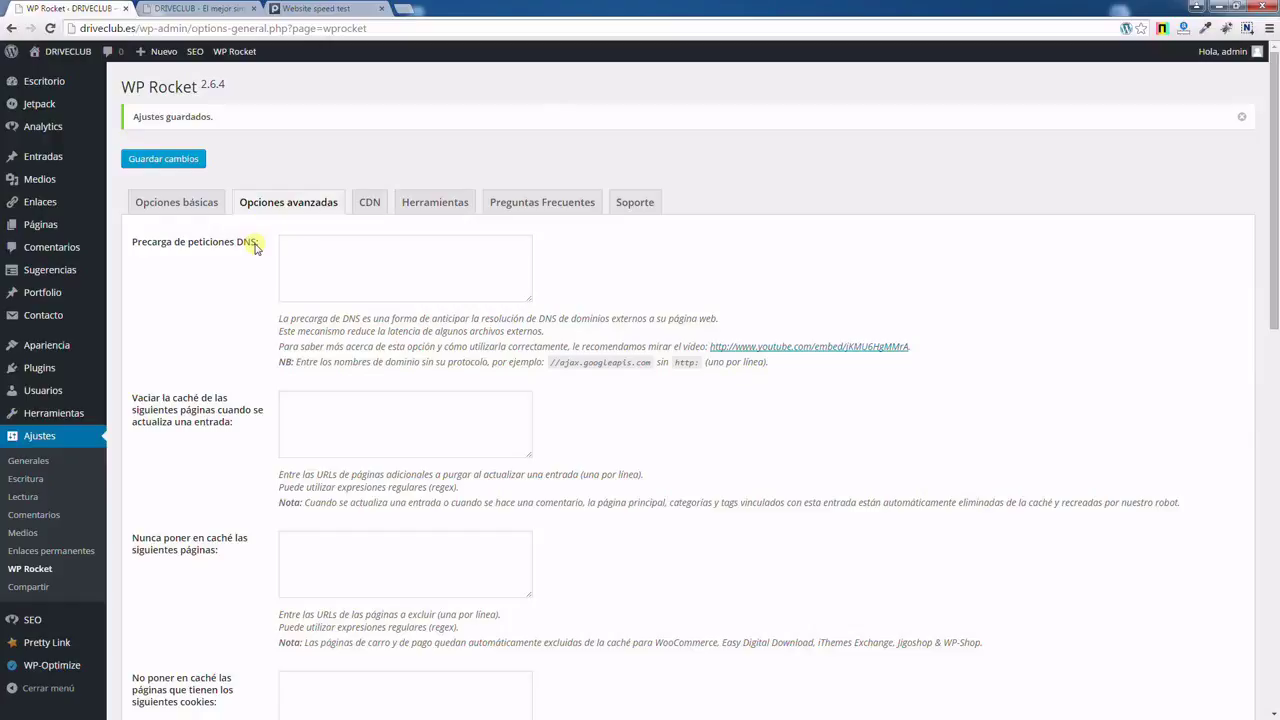
{"action": "left_click", "coordinate": [318, 249]}
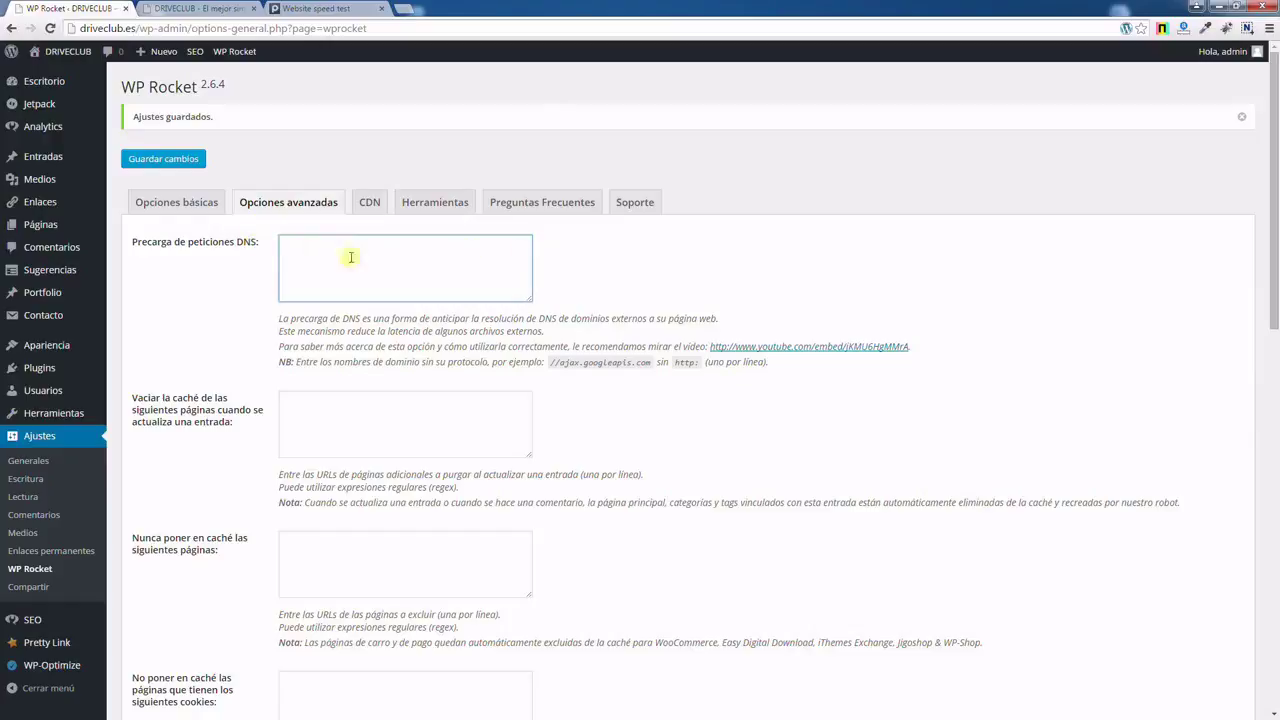
Check the Pingdom request list for driveclub.es and begin a DNS prefetch entry with // in WP Rocket.
{"action": "left_click", "coordinate": [314, 8]}
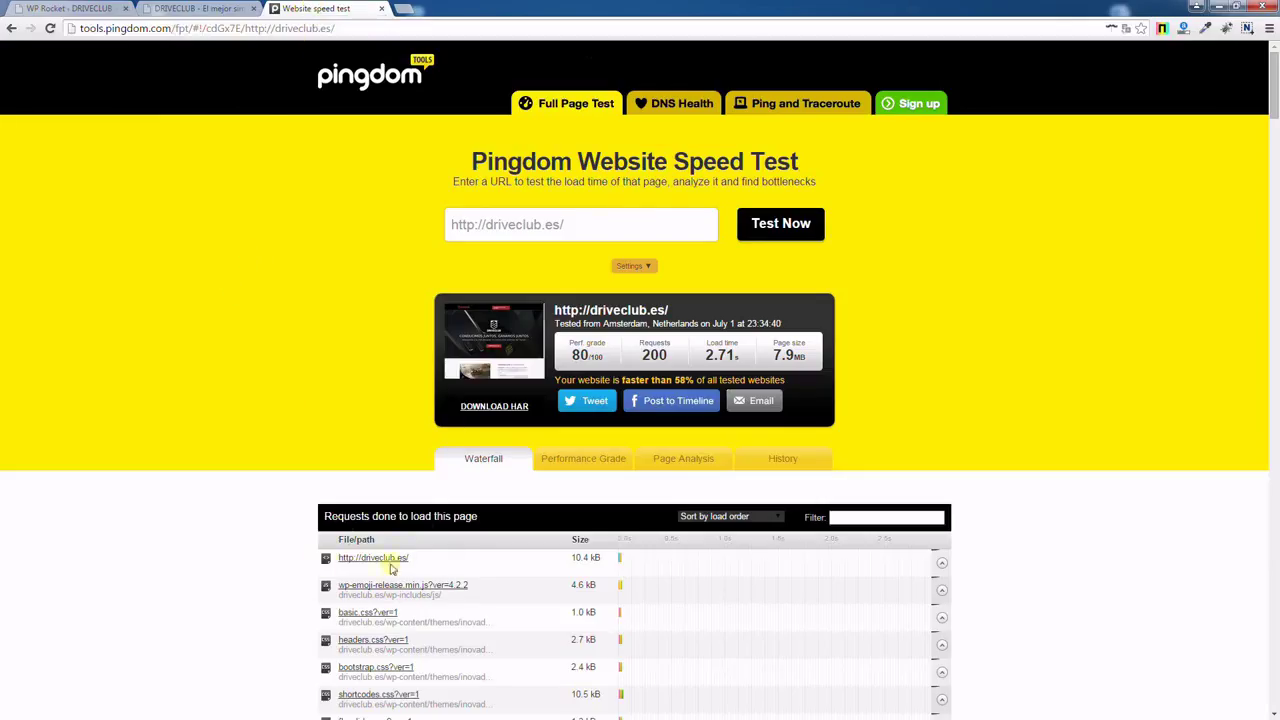
{"action": "scroll", "coordinate": [335, 495], "scroll_direction": "down", "scroll_amount": 1}
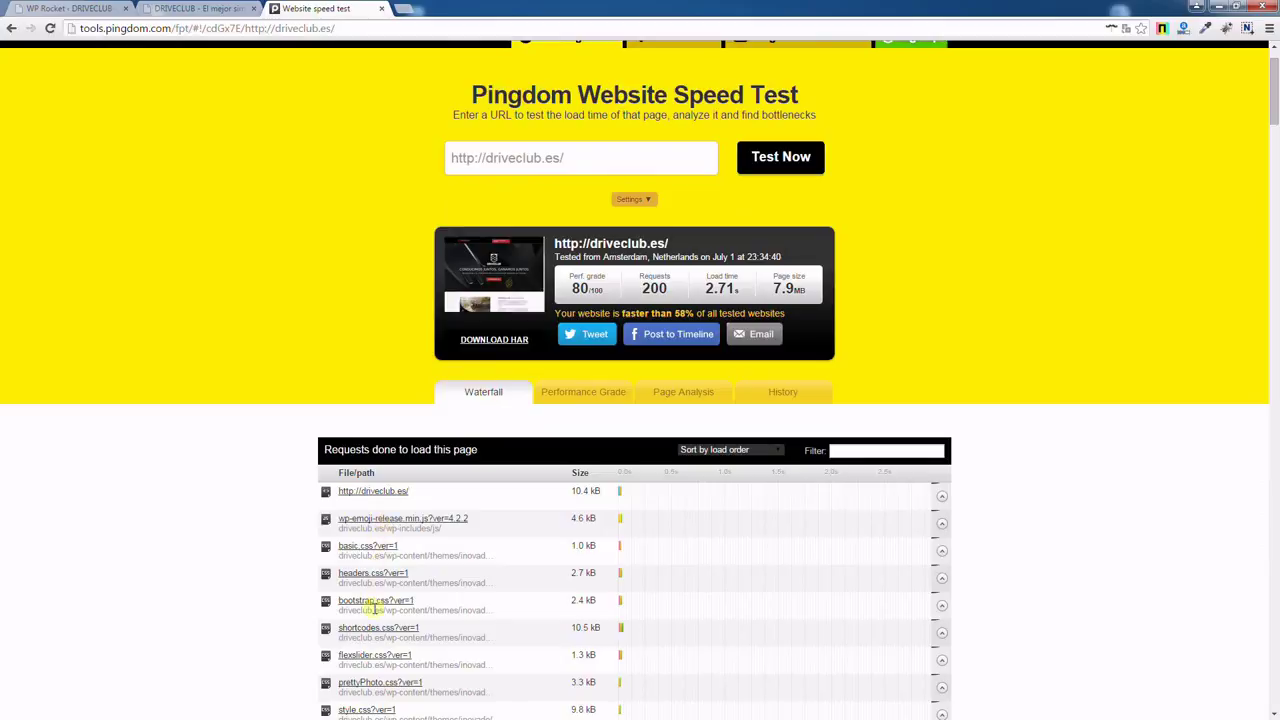
{"action": "scroll", "coordinate": [378, 660], "scroll_direction": "down", "scroll_amount": 1}
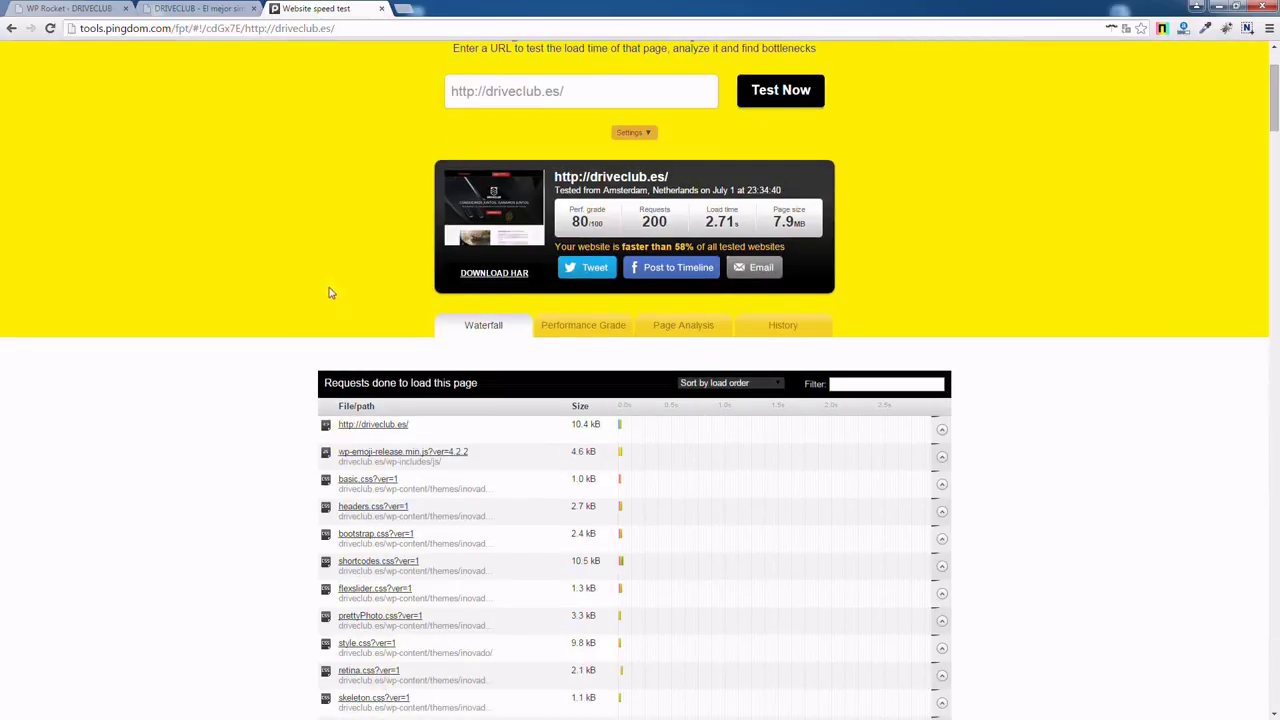
{"action": "left_click", "coordinate": [198, 8]}
{"action": "left_click", "coordinate": [65, 8]}
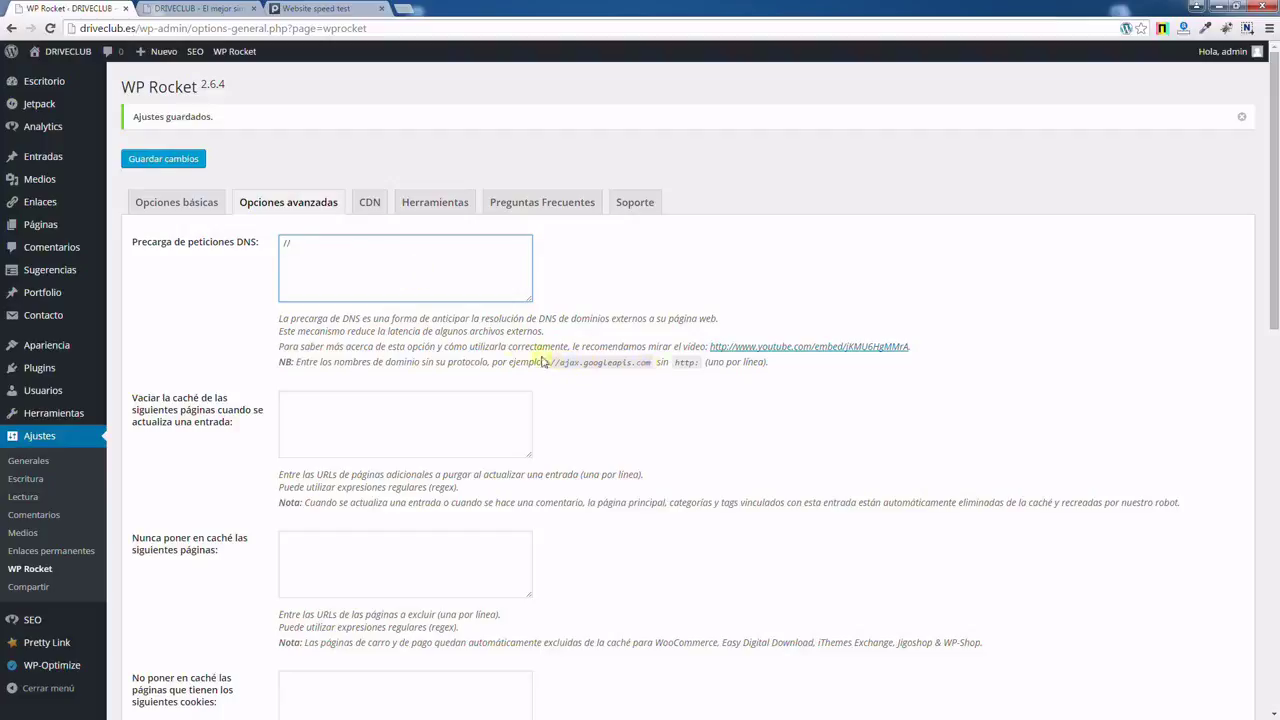
Find the external domain stats.wp.com under e-201527.js in the Pingdom request list and select it for copying.
{"action": "left_click", "coordinate": [198, 8]}
{"action": "left_click", "coordinate": [302, 8]}
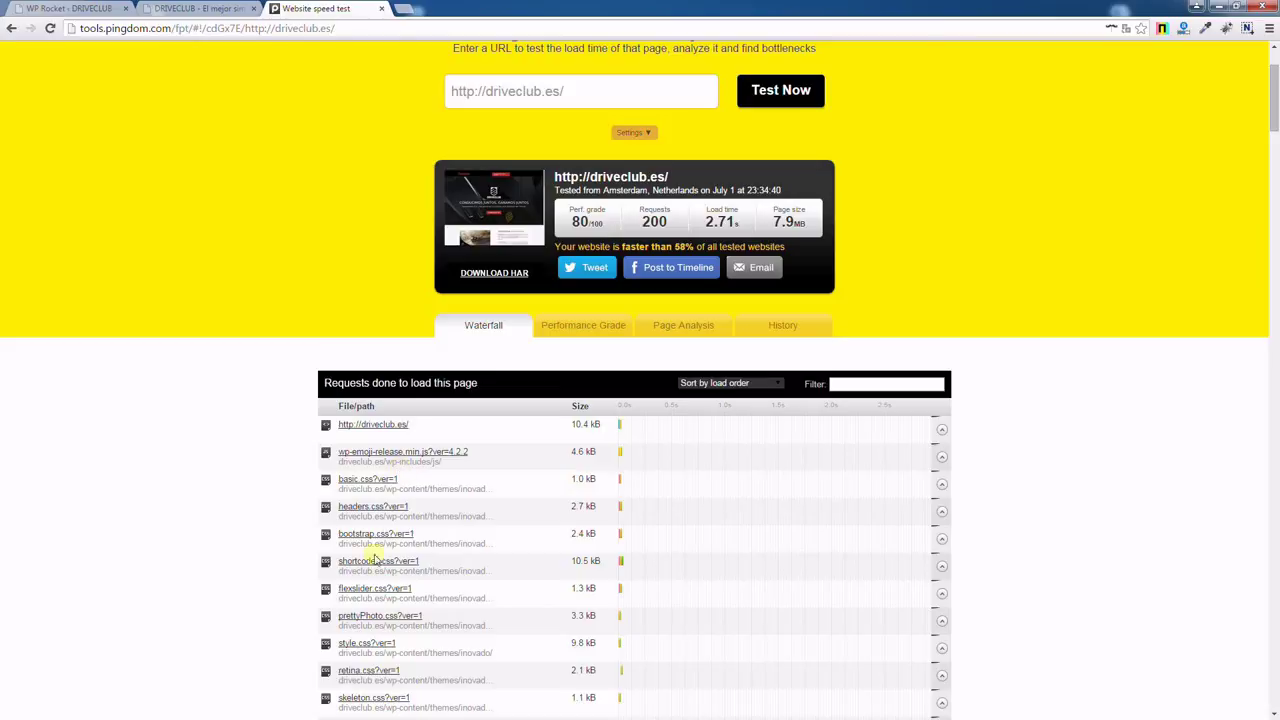
{"action": "scroll", "coordinate": [400, 607], "scroll_direction": "down", "scroll_amount": 1}
{"action": "scroll", "coordinate": [400, 607], "scroll_direction": "down", "scroll_amount": 3}
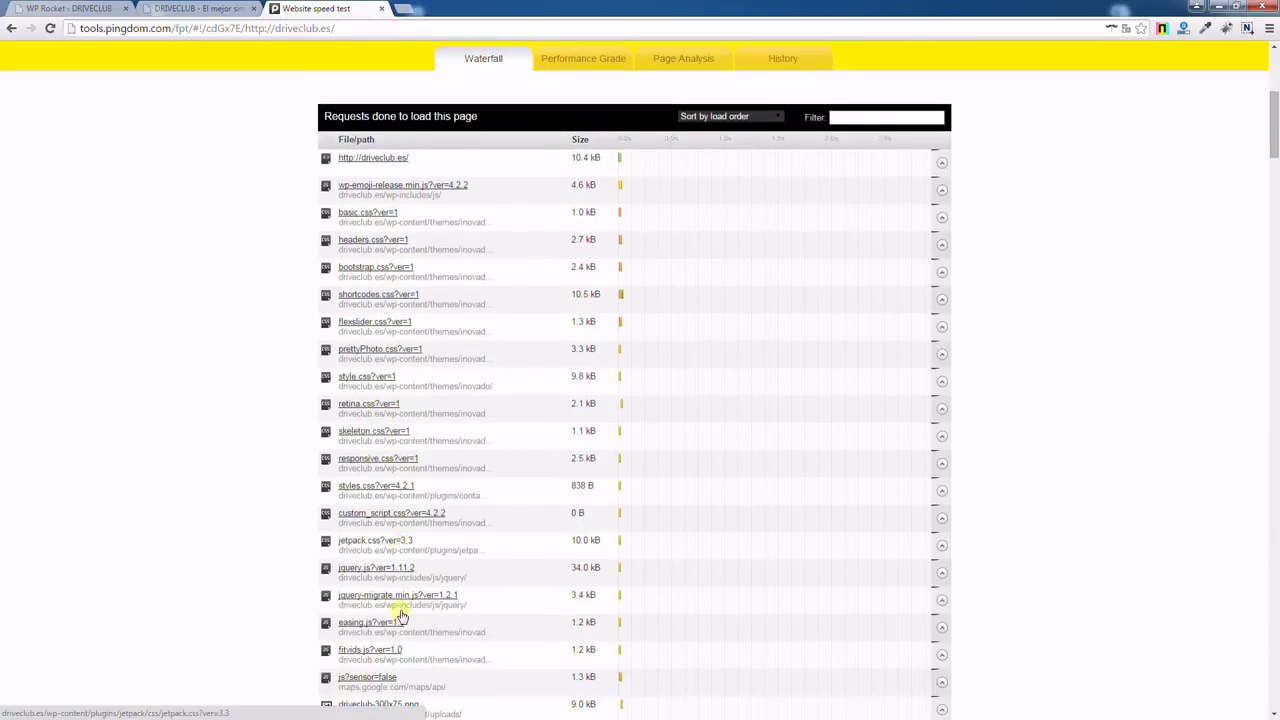
{"action": "scroll", "coordinate": [385, 597], "scroll_direction": "down", "scroll_amount": 1}
{"action": "scroll", "coordinate": [385, 597], "scroll_direction": "down", "scroll_amount": 7}
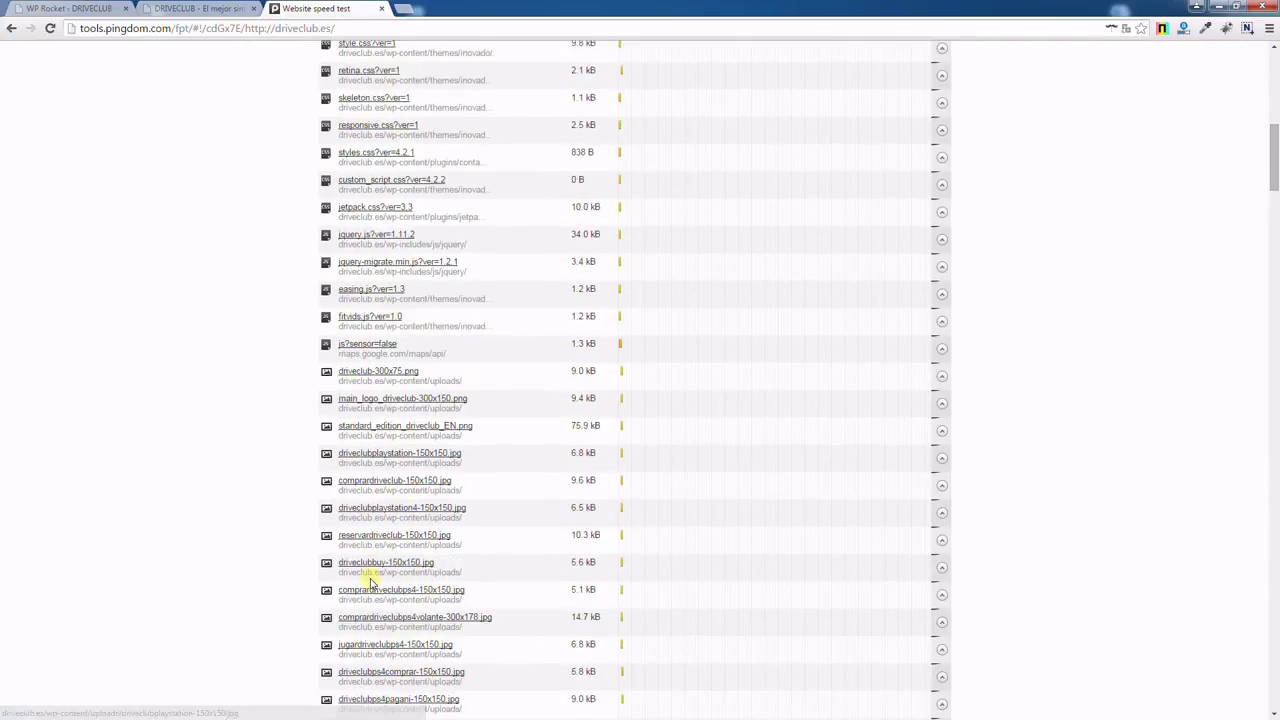
{"action": "scroll", "coordinate": [384, 592], "scroll_direction": "down", "scroll_amount": 4}
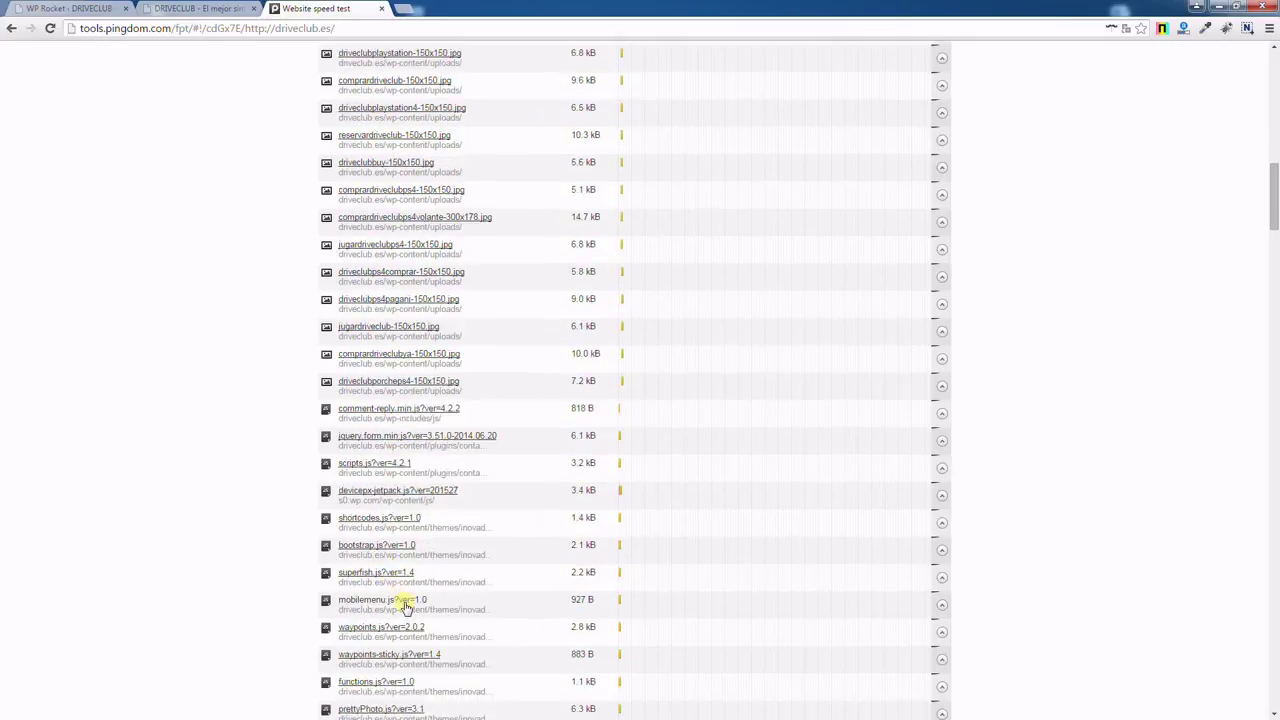
{"action": "scroll", "coordinate": [345, 600], "scroll_direction": "down", "scroll_amount": 2}
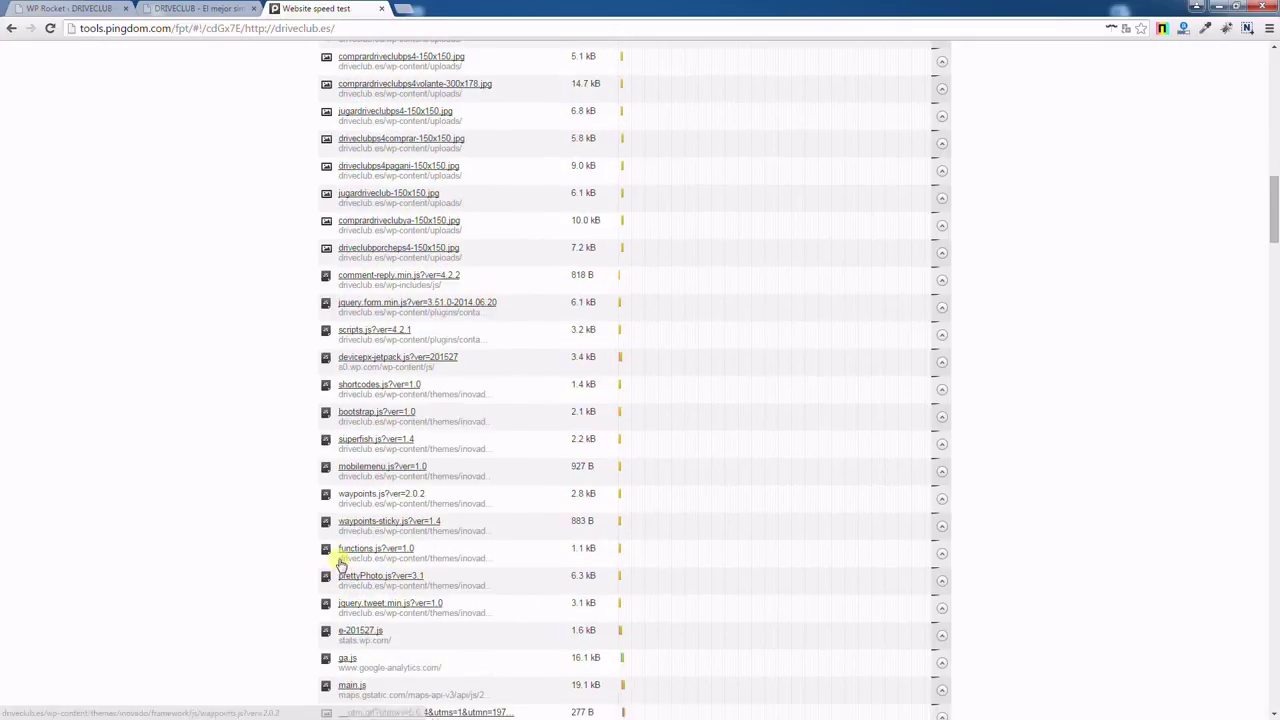
{"action": "left_click_drag", "start_coordinate": [338, 564], "coordinate": [385, 566]}
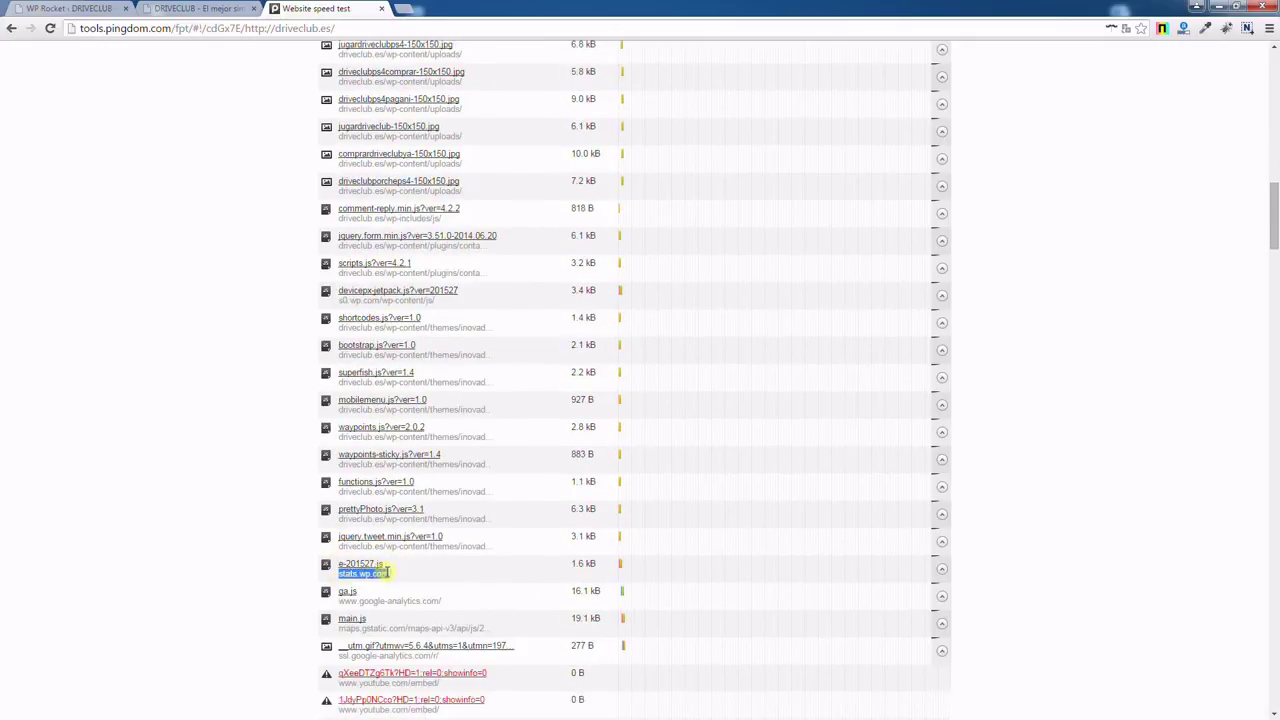
Complete the first DNS prefetch entry in WP Rocket as //stats.wp.com.
{"action": "left_click", "coordinate": [190, 8]}
{"action": "left_click", "coordinate": [55, 8]}
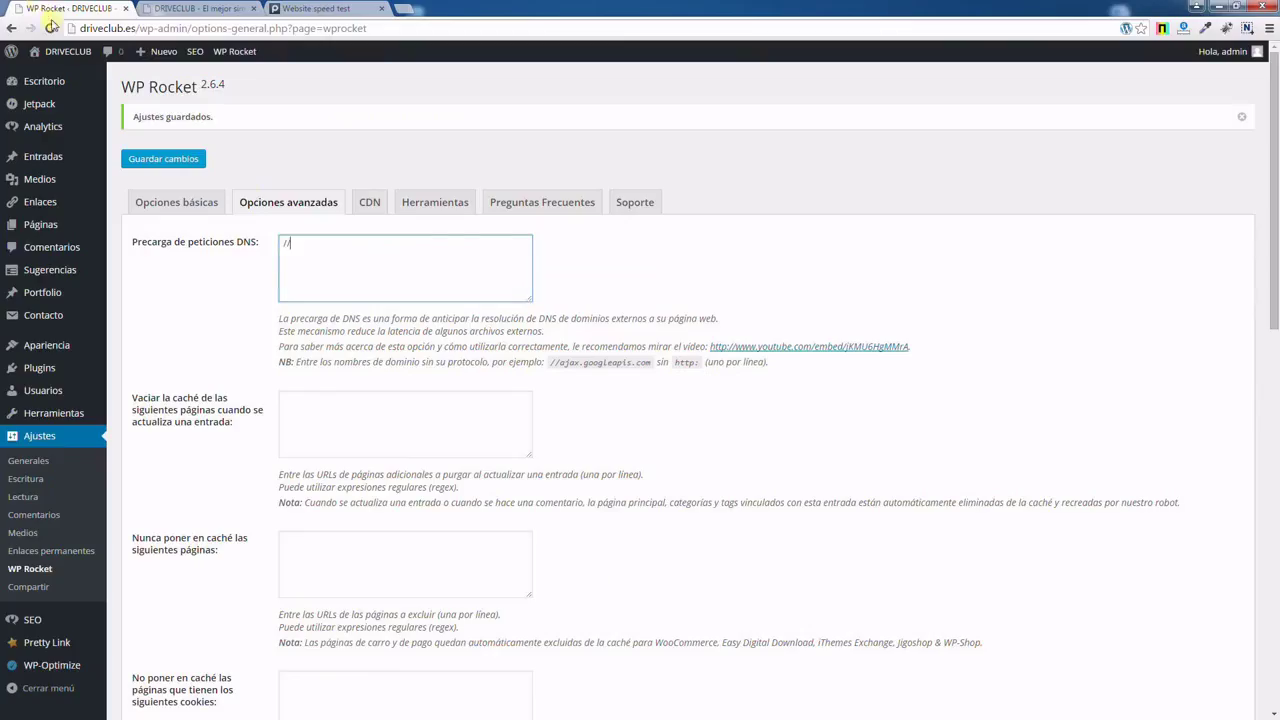
{"action": "left_click", "coordinate": [325, 262]}
{"action": "type", "text": "//stats.wp.com"}
{"action": "key", "text": "ctrl+Tab"}
{"action": "key", "text": "ctrl+Tab"}
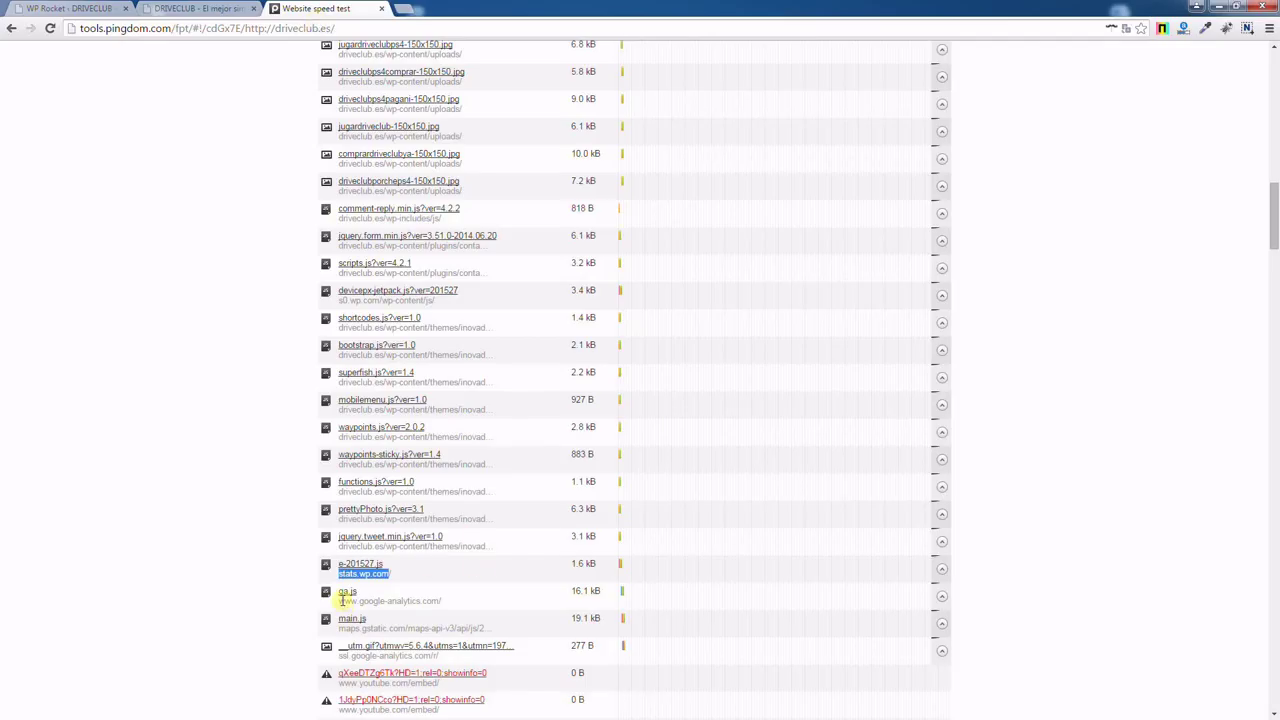
{"action": "left_click_drag", "start_coordinate": [340, 598], "coordinate": [442, 601]}
{"action": "key", "text": "ctrl+c"}
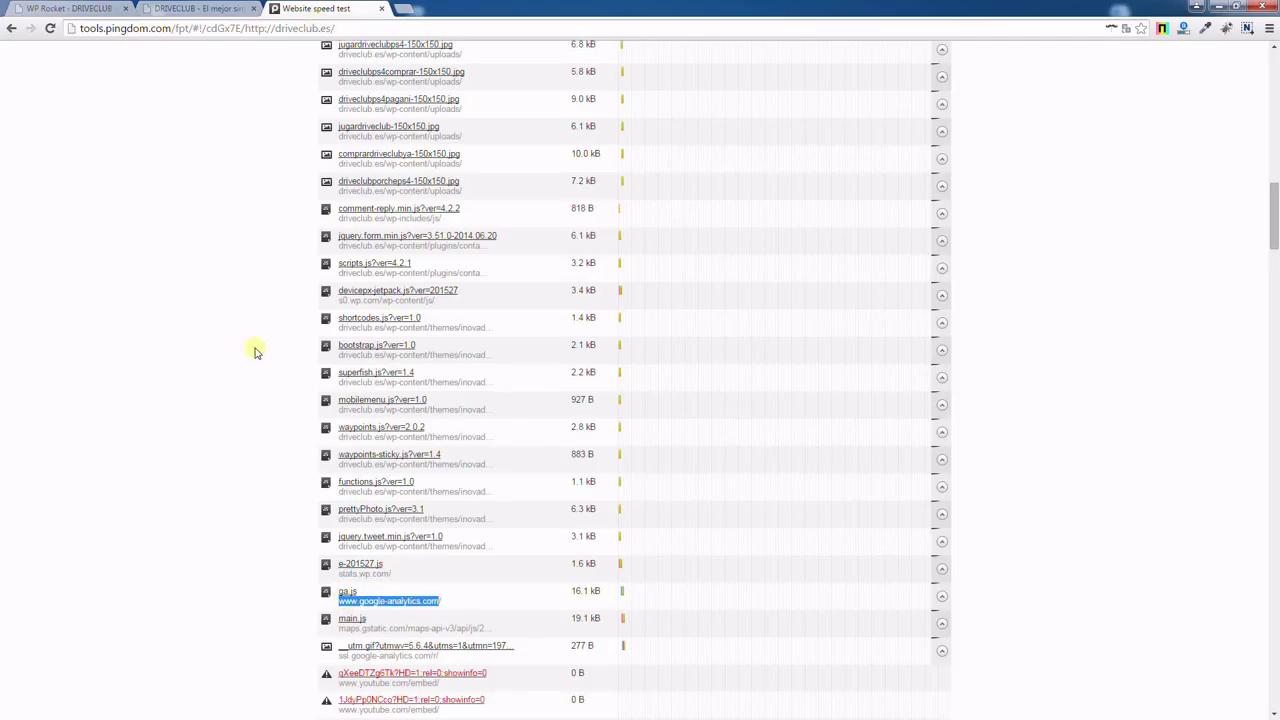
{"action": "left_click", "coordinate": [55, 8]}
{"action": "key", "text": "ctrl+v"}
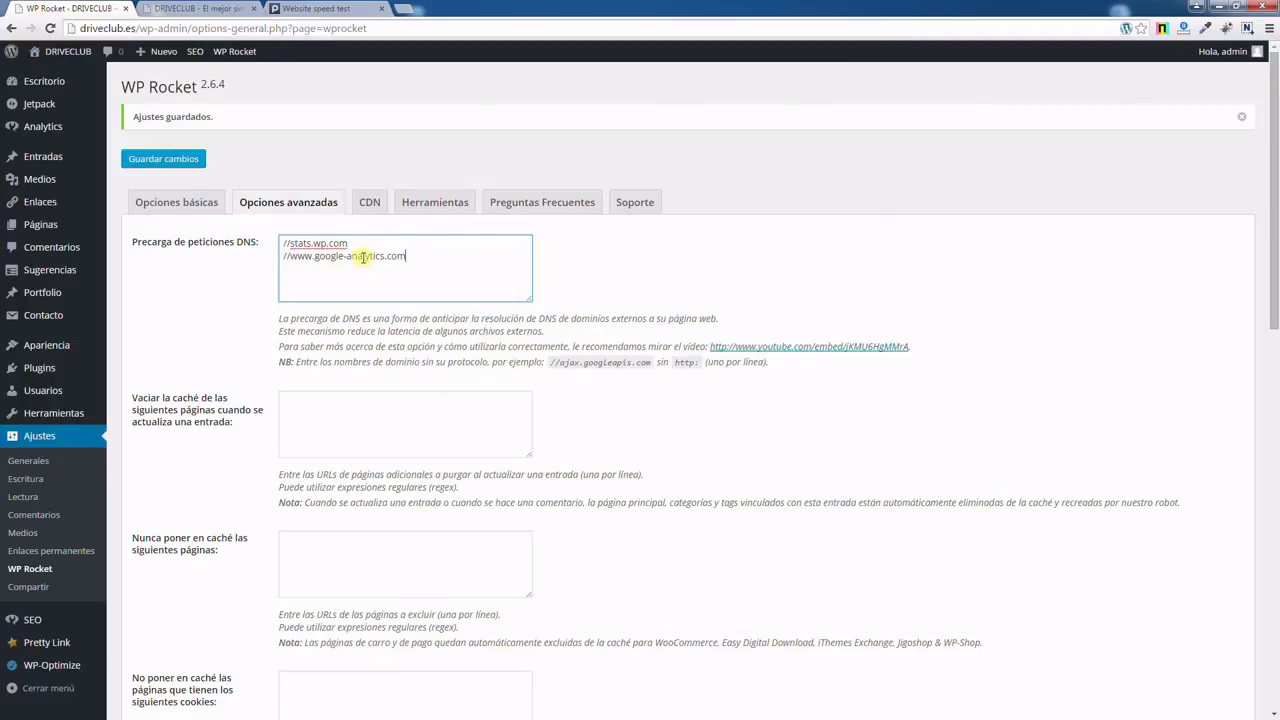
{"action": "key", "text": "Return"}
Copy the maps.gstatic.com domain from the Pingdom request list and add //maps.gstatic.com as the third DNS prefetch entry in WP Rocket.
{"action": "left_click", "coordinate": [300, 8]}
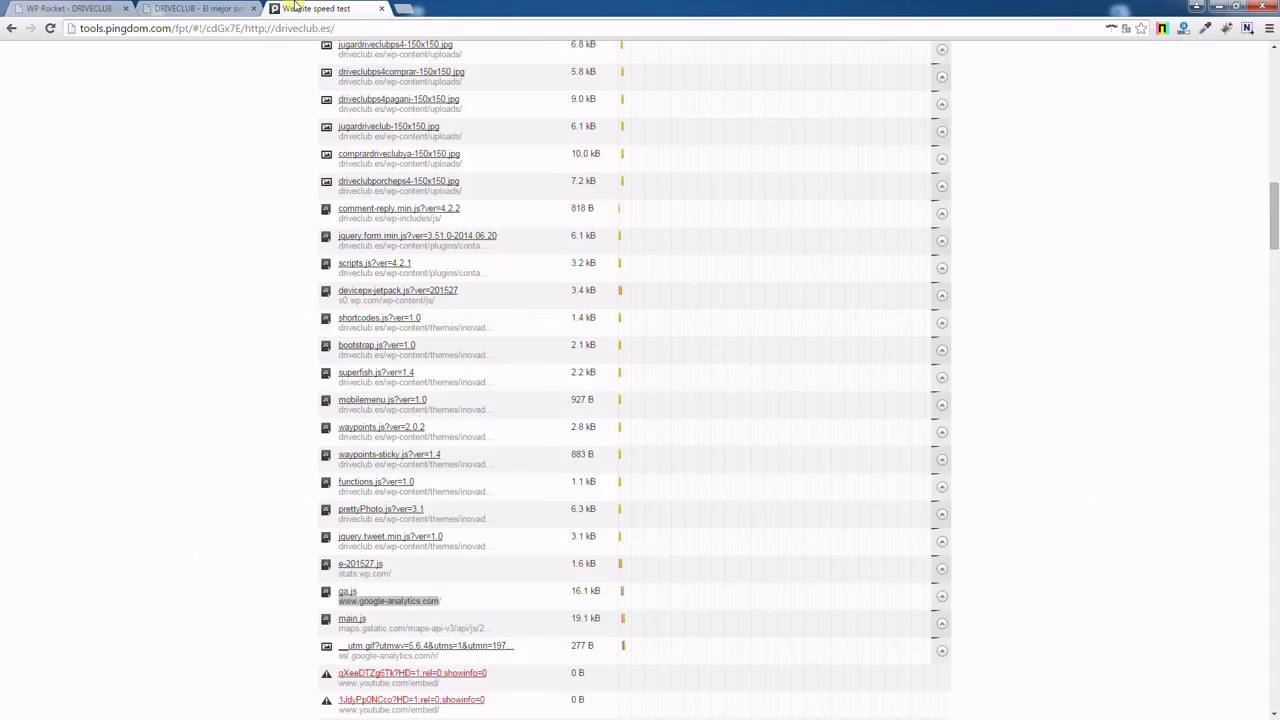
{"action": "left_click_drag", "start_coordinate": [338, 628], "coordinate": [405, 630]}
{"action": "key", "text": "ctrl+c"}
{"action": "left_click", "coordinate": [70, 8]}
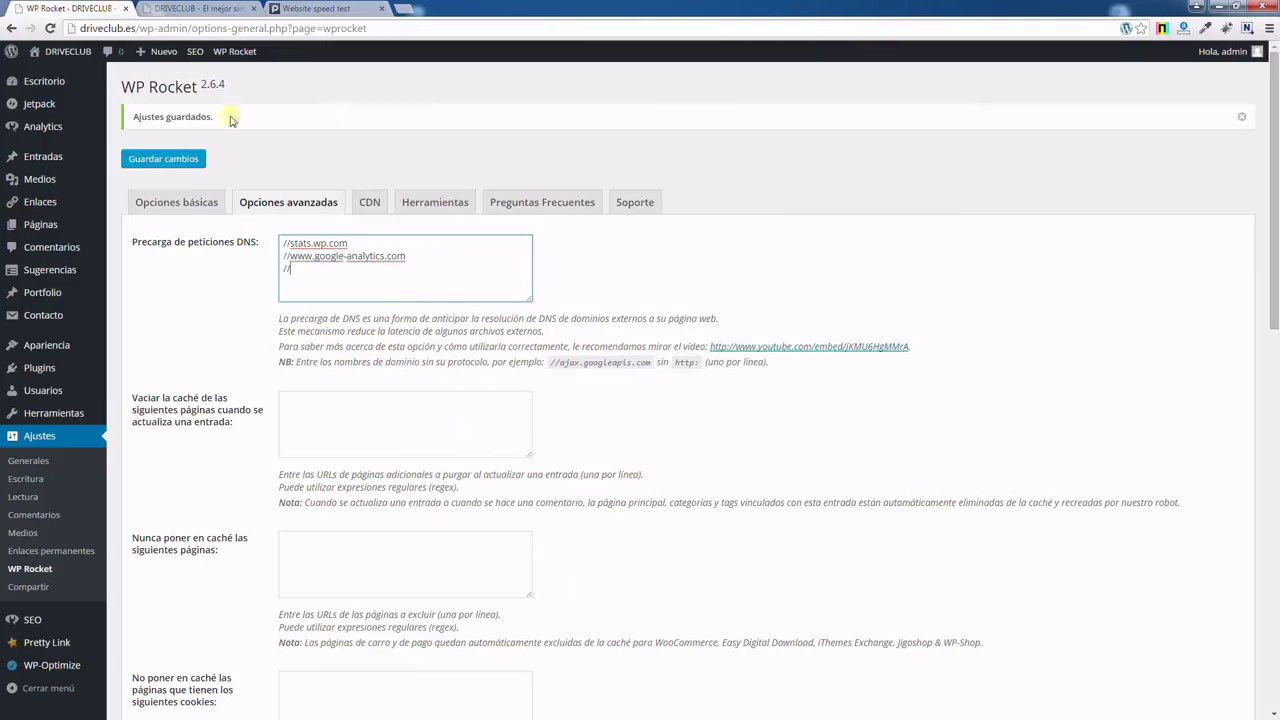
{"action": "key", "text": "ctrl+v"}
{"action": "key", "text": "Return"}
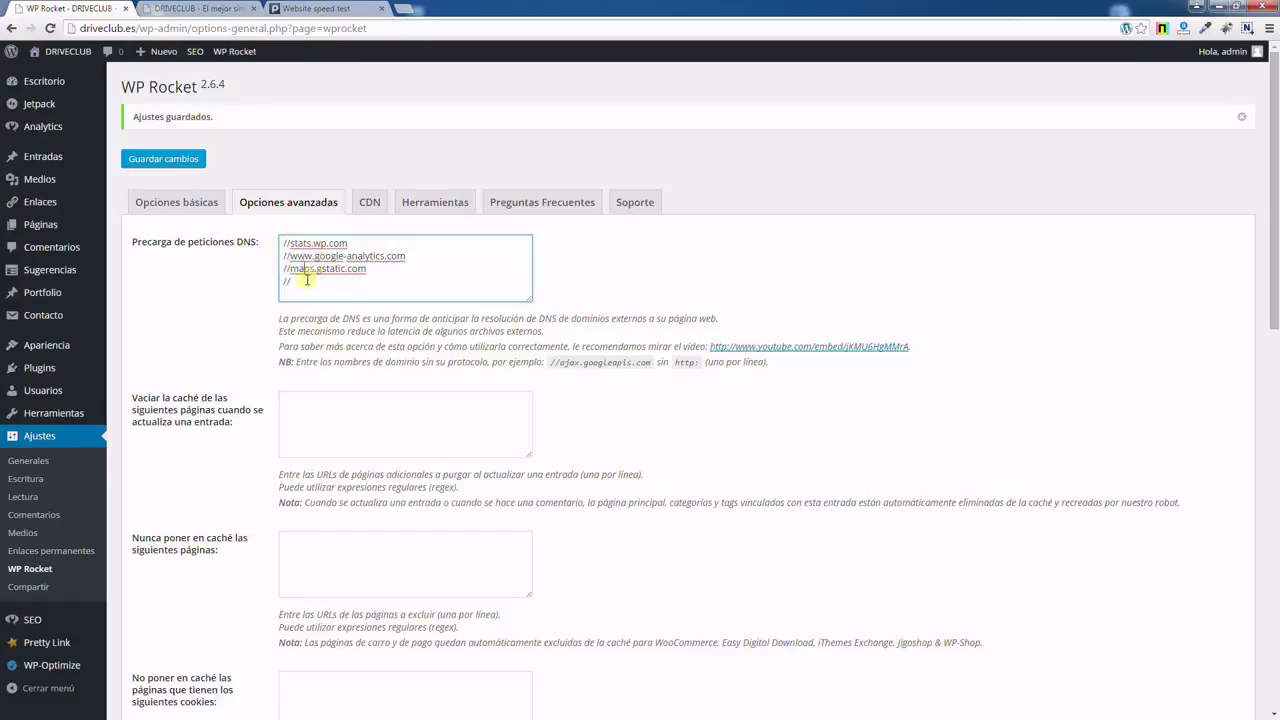
Copy ssl.google-analytics.com from the Pingdom request list and add //ssl.google-analytics.com to WP Rocket's DNS prefetch entries.
{"action": "left_click", "coordinate": [215, 8]}
{"action": "left_click", "coordinate": [308, 8]}
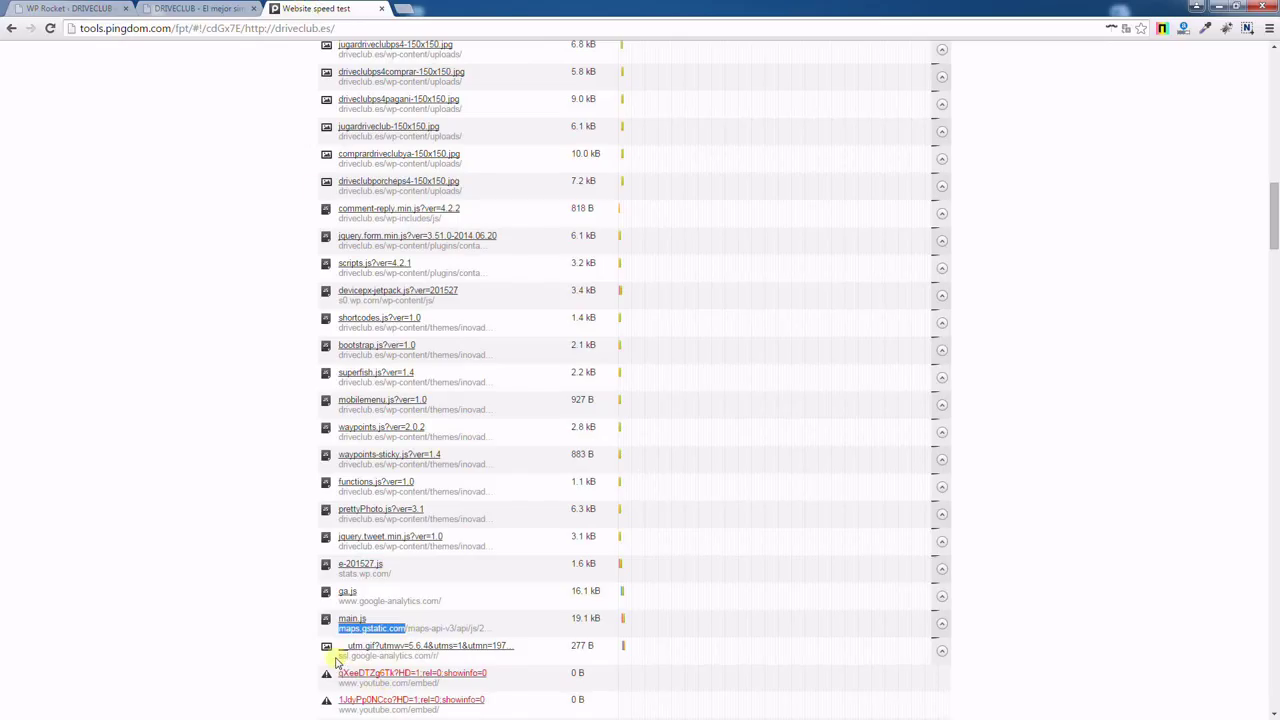
{"action": "left_click_drag", "start_coordinate": [341, 656], "coordinate": [432, 655]}
{"action": "key", "text": "ctrl+c"}
{"action": "left_click", "coordinate": [170, 8]}
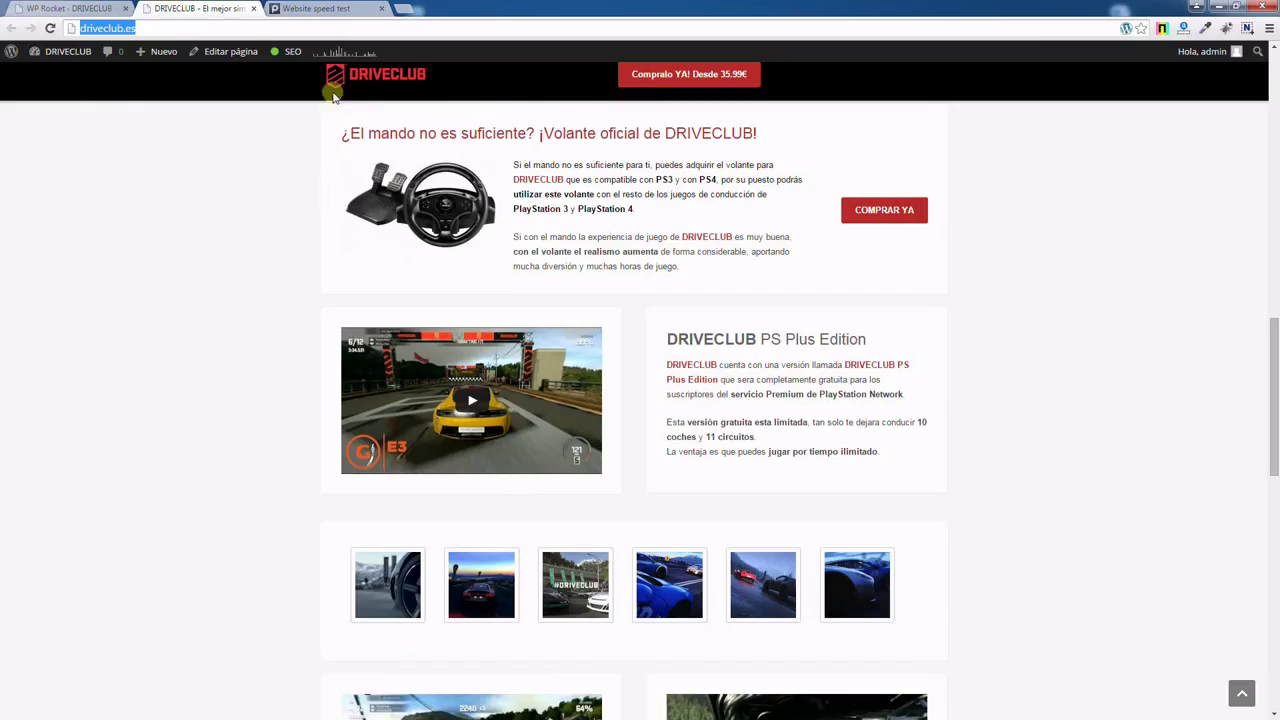
{"action": "left_click", "coordinate": [58, 7]}
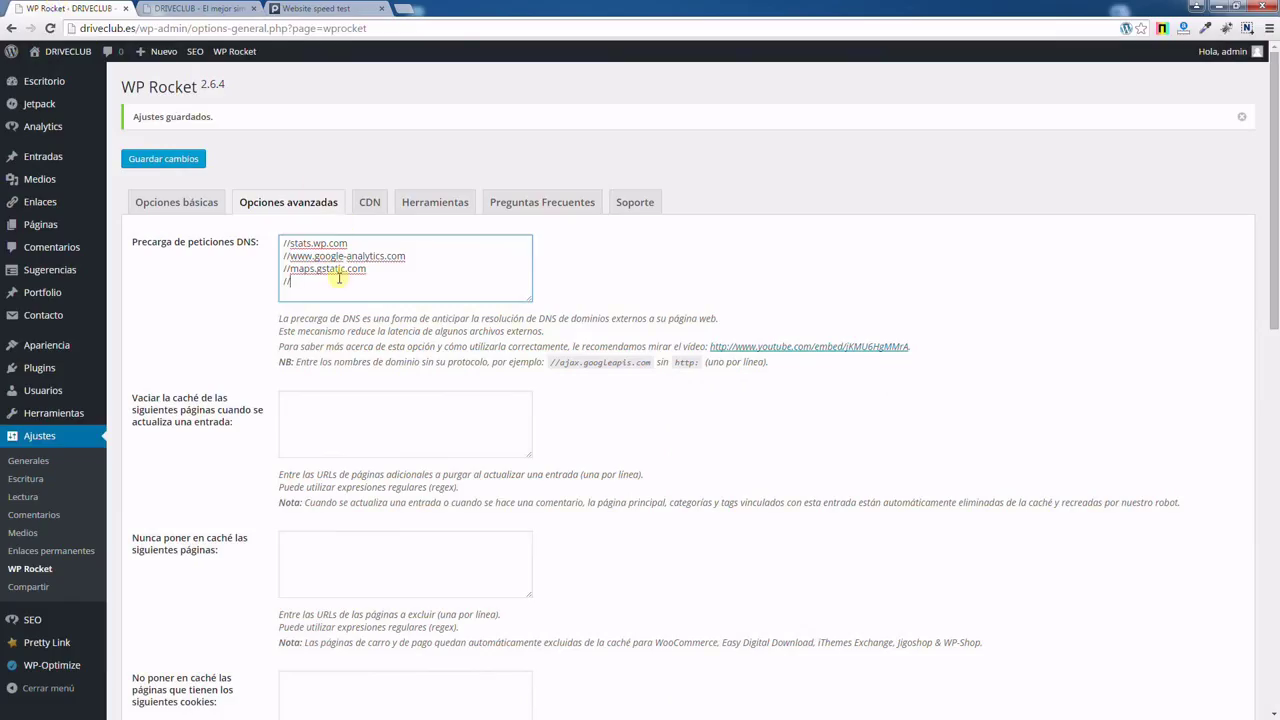
{"action": "key", "text": "ctrl+v"}
{"action": "key", "text": "Return"}
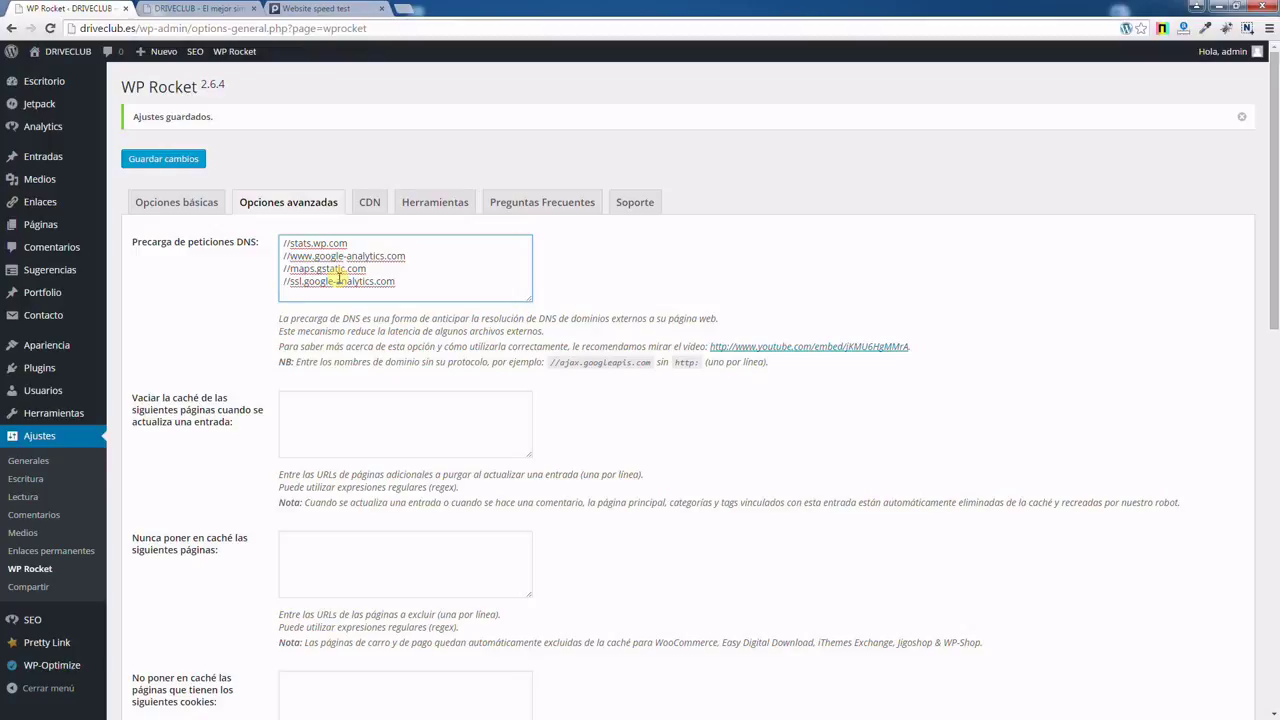
{"action": "left_click", "coordinate": [316, 8]}
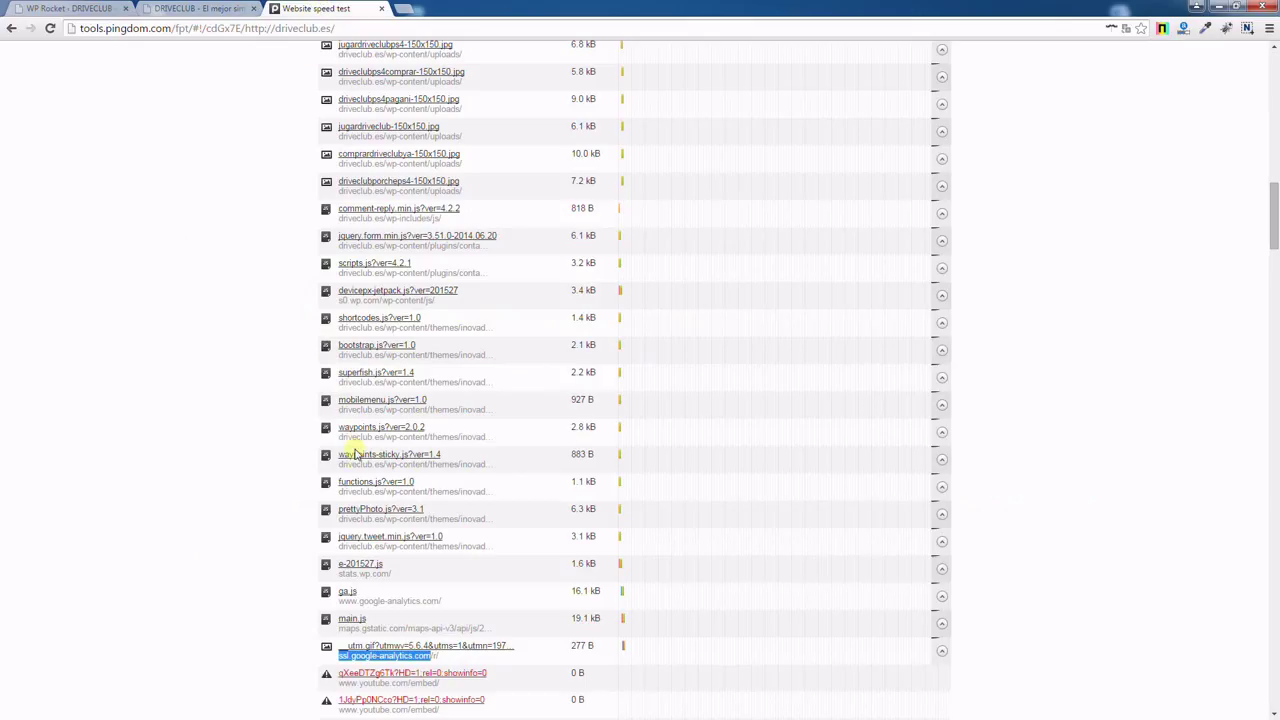
{"action": "scroll", "coordinate": [335, 594], "scroll_direction": "down", "scroll_amount": 1}
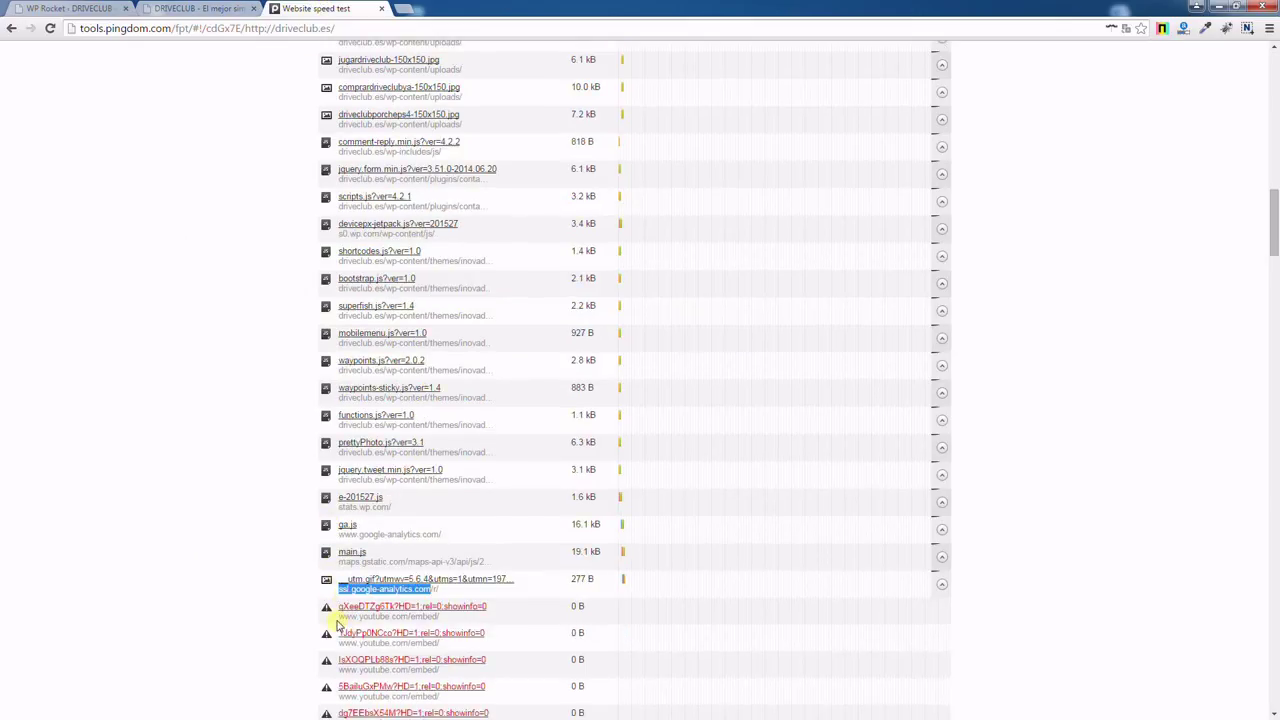
{"action": "left_click_drag", "start_coordinate": [340, 618], "coordinate": [415, 618]}
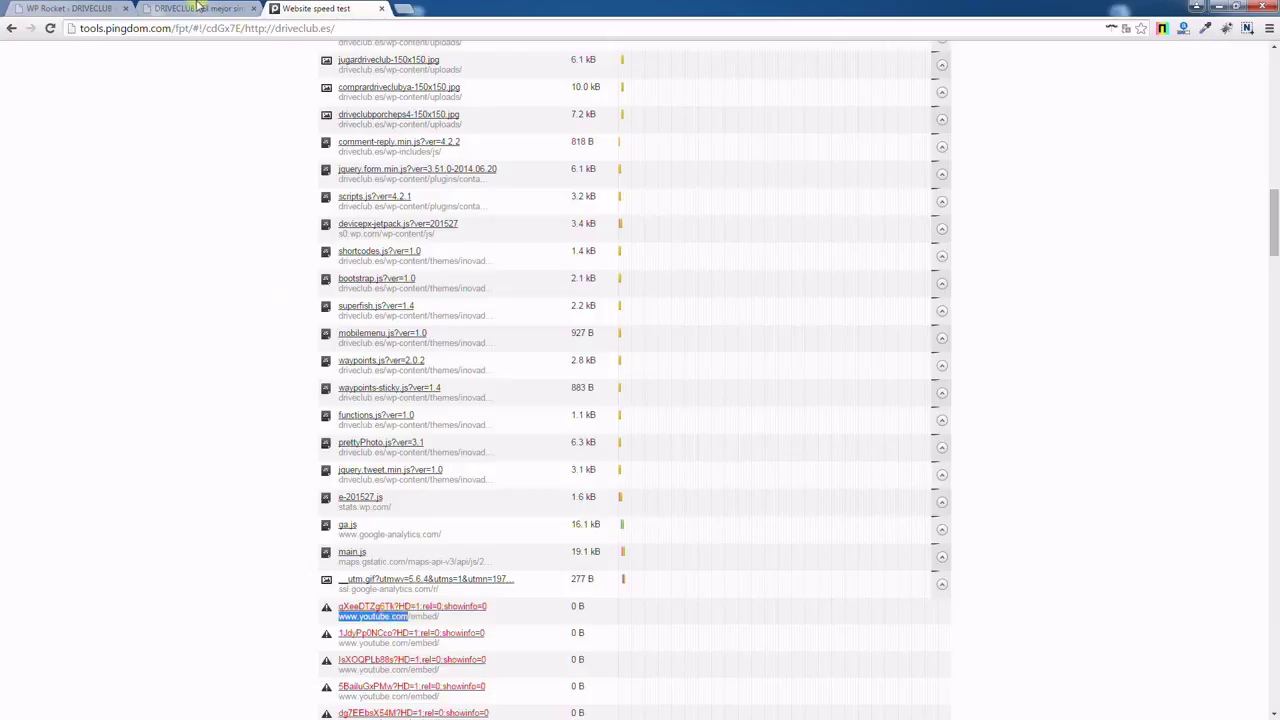
{"action": "left_click", "coordinate": [200, 8]}
{"action": "key", "text": "ctrl+shift+Tab"}
{"action": "left_click", "coordinate": [415, 281]}
{"action": "key", "text": "Return"}
{"action": "type", "text": "//www.youtube.com"}
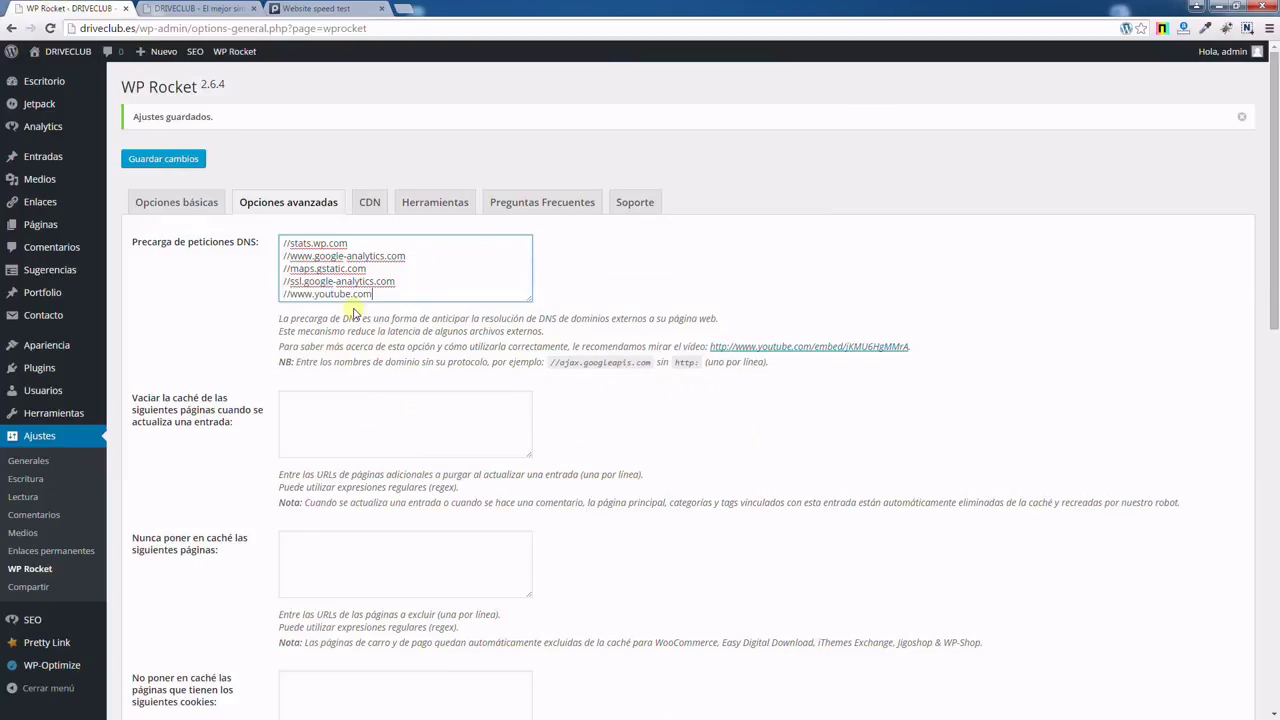
{"action": "key", "text": "Return"}
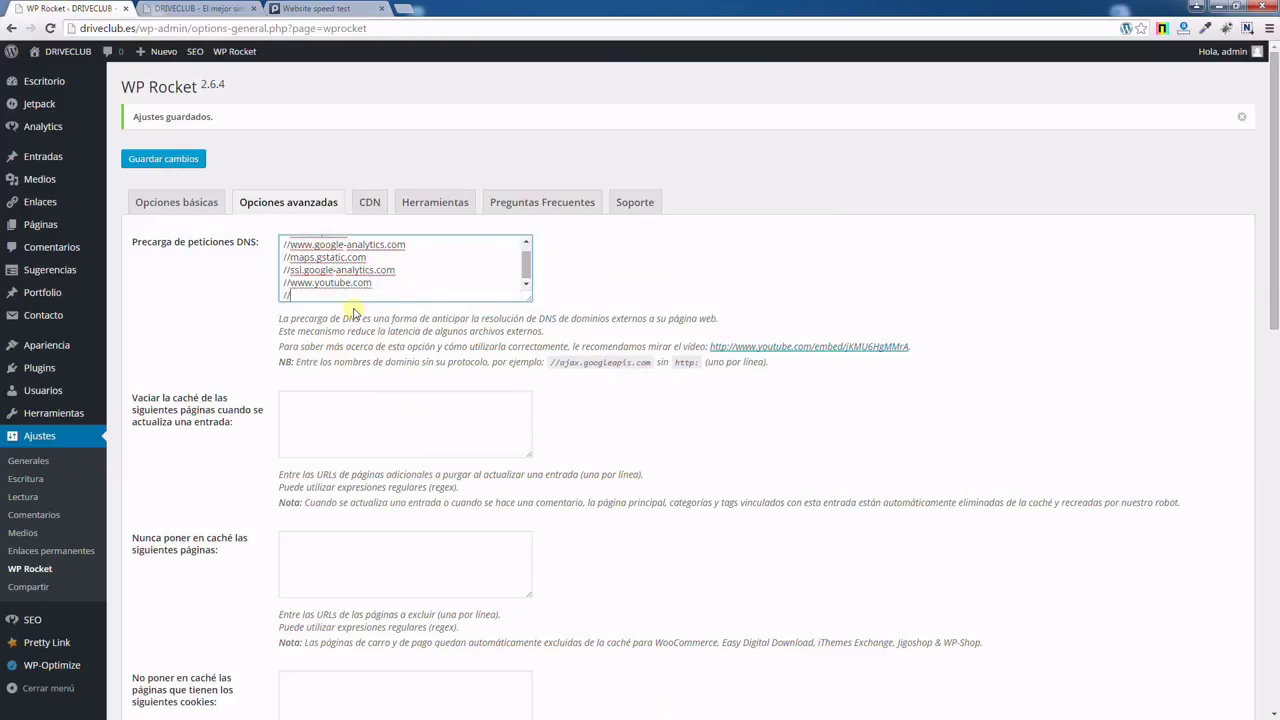
Copy pixel.wp.com from the Pingdom request list and add //pixel.wp.com on a new line of WP Rocket's DNS prefetch entries.
{"action": "type", "text": "//"}
{"action": "key", "text": "ctrl+Tab"}
{"action": "key", "text": "ctrl+Tab"}
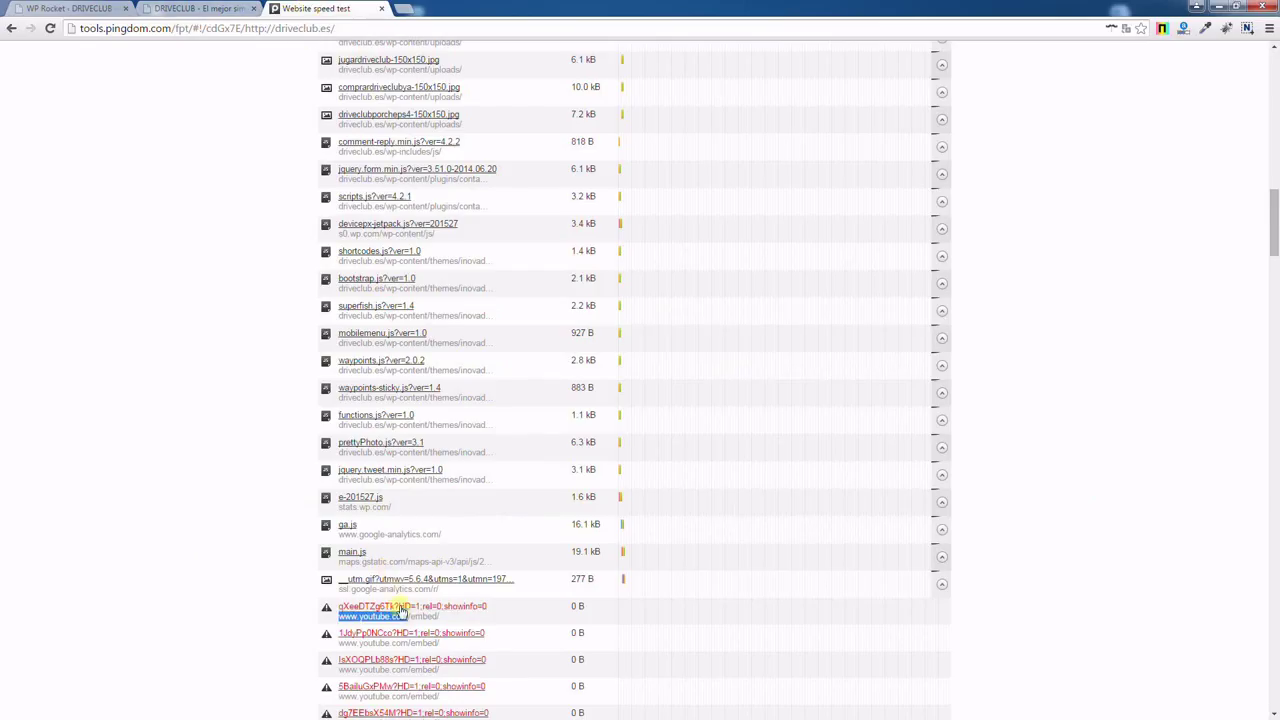
{"action": "scroll", "coordinate": [400, 607], "scroll_direction": "down", "scroll_amount": 3}
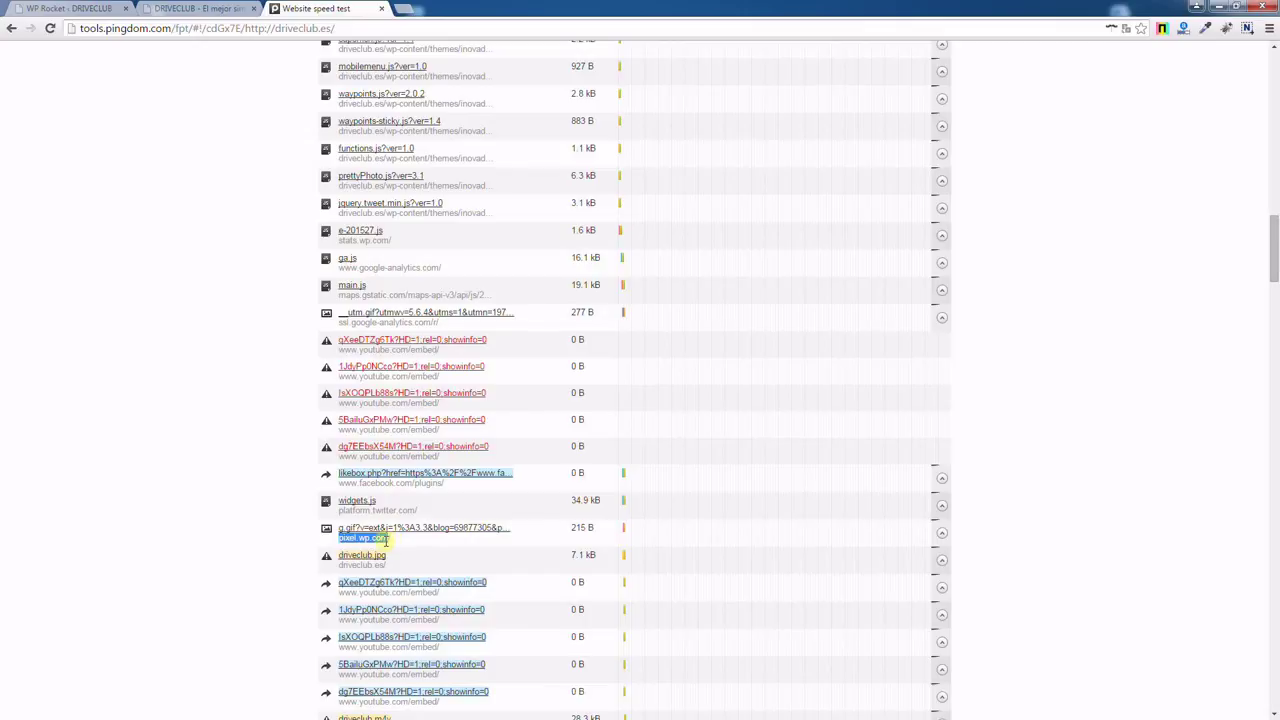
{"action": "key", "text": "ctrl+c"}
{"action": "key", "text": "ctrl+shift+Tab"}
{"action": "key", "text": "ctrl+shift+Tab"}
{"action": "left_click", "coordinate": [351, 295]}
{"action": "type", "text": "//"}
{"action": "key", "text": "ctrl+v"}
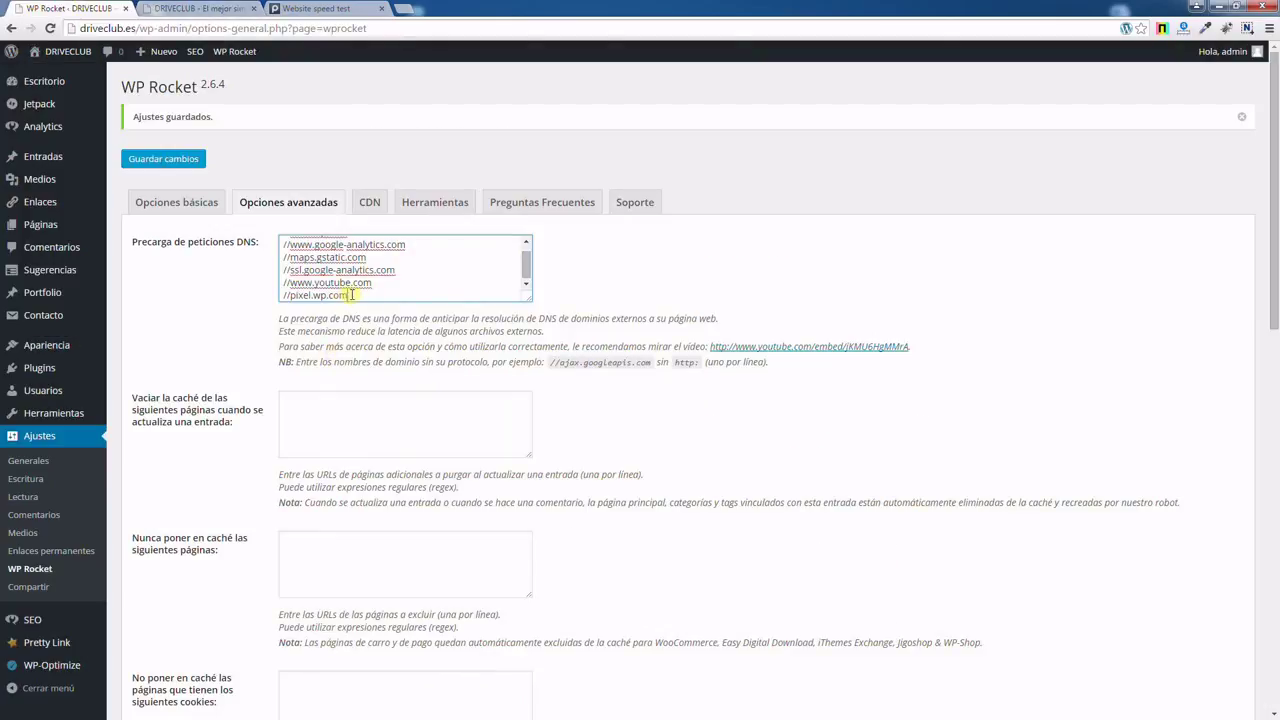
{"action": "key", "text": "Return"}
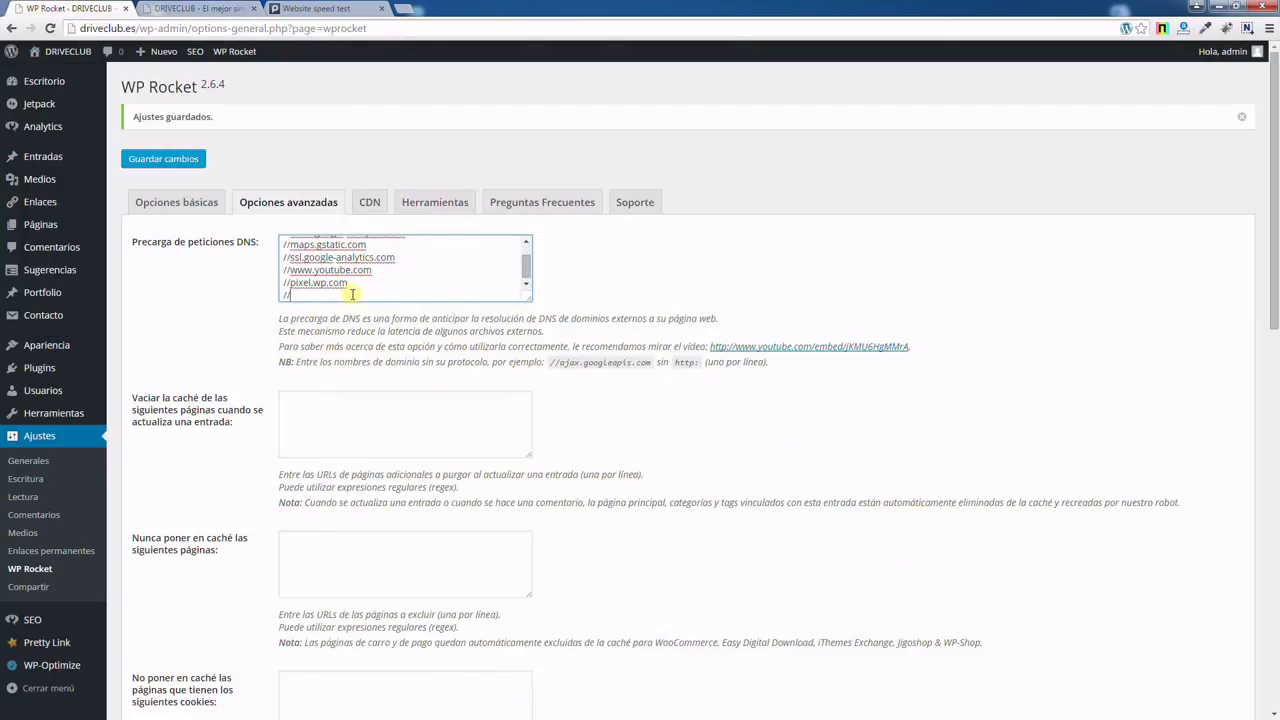
Copy the platform.twitter.com domain under widgets.js in Pingdom and add //platform.twitter.com as a DNS prefetch entry in WP Rocket.
{"action": "type", "text": "//"}
{"action": "key", "text": "ctrl+Tab"}
{"action": "key", "text": "ctrl+Tab"}
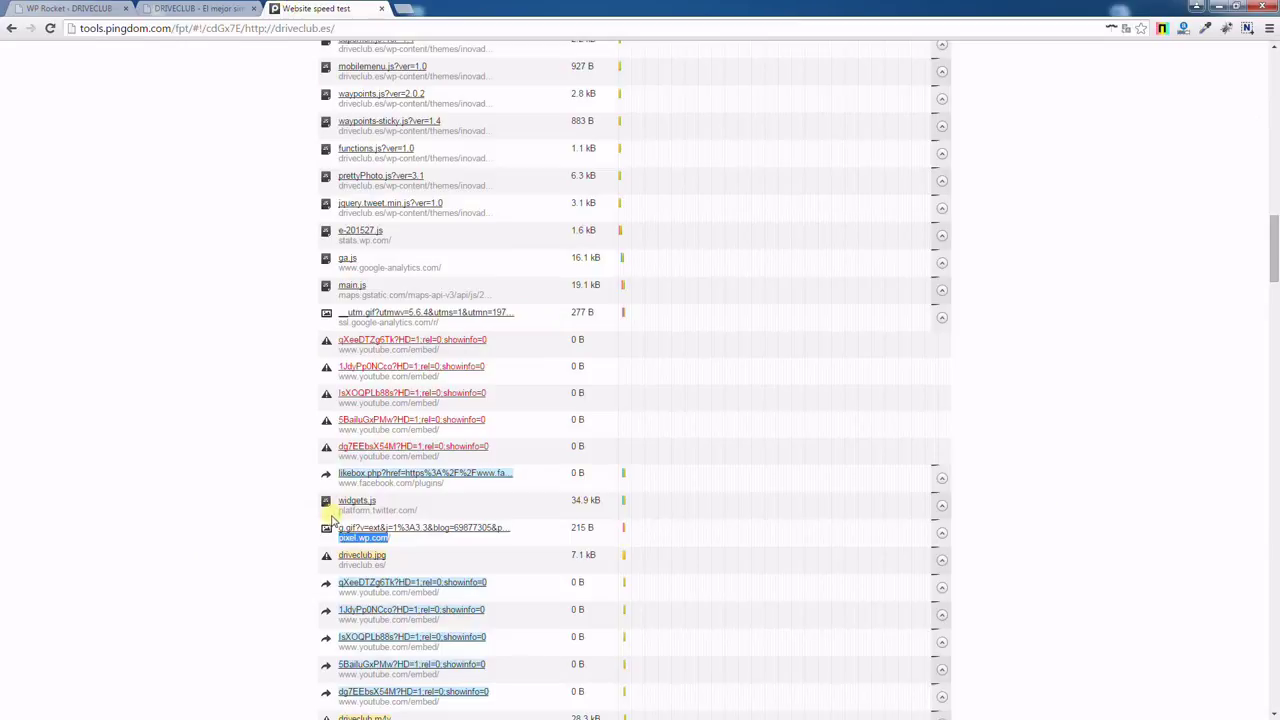
{"action": "left_click_drag", "start_coordinate": [338, 511], "coordinate": [411, 508]}
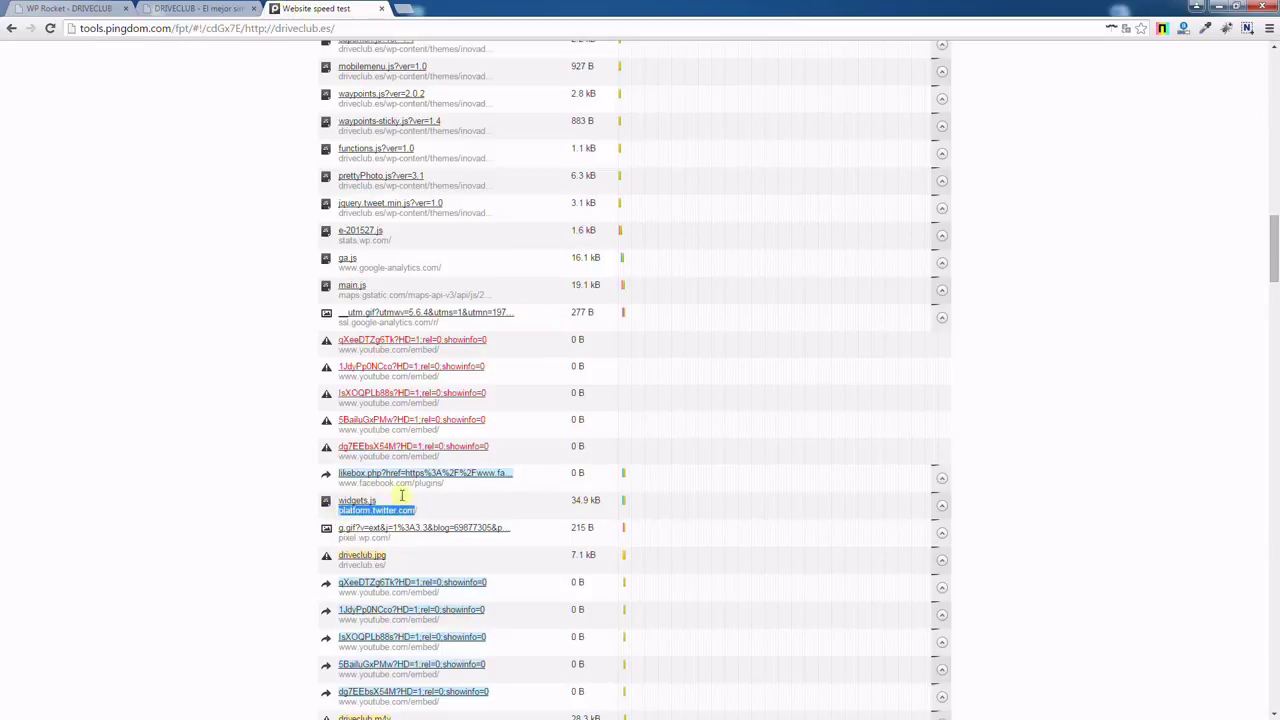
{"action": "key", "text": "ctrl+c"}
{"action": "key", "text": "ctrl+Tab"}
{"action": "key", "text": "ctrl+v"}
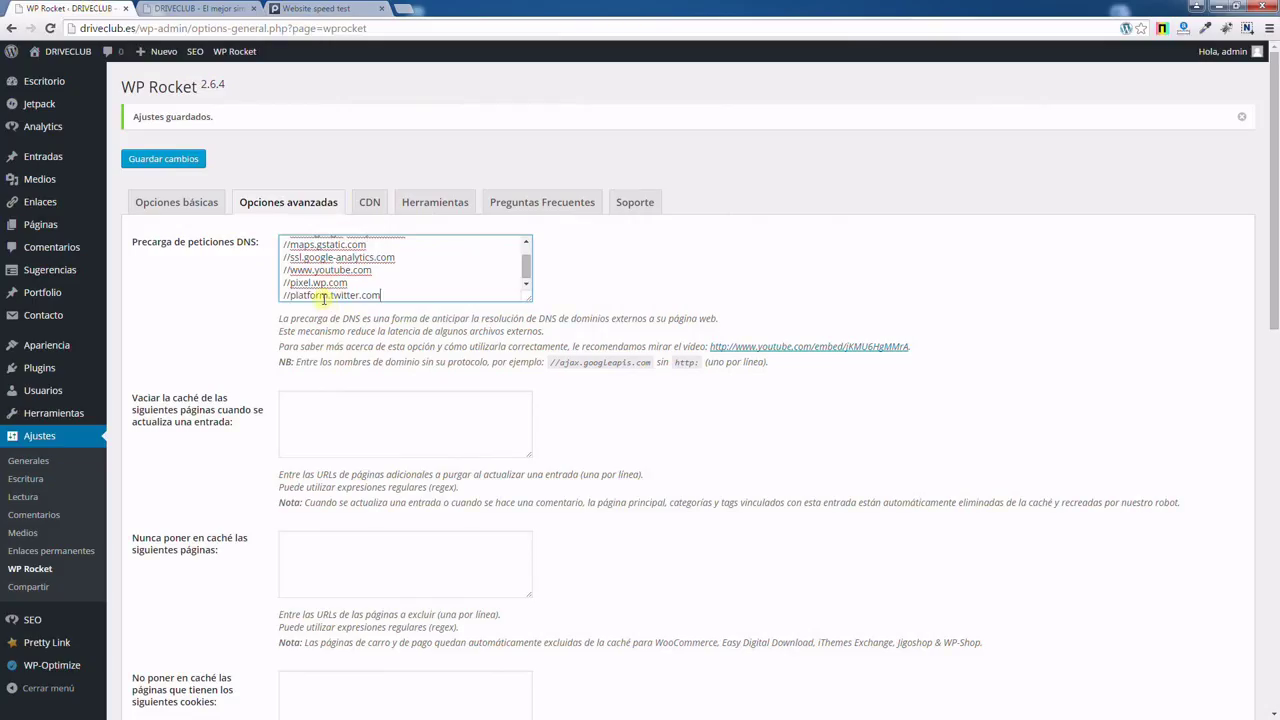
{"action": "key", "text": "Return"}
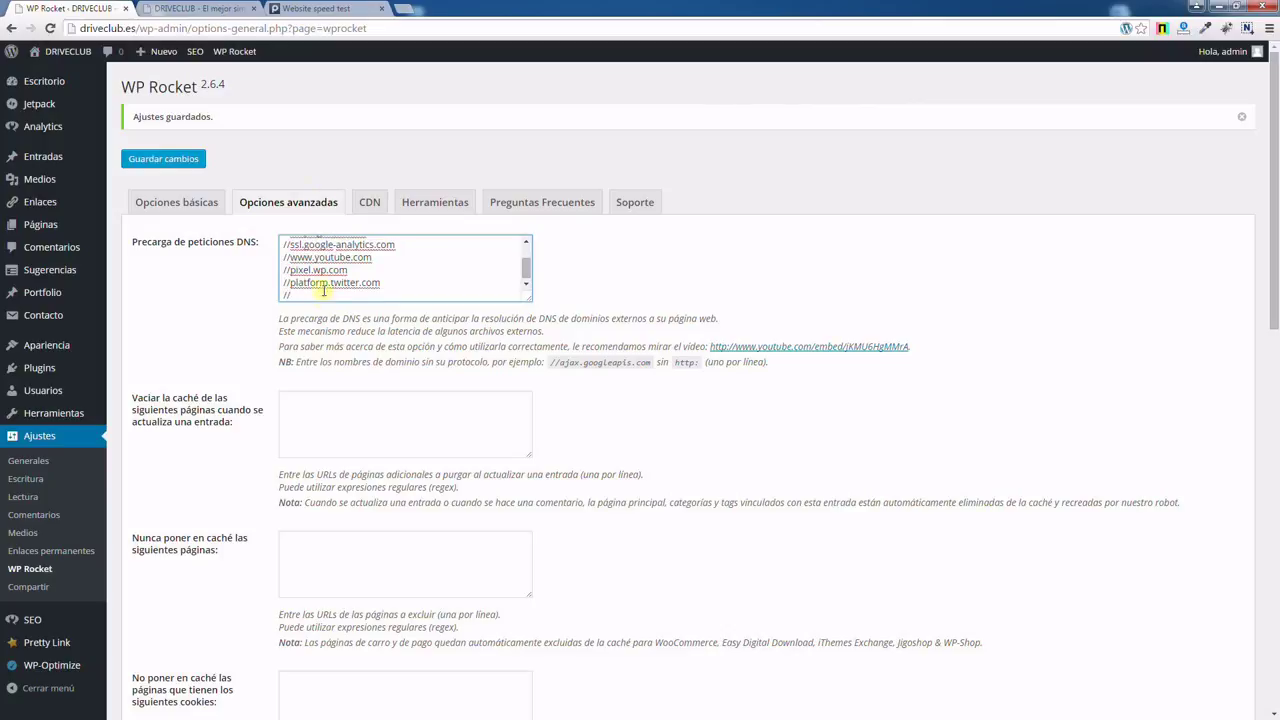
Find s.ytimg.com further down the Pingdom request list and add //s.ytimg.com to WP Rocket's DNS prefetch entries.
{"action": "type", "text": "//"}
{"action": "key", "text": "ctrl+Tab"}
{"action": "scroll", "coordinate": [334, 623], "scroll_direction": "down", "scroll_amount": 1}
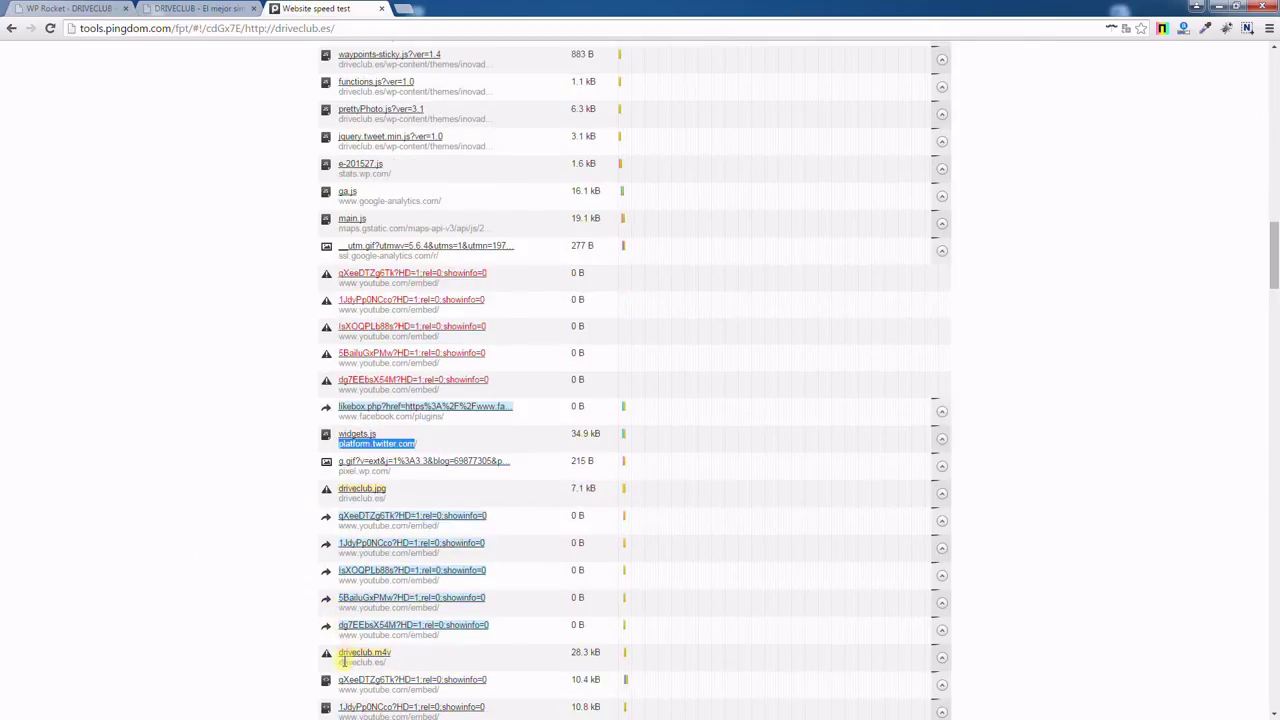
{"action": "scroll", "coordinate": [343, 660], "scroll_direction": "down", "scroll_amount": 3}
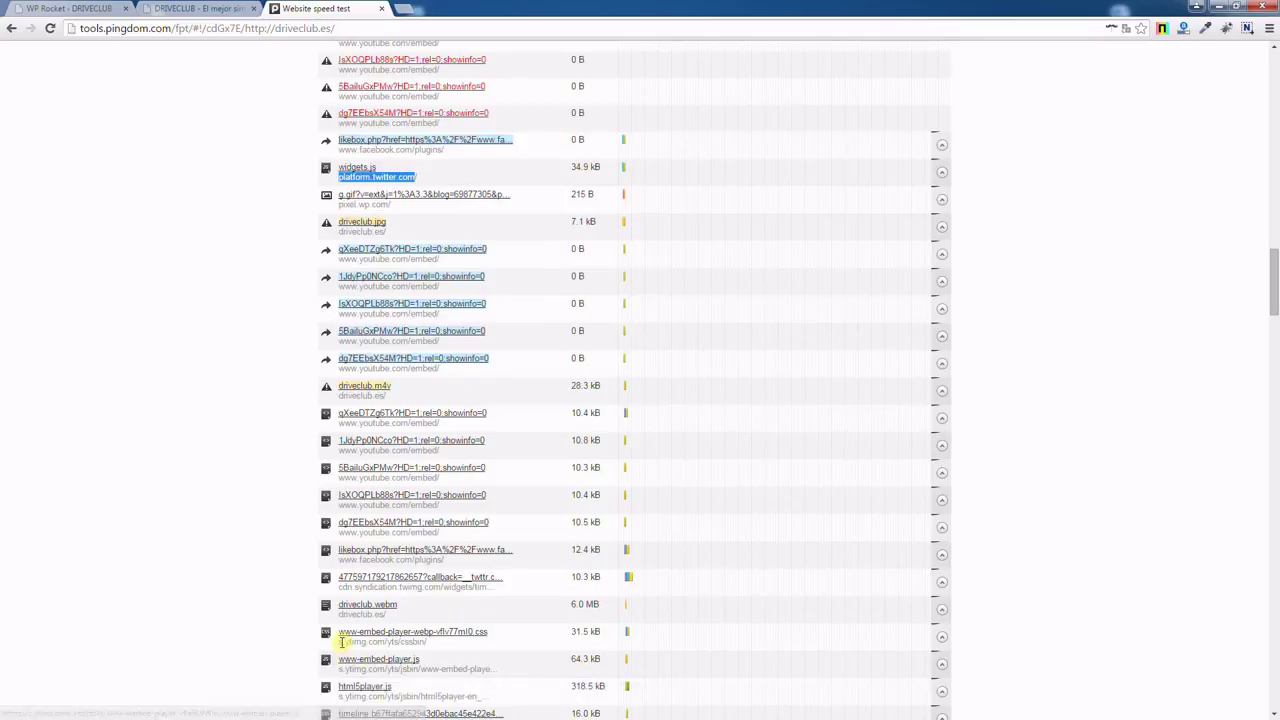
{"action": "left_click_drag", "start_coordinate": [339, 641], "coordinate": [385, 641]}
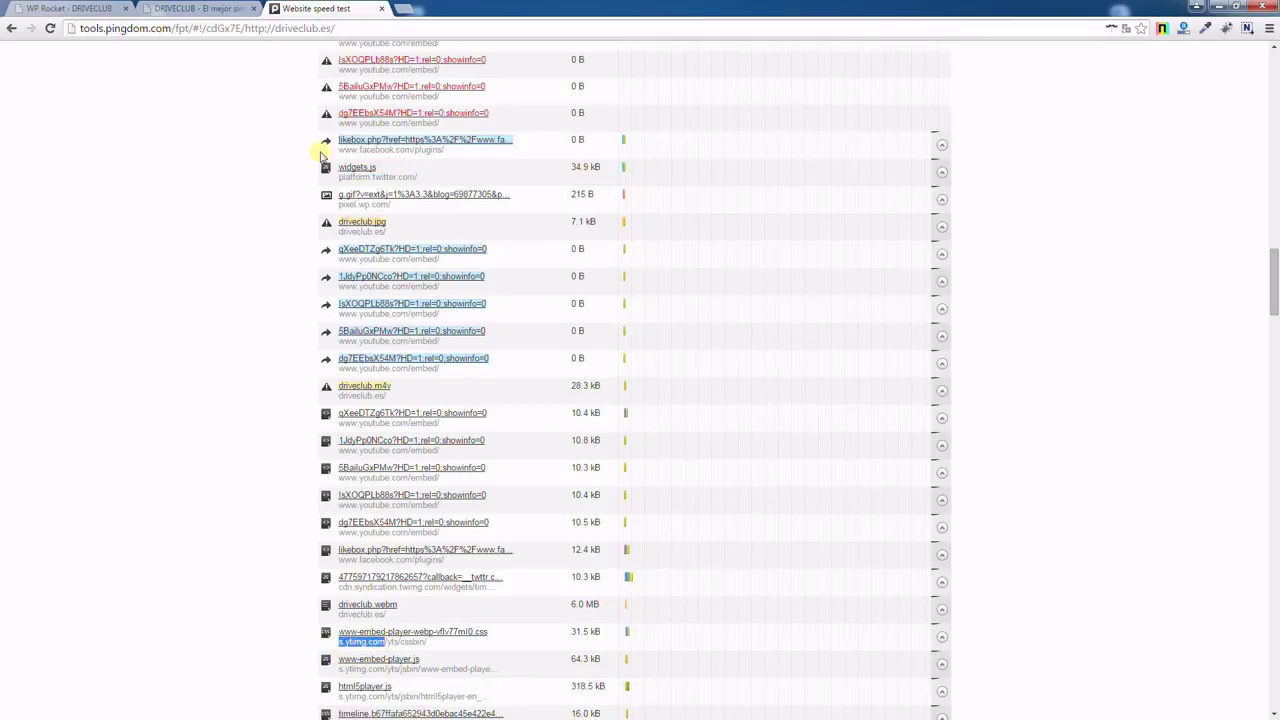
{"action": "key", "text": "ctrl+c"}
{"action": "key", "text": "ctrl+shift+Tab"}
{"action": "key", "text": "ctrl+shift+Tab"}
{"action": "key", "text": "ctrl+v"}
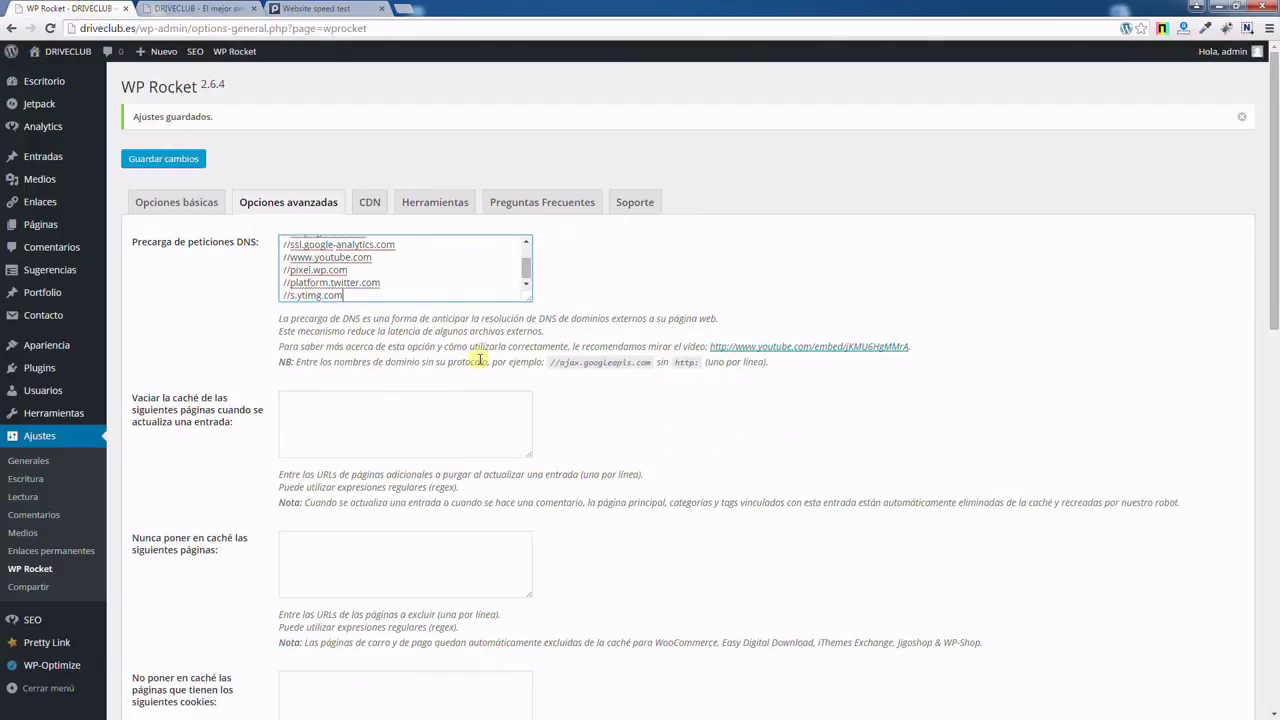
{"action": "key", "text": "Return"}
Copy fbstatic-a.akamaihd.net from the Pingdom request list and add //fbstatic-a.akamaihd.net as a DNS prefetch entry in WP Rocket.
{"action": "key", "text": "ctrl+Tab"}
{"action": "key", "text": "ctrl+Tab"}
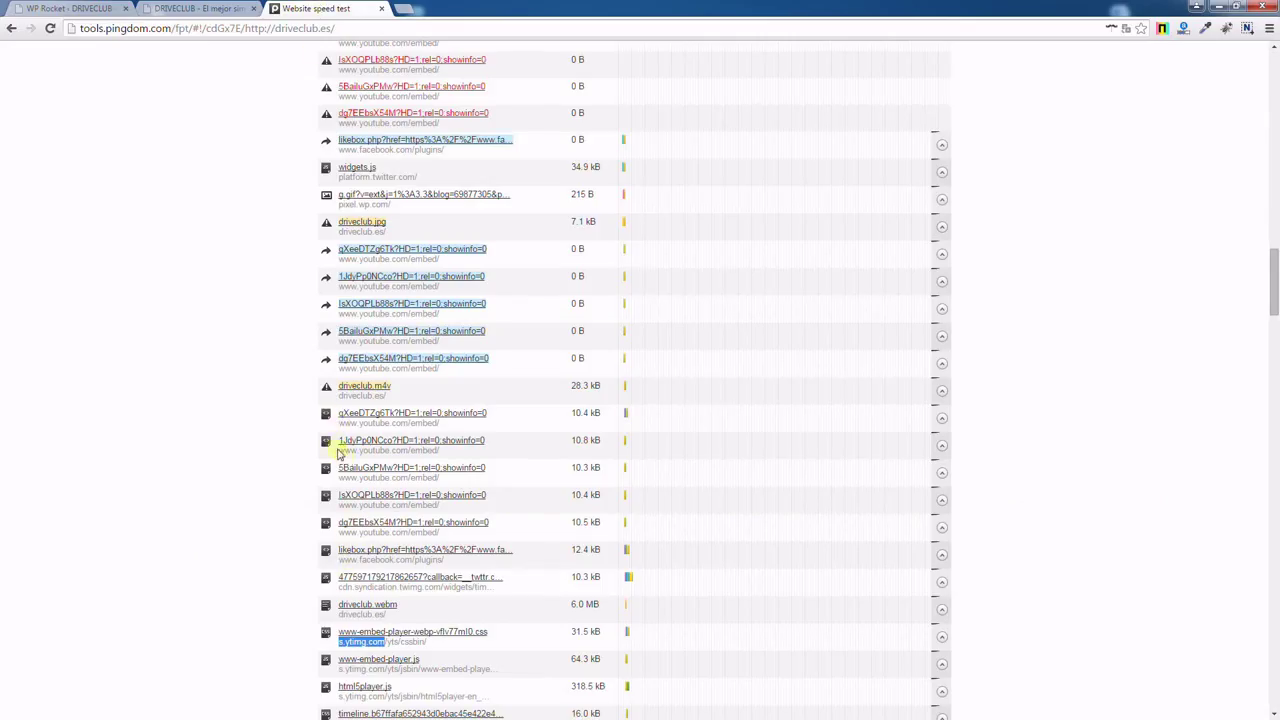
{"action": "scroll", "coordinate": [338, 688], "scroll_direction": "down", "scroll_amount": 2}
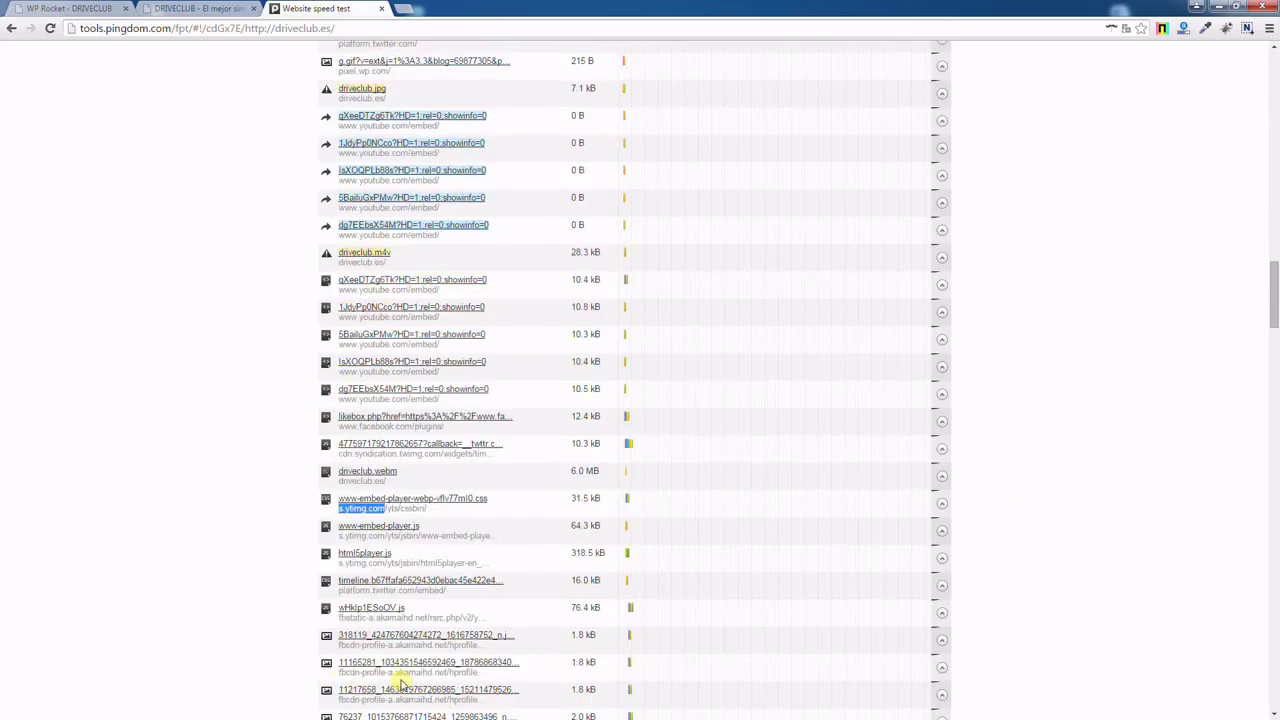
{"action": "left_click_drag", "start_coordinate": [341, 617], "coordinate": [428, 617]}
{"action": "key", "text": "ctrl+shift+Tab"}
{"action": "key", "text": "ctrl+shift+Tab"}
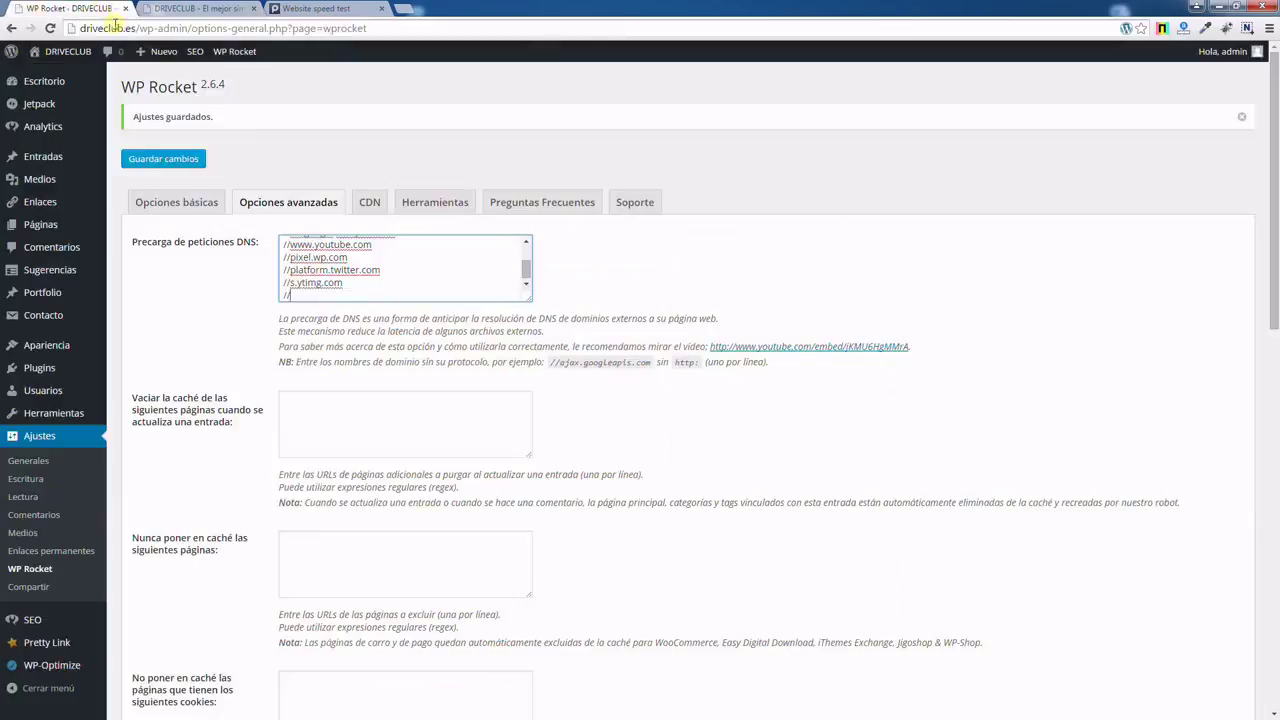
{"action": "key", "text": "ctrl+v"}
{"action": "key", "text": "Return"}
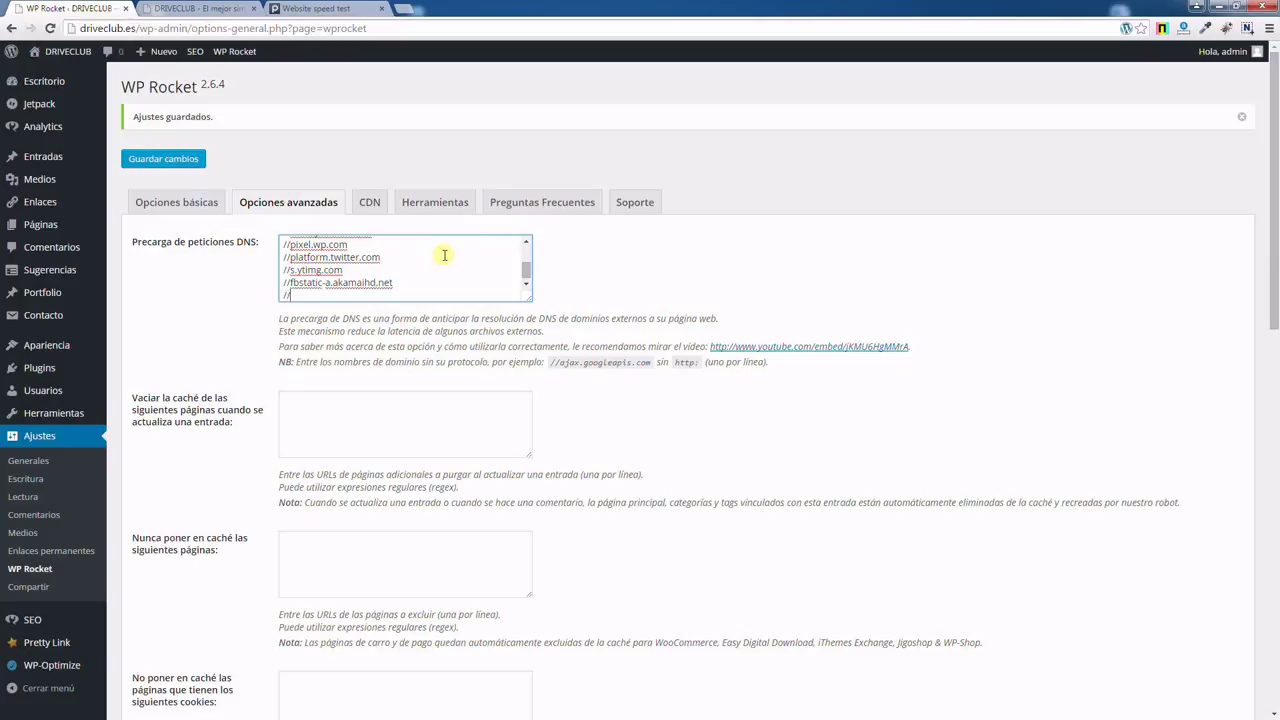
Add //fbcdn-profile-a.akamaihd.net from the Pingdom request list to WP Rocket's DNS prefetch entries and enlarge the entry box.
{"action": "type", "text": "//"}
{"action": "left_click", "coordinate": [300, 8]}
{"action": "scroll", "coordinate": [330, 645], "scroll_direction": "down", "scroll_amount": 1}
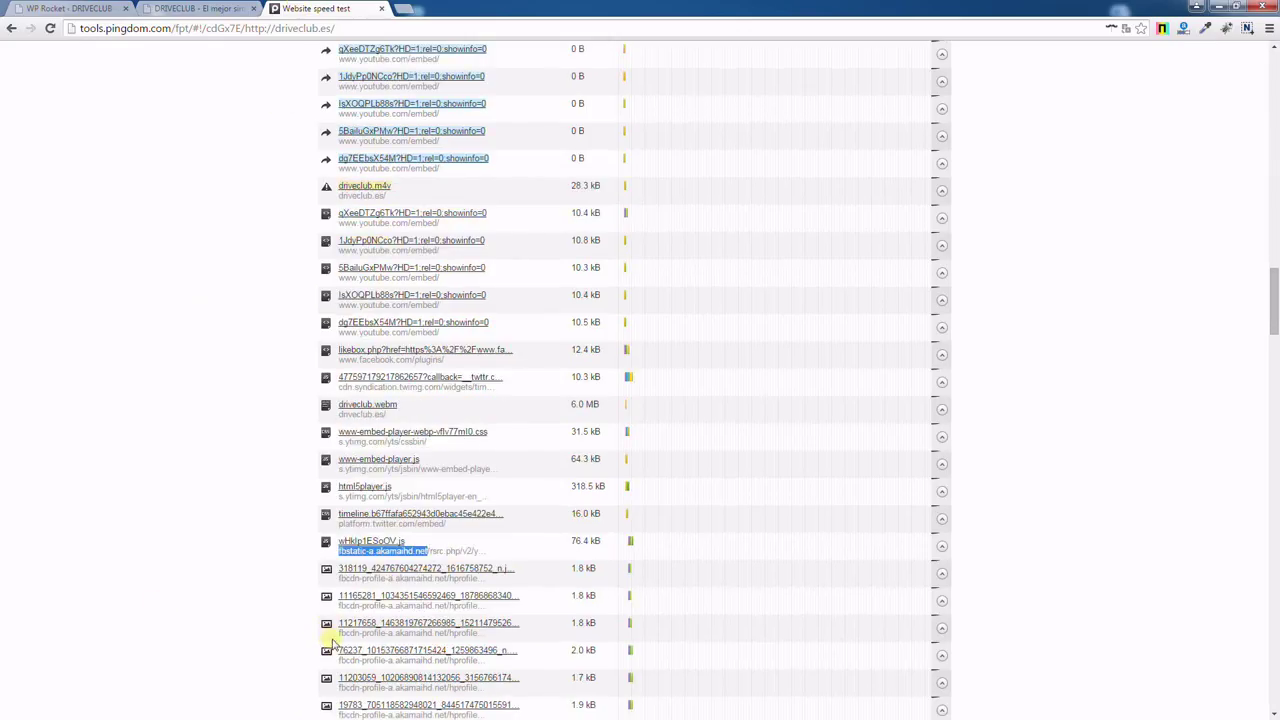
{"action": "left_click_drag", "start_coordinate": [340, 604], "coordinate": [446, 606]}
{"action": "left_click", "coordinate": [68, 8]}
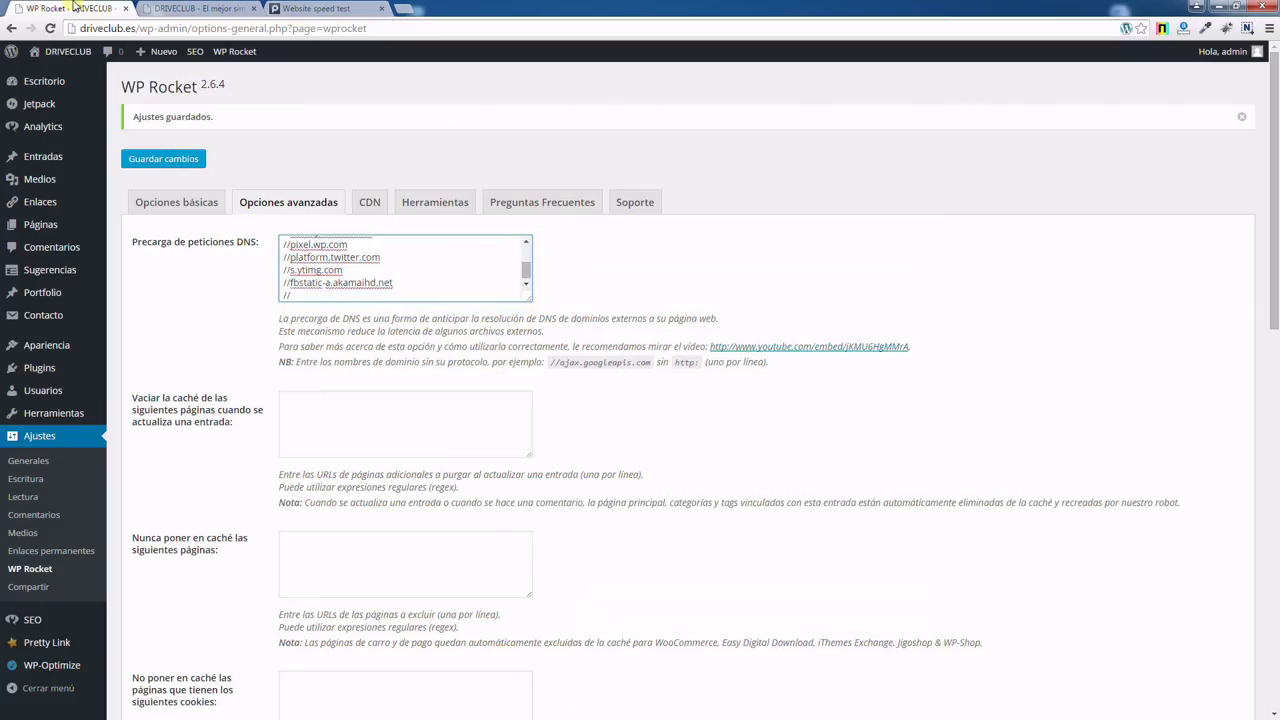
{"action": "left_click", "coordinate": [384, 284]}
{"action": "key", "text": "ctrl+v"}
{"action": "key", "text": "Return"}
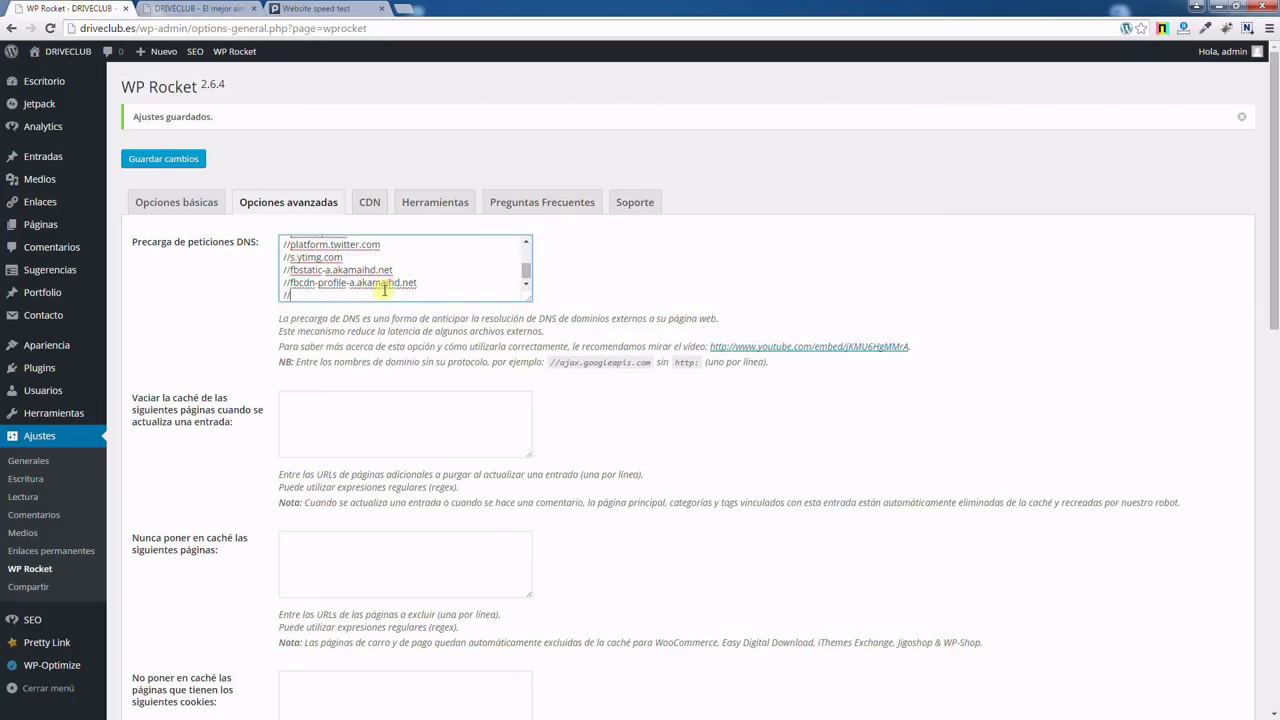
{"action": "left_click_drag", "start_coordinate": [530, 301], "coordinate": [600, 457]}
Copy the i.ytimg.com domain from the Pingdom request list and add //i.ytimg.com as a DNS prefetch entry in WP Rocket.
{"action": "left_click", "coordinate": [243, 8]}
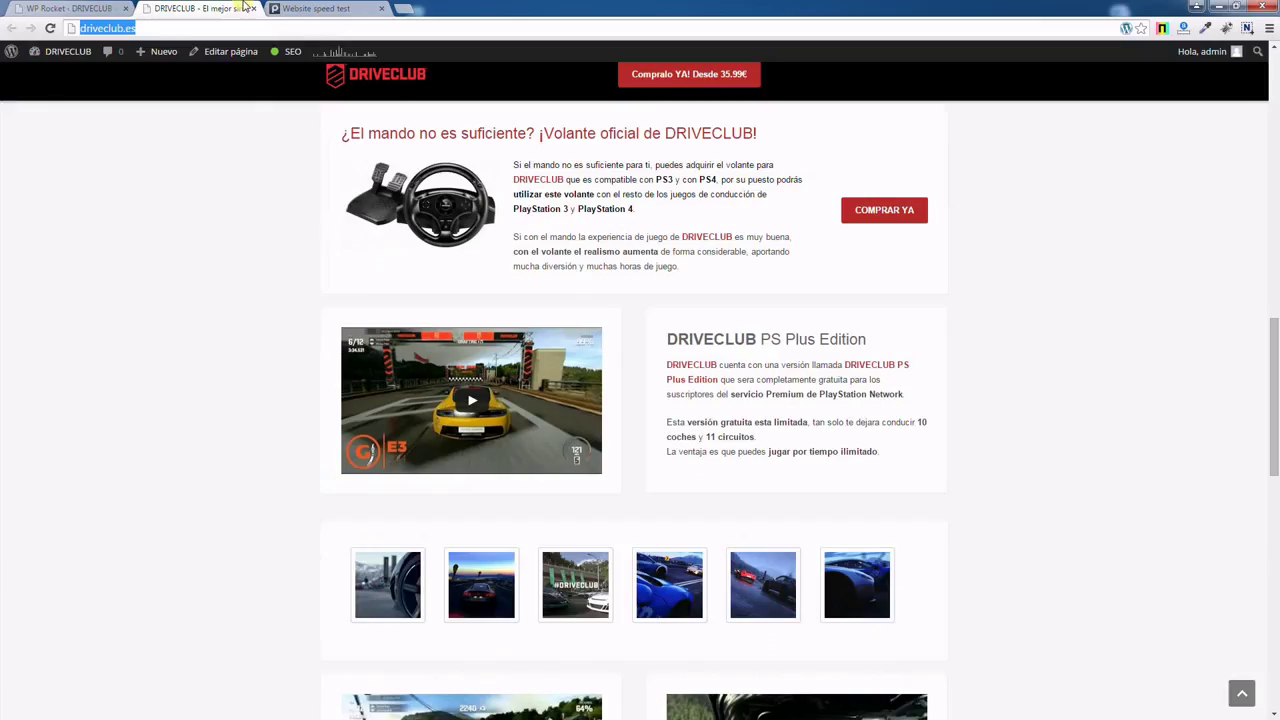
{"action": "left_click", "coordinate": [312, 8]}
{"action": "scroll", "coordinate": [430, 578], "scroll_direction": "down", "scroll_amount": 3}
{"action": "scroll", "coordinate": [430, 578], "scroll_direction": "down", "scroll_amount": 9}
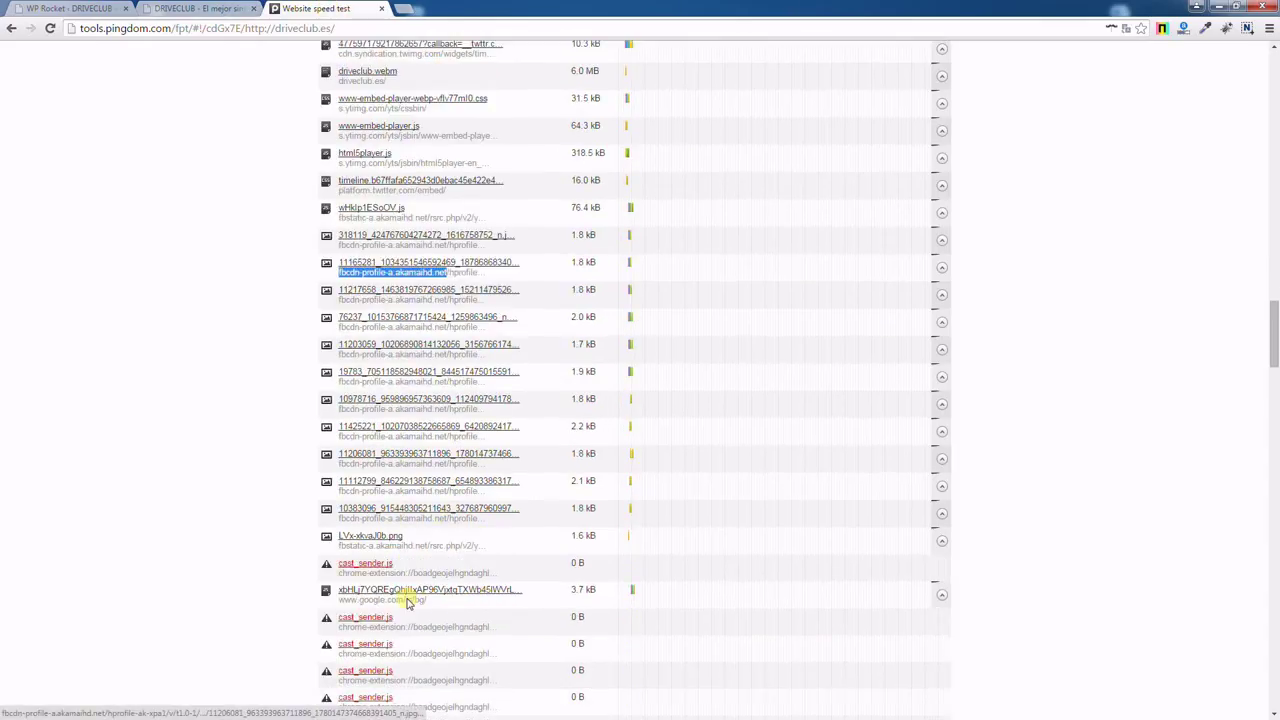
{"action": "scroll", "coordinate": [397, 598], "scroll_direction": "down", "scroll_amount": 9}
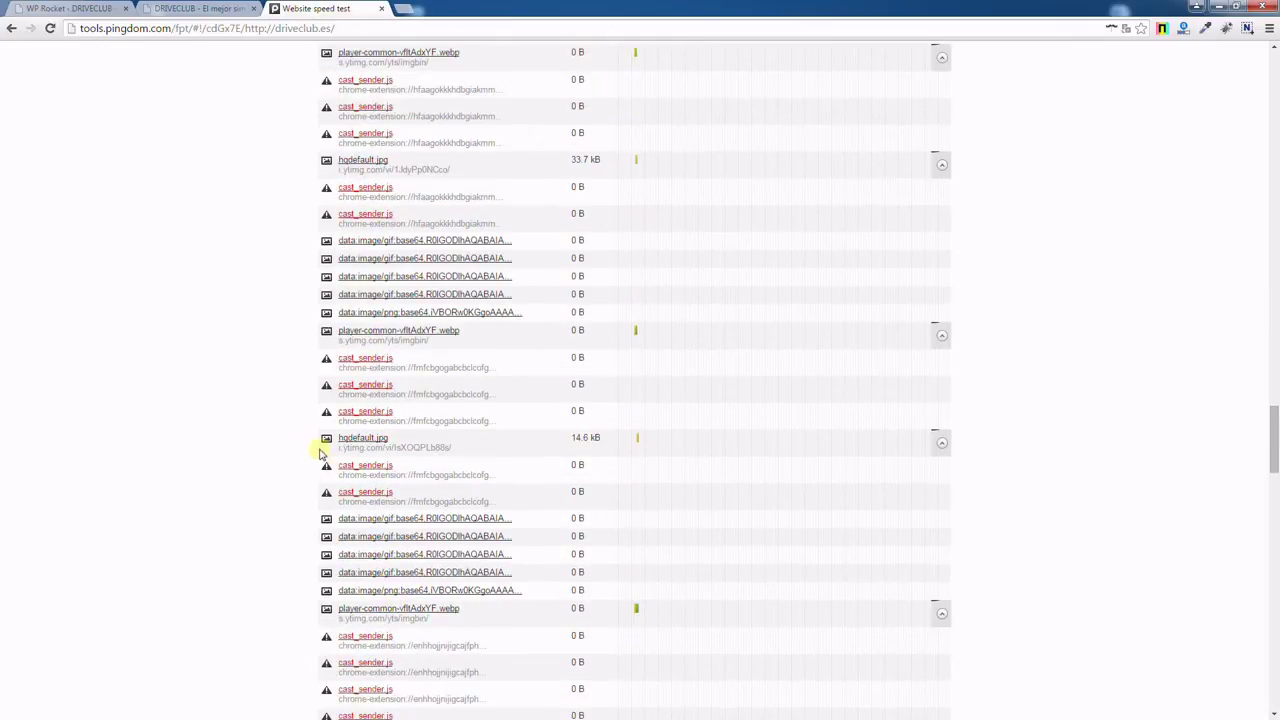
{"action": "left_click_drag", "start_coordinate": [337, 450], "coordinate": [387, 445]}
{"action": "scroll", "coordinate": [364, 685], "scroll_direction": "down", "scroll_amount": 10}
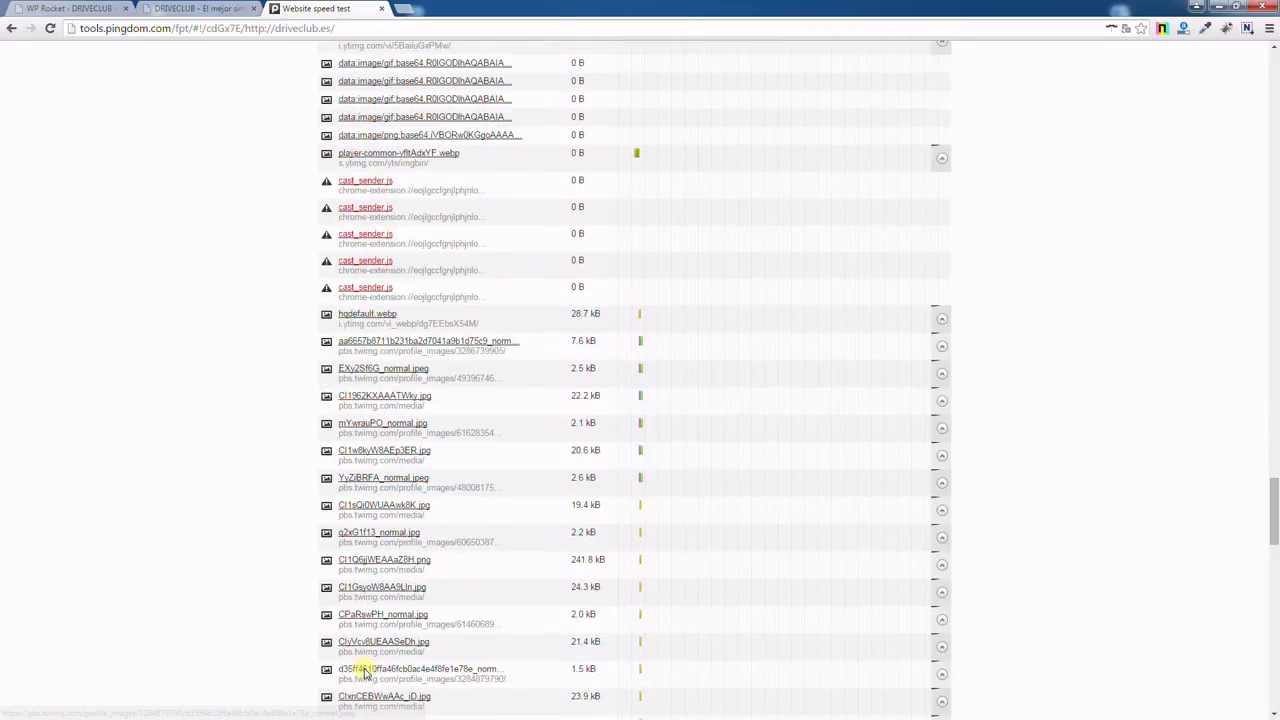
{"action": "scroll", "coordinate": [354, 620], "scroll_direction": "down", "scroll_amount": 10}
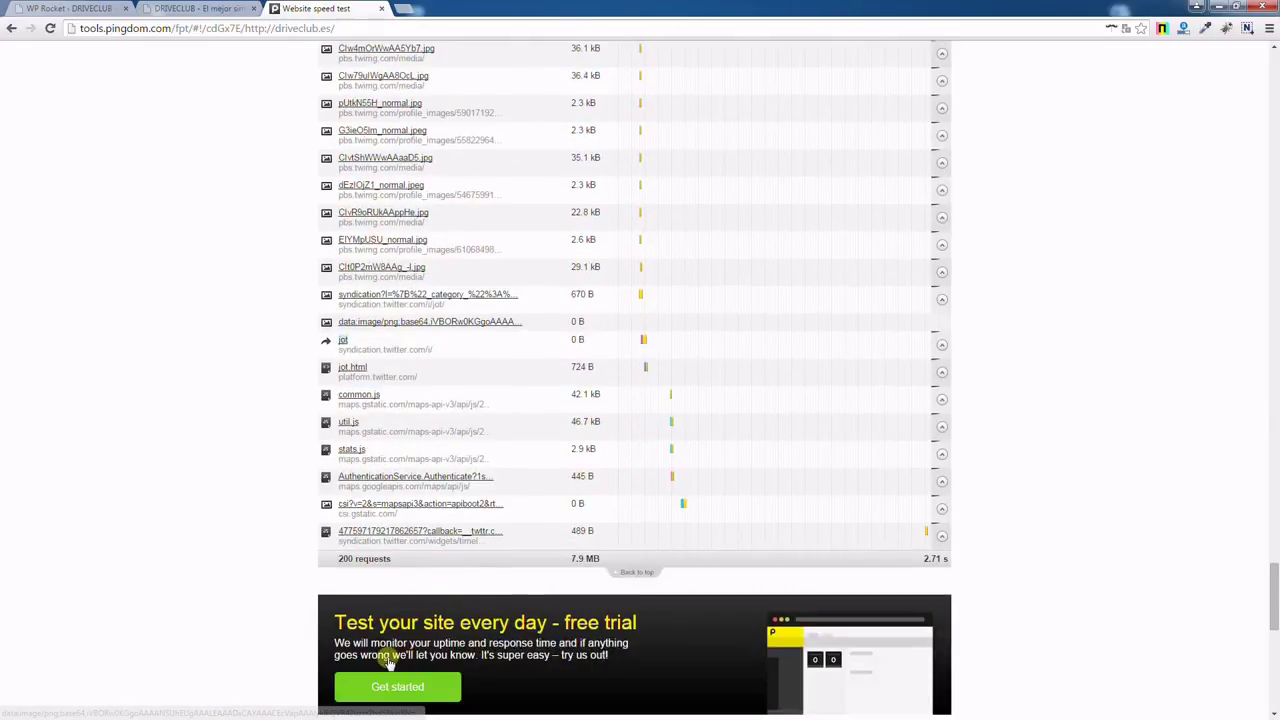
{"action": "left_click", "coordinate": [196, 8]}
{"action": "left_click", "coordinate": [84, 8]}
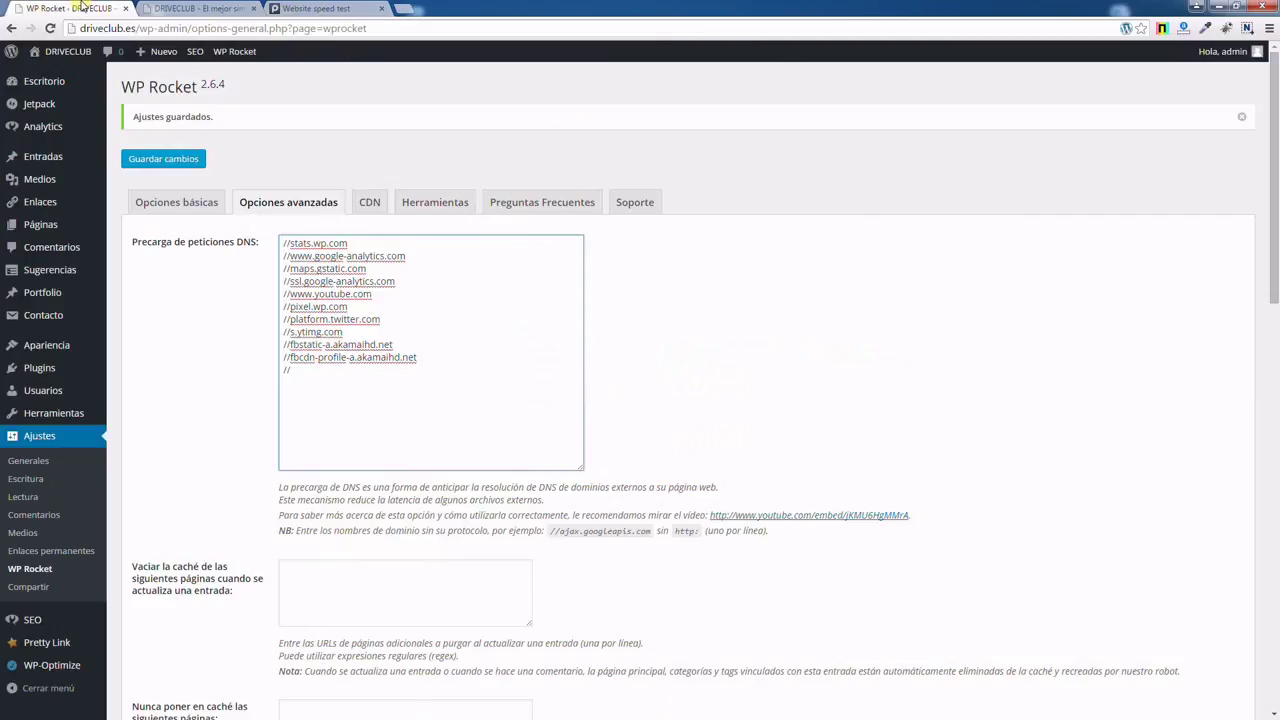
{"action": "key", "text": "ctrl+v"}
Copy csi.gstatic.com near the end of the Pingdom request list and add //csi.gstatic.com to WP Rocket's DNS prefetch entries.
{"action": "left_click", "coordinate": [312, 8]}
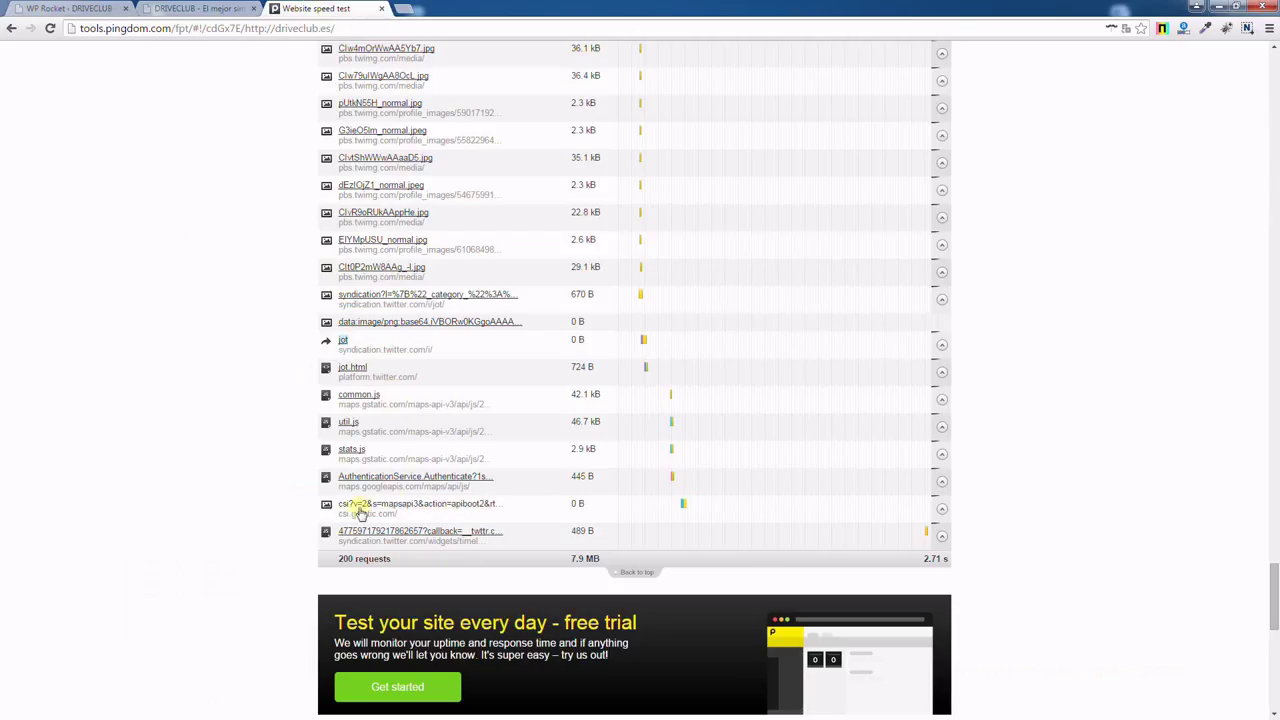
{"action": "left_click_drag", "start_coordinate": [336, 516], "coordinate": [396, 514]}
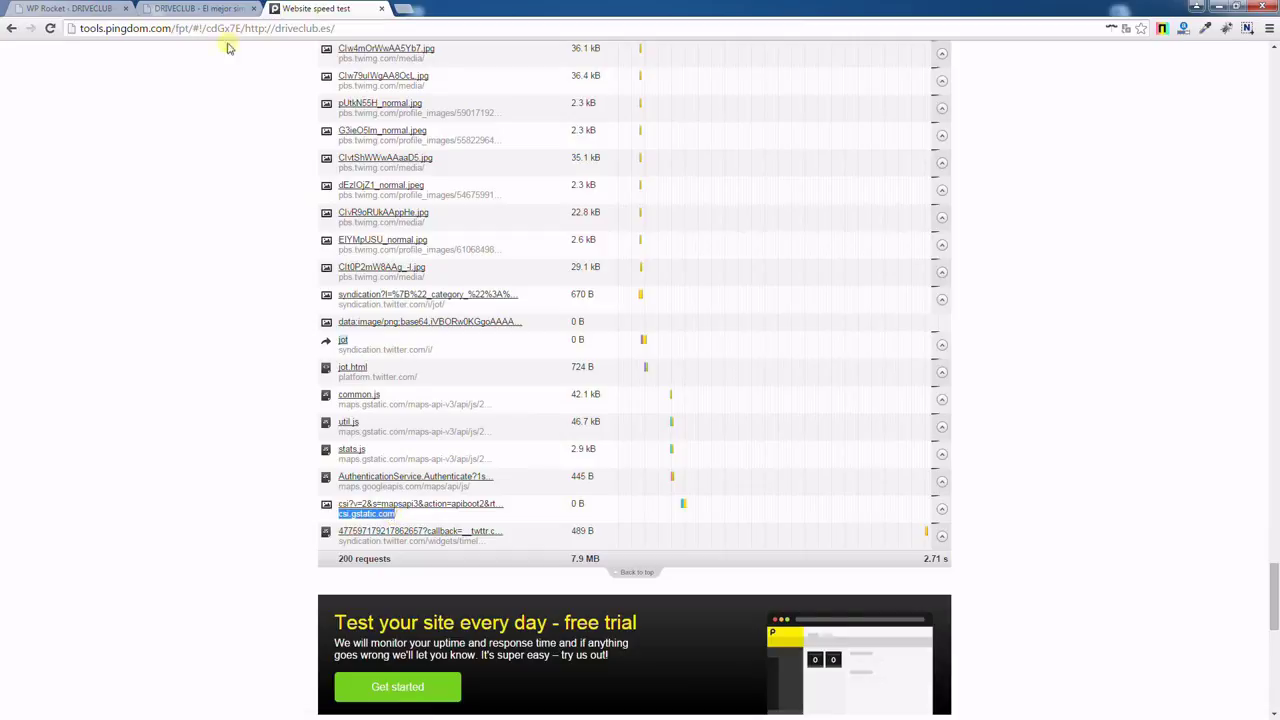
{"action": "left_click", "coordinate": [197, 8]}
{"action": "left_click", "coordinate": [70, 8]}
{"action": "key", "text": "ctrl+v"}
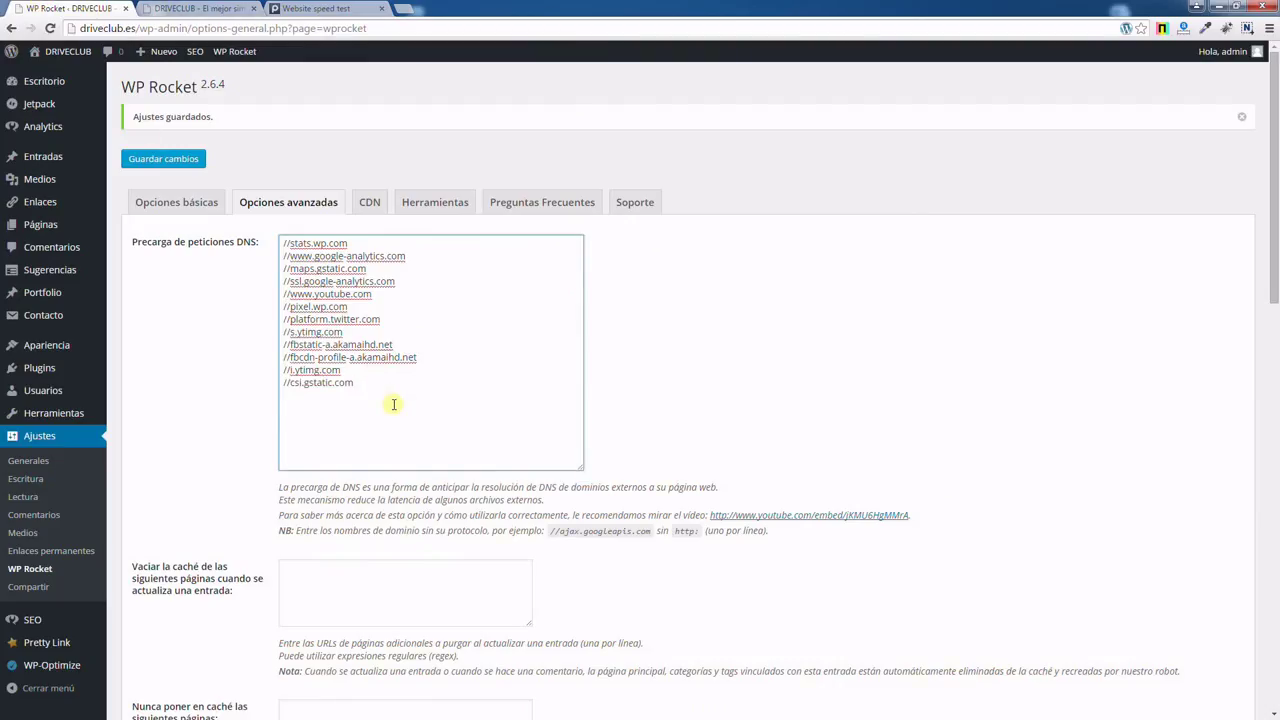
Copy syndication.twitter.com from the last Pingdom request and add //syndication.twitter.com as a DNS prefetch entry in WP Rocket.
{"action": "left_click", "coordinate": [290, 8]}
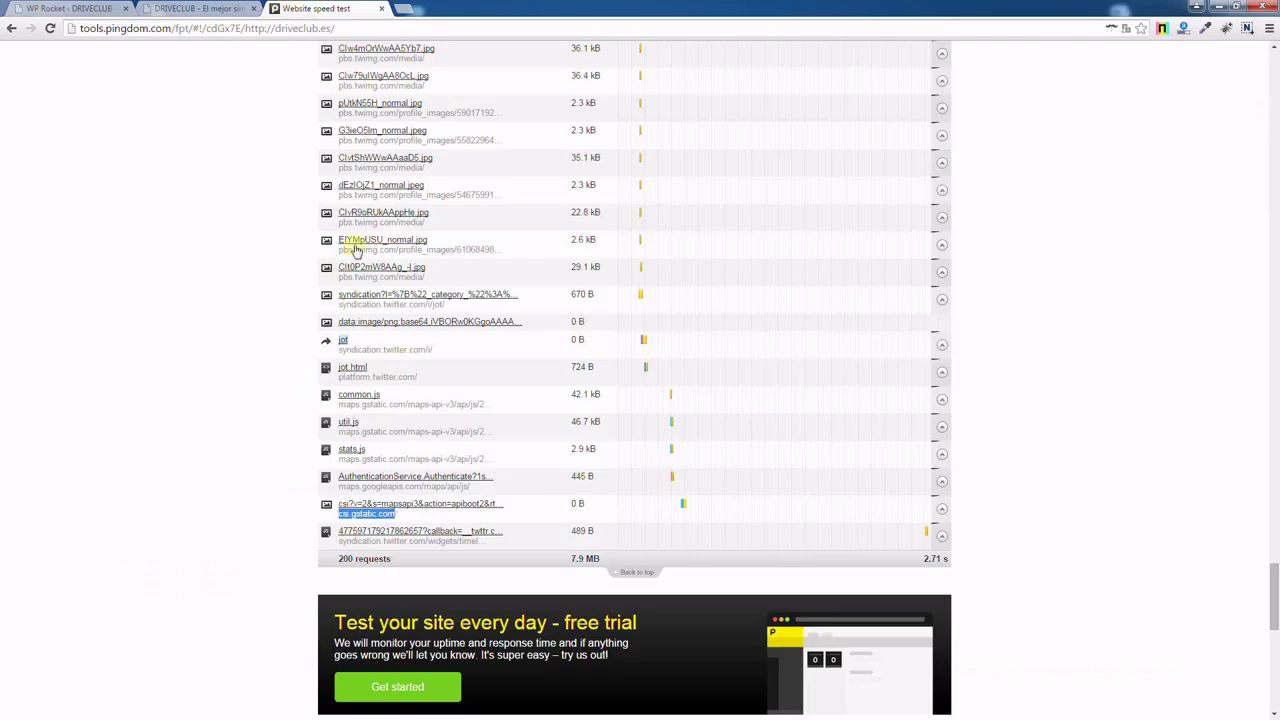
{"action": "left_click_drag", "start_coordinate": [340, 540], "coordinate": [426, 540]}
{"action": "left_click", "coordinate": [190, 8]}
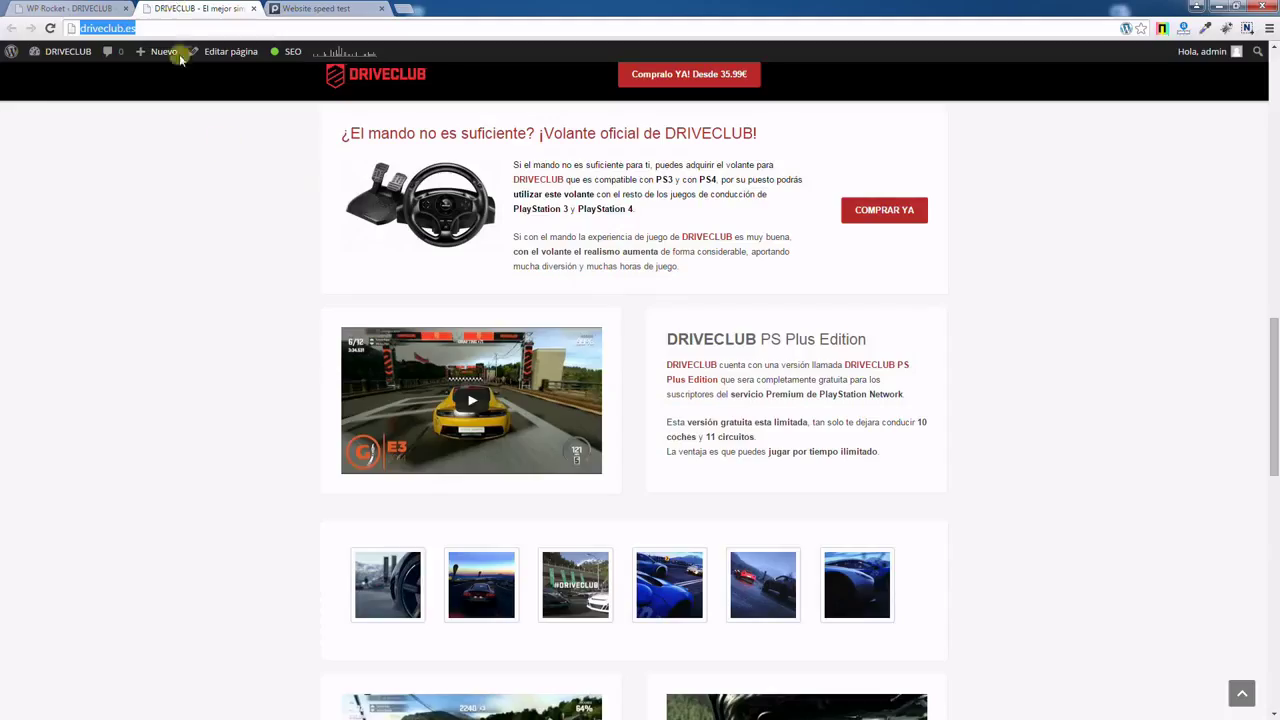
{"action": "left_click", "coordinate": [65, 8]}
{"action": "key", "text": "ctrl+v"}
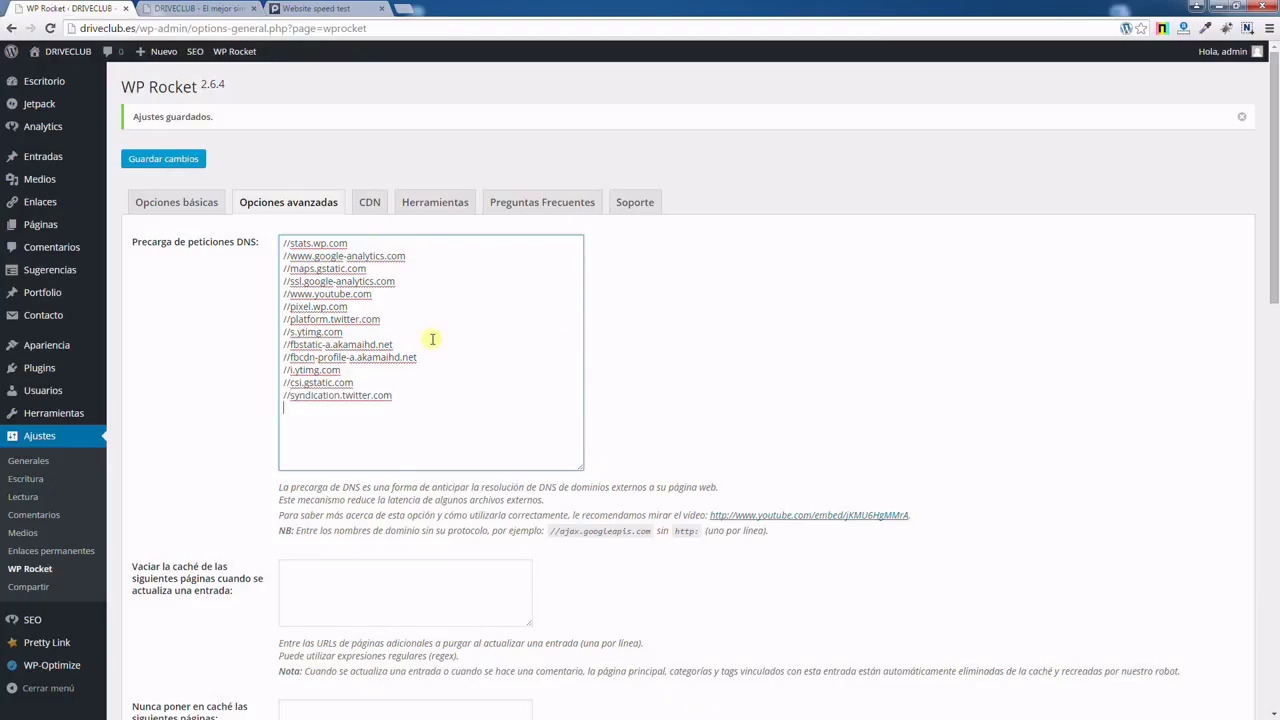
Copy maps.gstatic.com under util.js in Pingdom and add //maps.gstatic.com at the end of WP Rocket's DNS prefetch entries.
{"action": "left_click", "coordinate": [290, 8]}
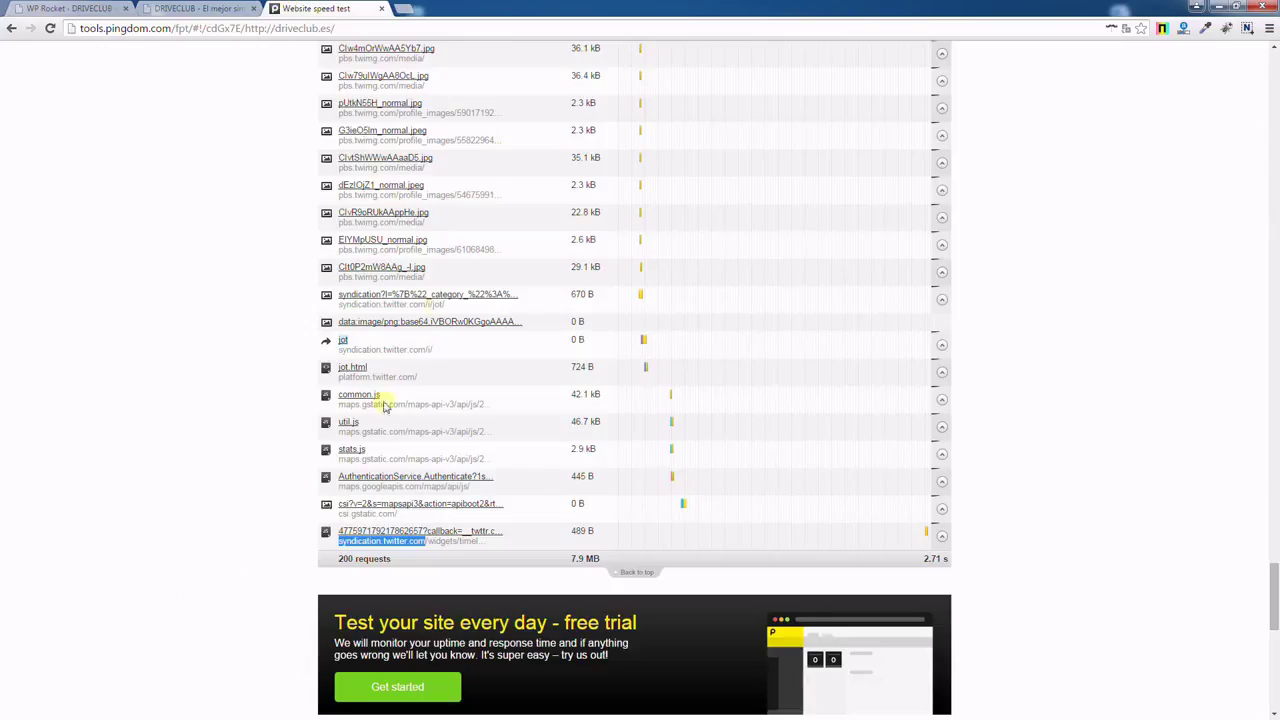
{"action": "left_click_drag", "start_coordinate": [340, 432], "coordinate": [411, 433]}
{"action": "left_click", "coordinate": [200, 8]}
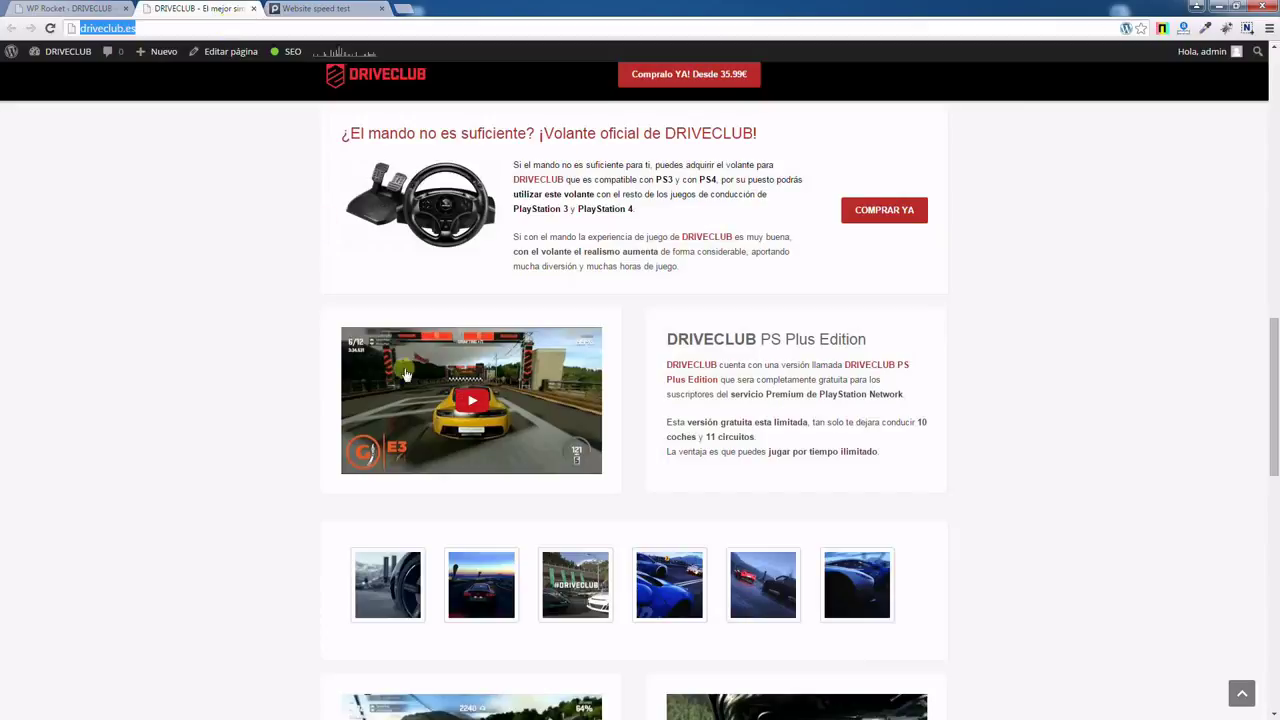
{"action": "left_click", "coordinate": [65, 8]}
{"action": "key", "text": "ctrl+v"}
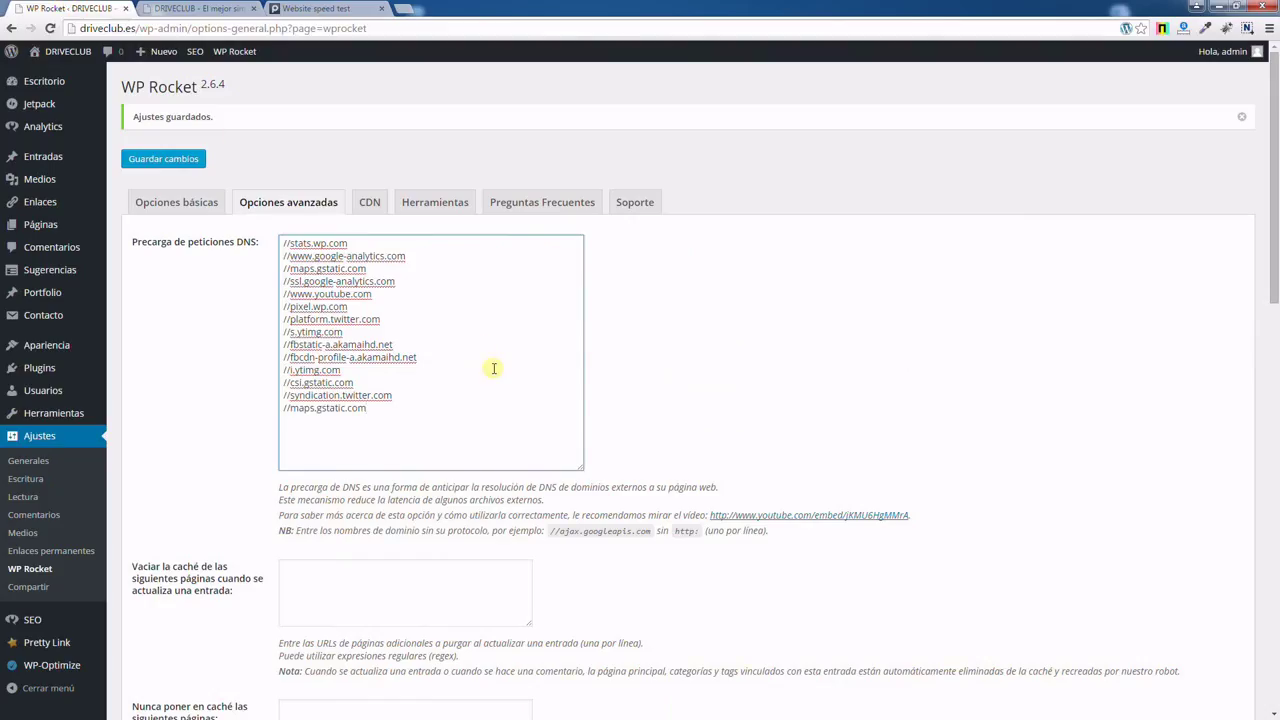
{"action": "left_click", "coordinate": [624, 381]}
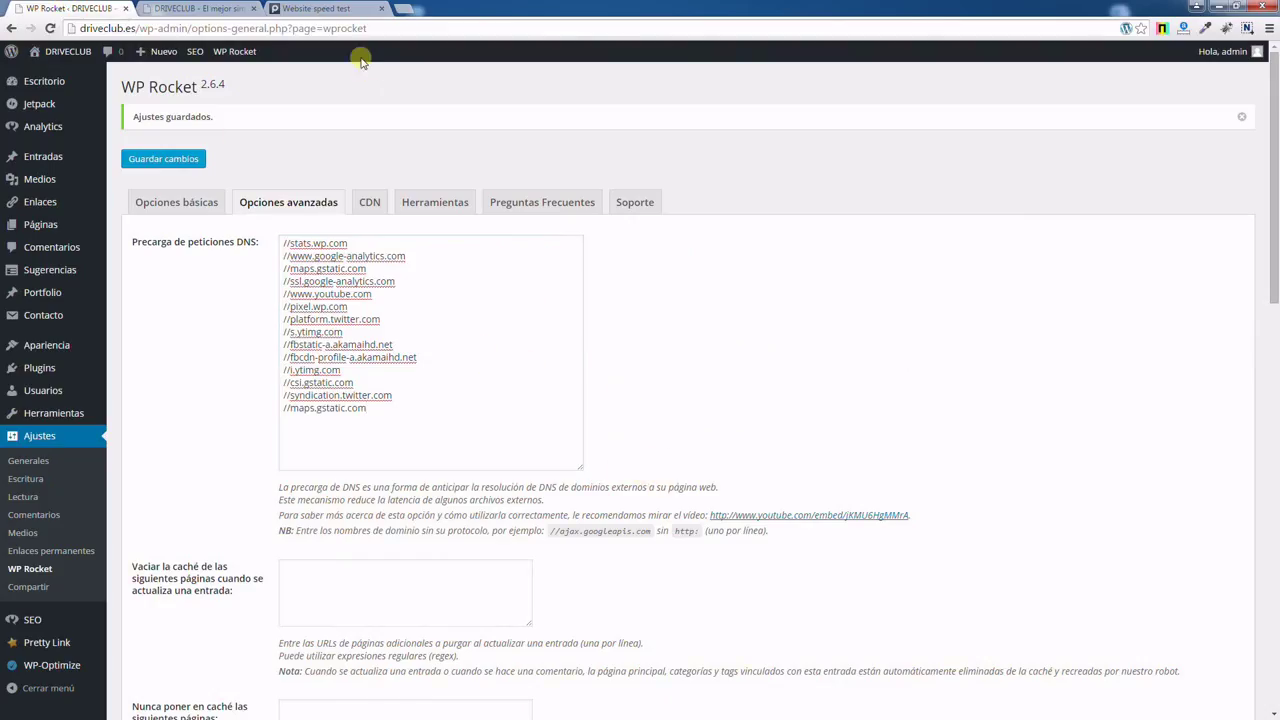
{"action": "scroll", "coordinate": [520, 493], "scroll_direction": "down", "scroll_amount": 2}
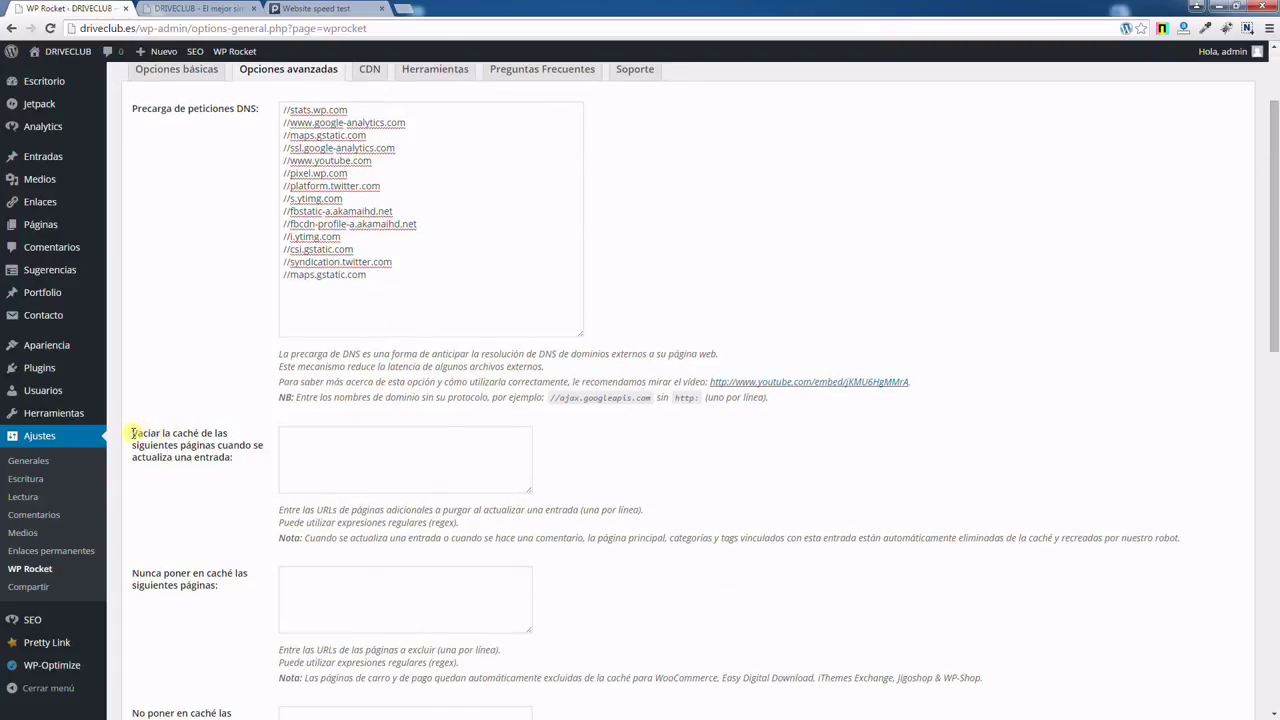
{"action": "left_click_drag", "start_coordinate": [134, 432], "coordinate": [246, 455]}
{"action": "left_click", "coordinate": [370, 453]}
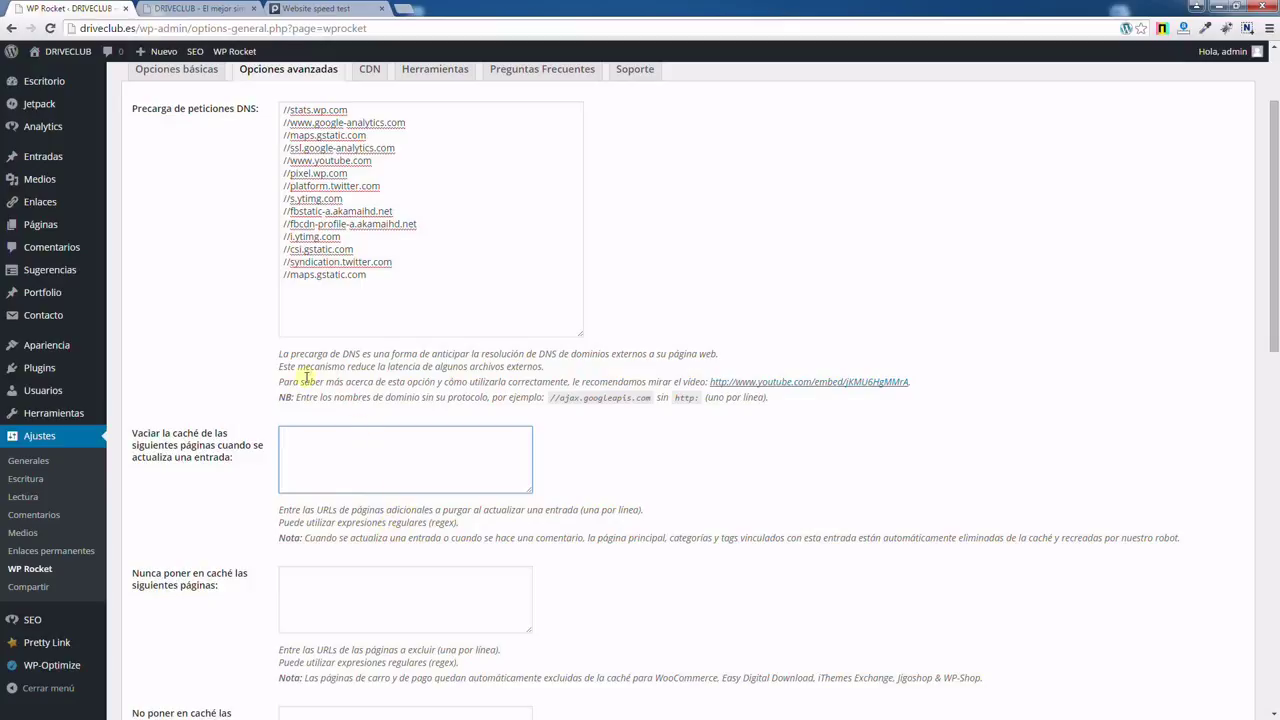
{"action": "mouse_move", "coordinate": [60, 51]}
{"action": "left_click", "coordinate": [60, 80]}
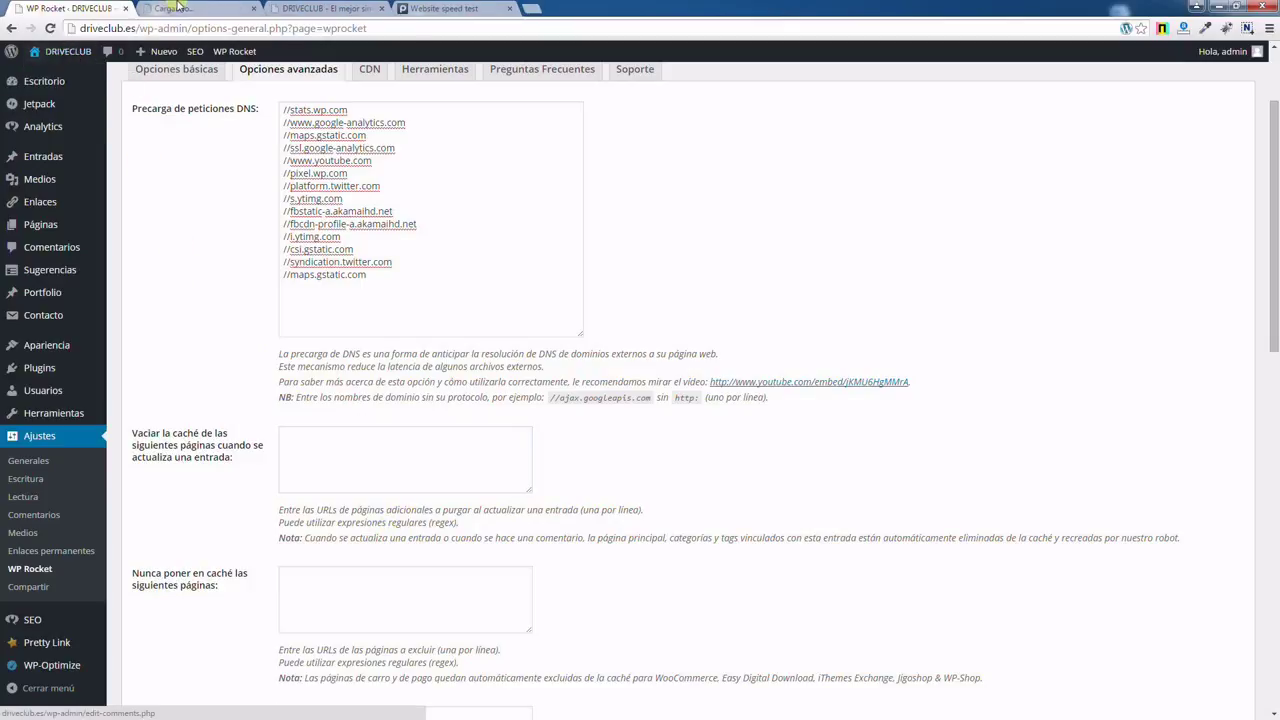
{"action": "left_click", "coordinate": [177, 33]}
{"action": "key", "text": "ctrl+c"}
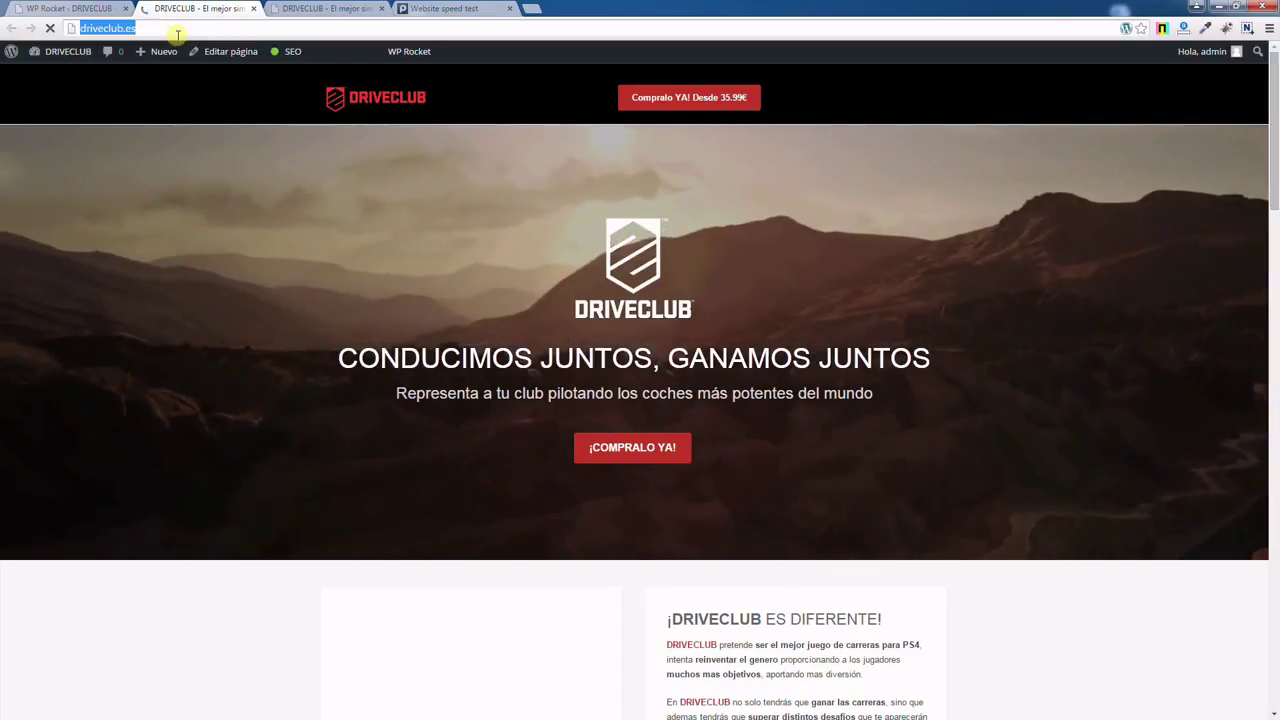
{"action": "left_click", "coordinate": [95, 7]}
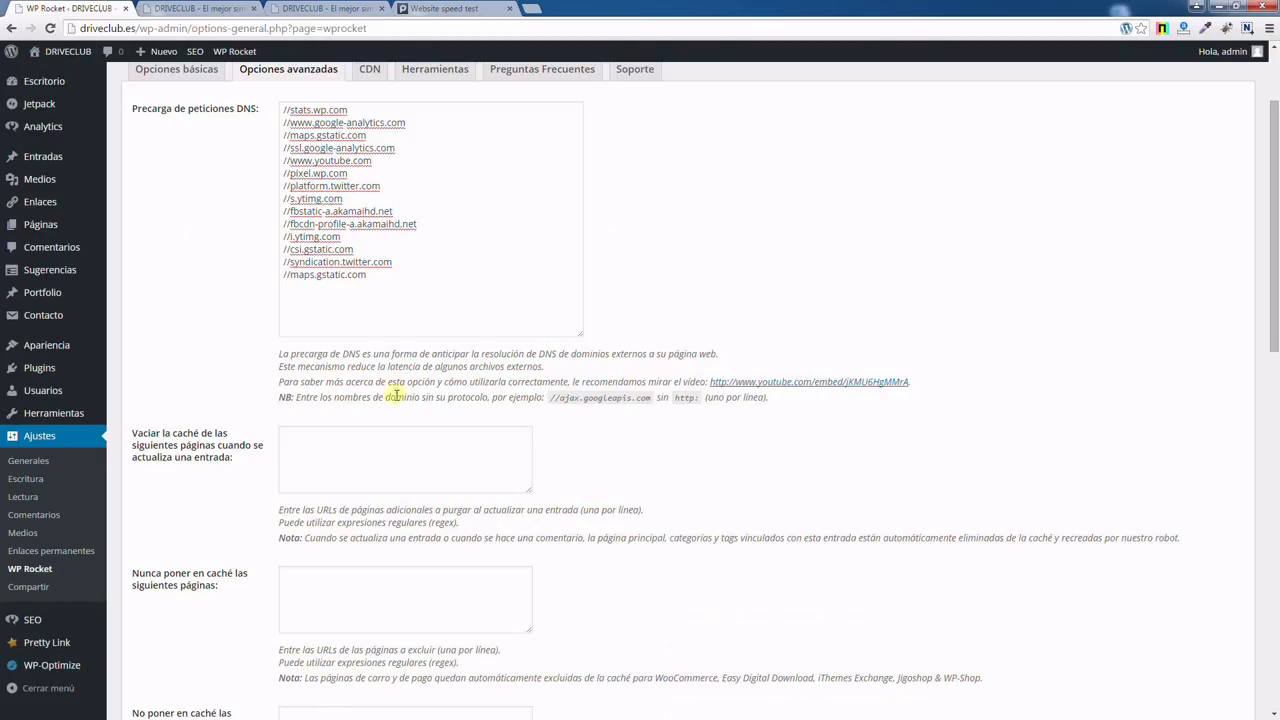
{"action": "left_click", "coordinate": [382, 452]}
{"action": "key", "text": "ctrl+v"}
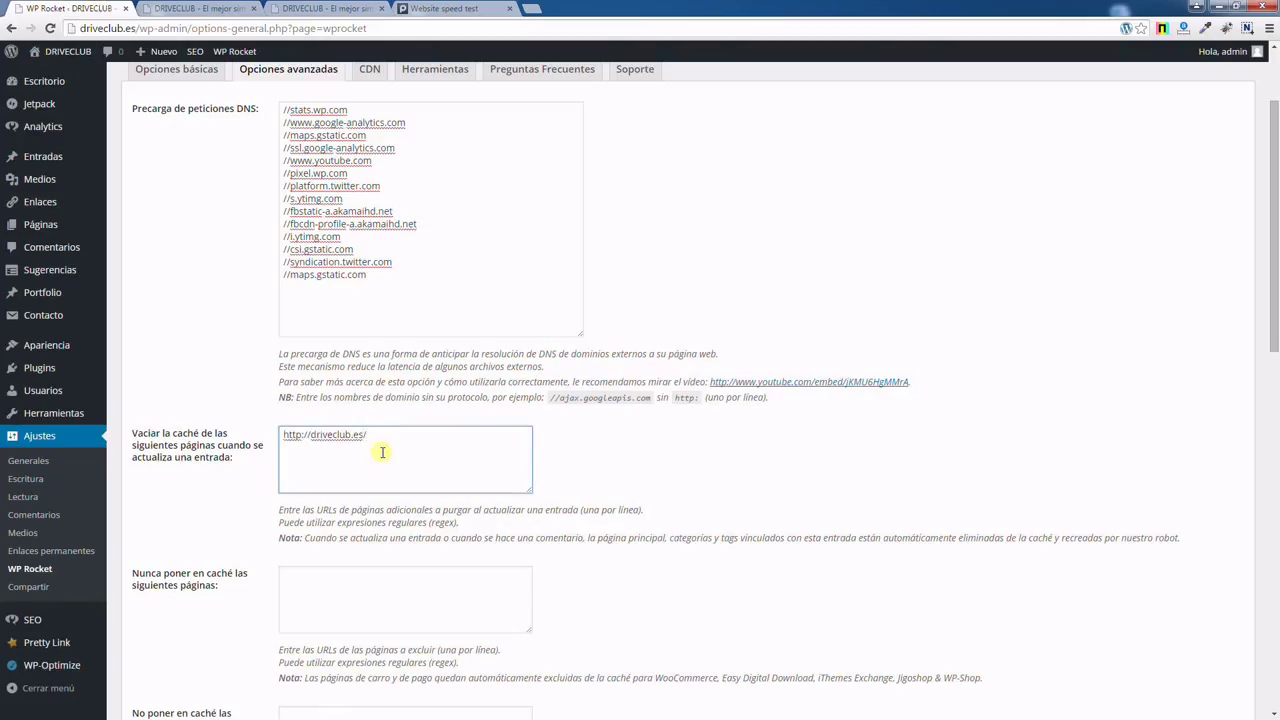
{"action": "left_click", "coordinate": [663, 446]}
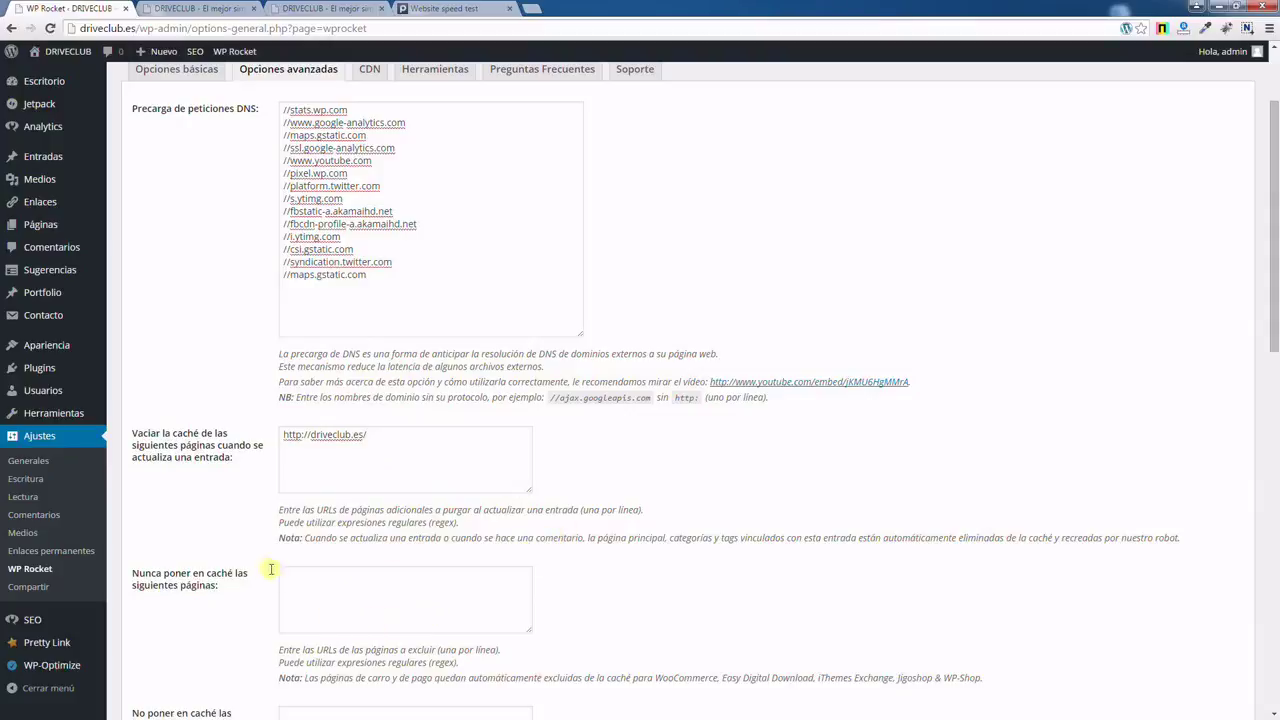
{"action": "left_click", "coordinate": [298, 588]}
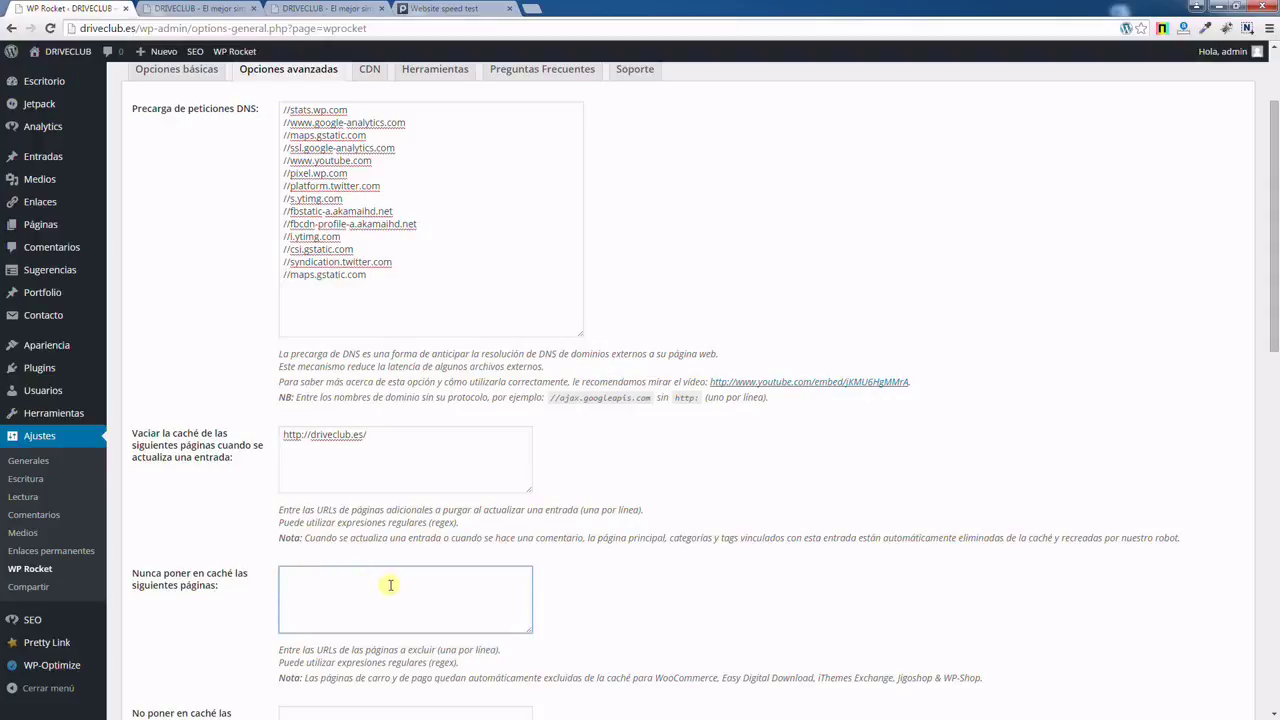
{"action": "scroll", "coordinate": [390, 585], "scroll_direction": "down", "scroll_amount": 1}
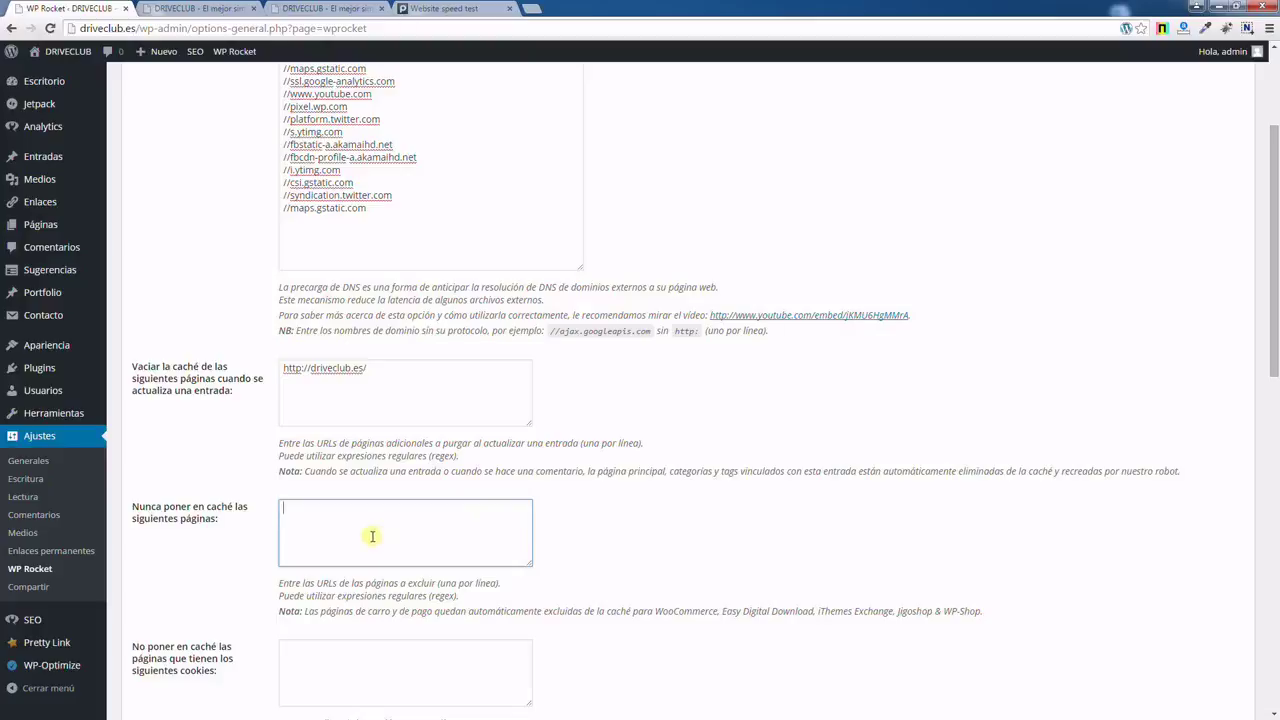
{"action": "key", "text": "ctrl+v"}
{"action": "left_click_drag", "start_coordinate": [382, 508], "coordinate": [258, 512]}
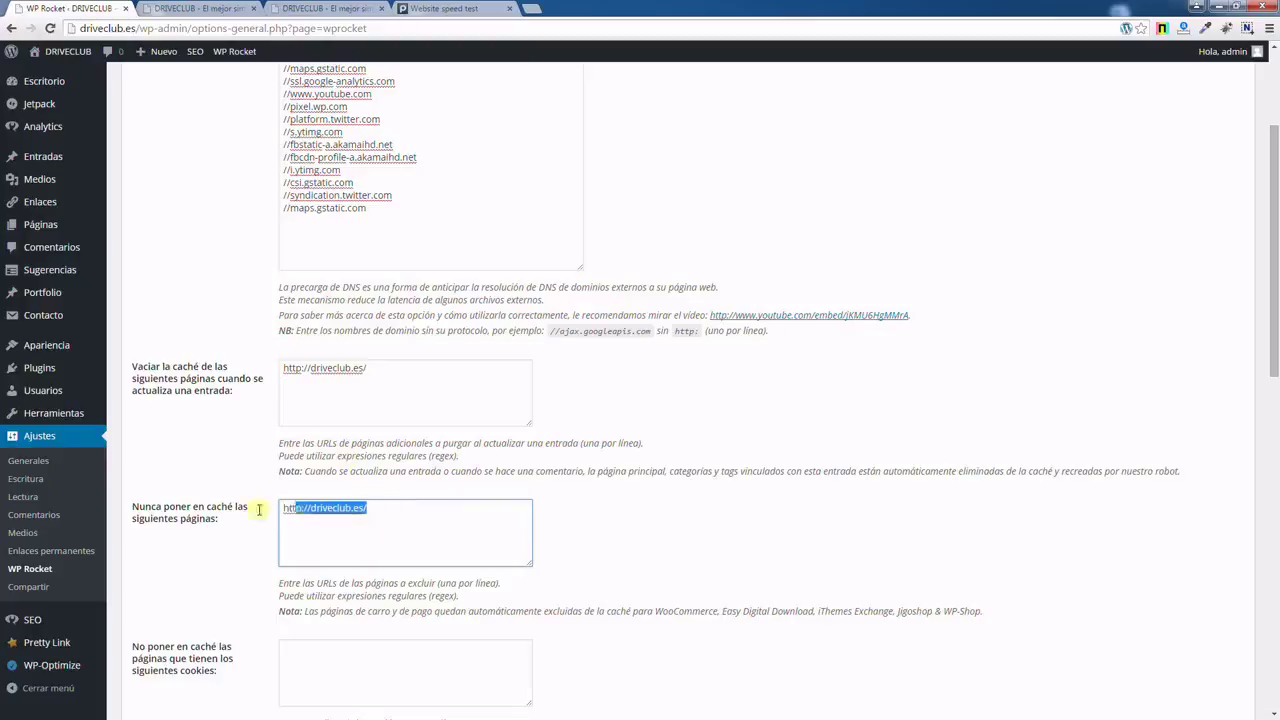
{"action": "left_click", "coordinate": [400, 515]}
{"action": "left_click_drag", "start_coordinate": [380, 514], "coordinate": [262, 512]}
{"action": "key", "text": "BackSpace"}
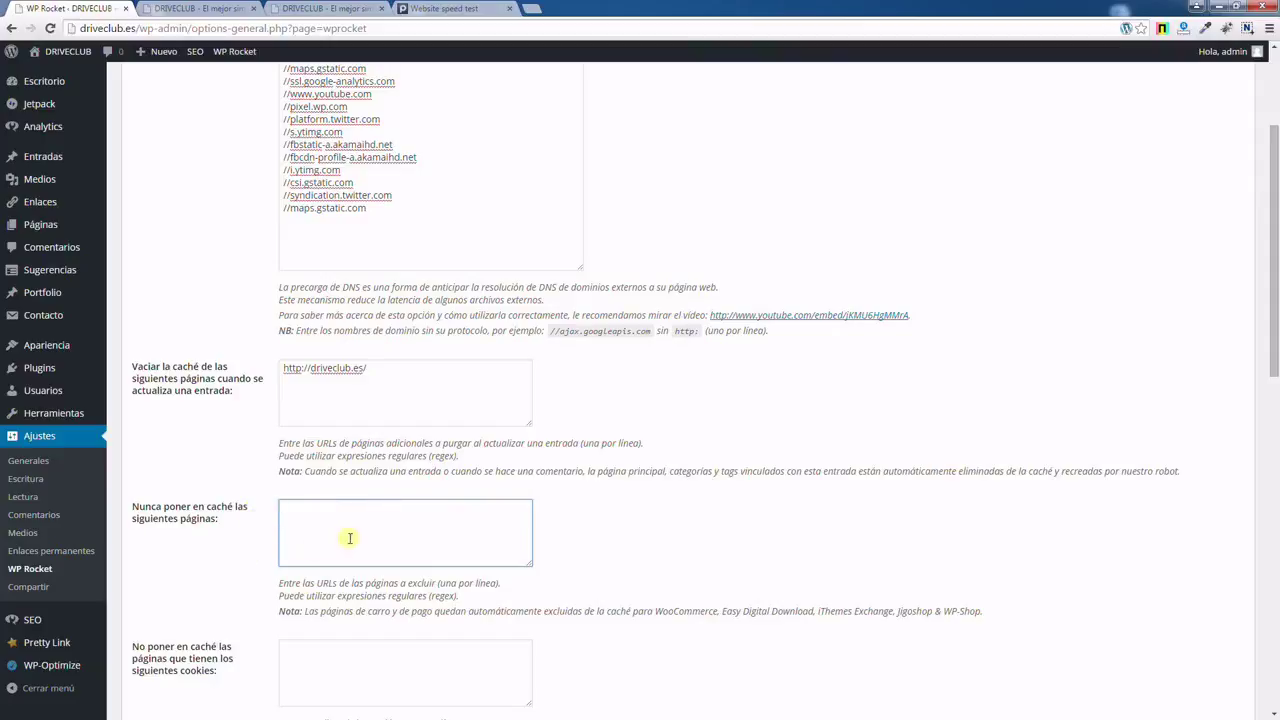
Examine the cache exclusion settings for cookies, query strings and user agents, comparing the query string option with the current page URL.
{"action": "scroll", "coordinate": [345, 540], "scroll_direction": "down", "scroll_amount": 1}
{"action": "scroll", "coordinate": [335, 562], "scroll_direction": "down", "scroll_amount": 1}
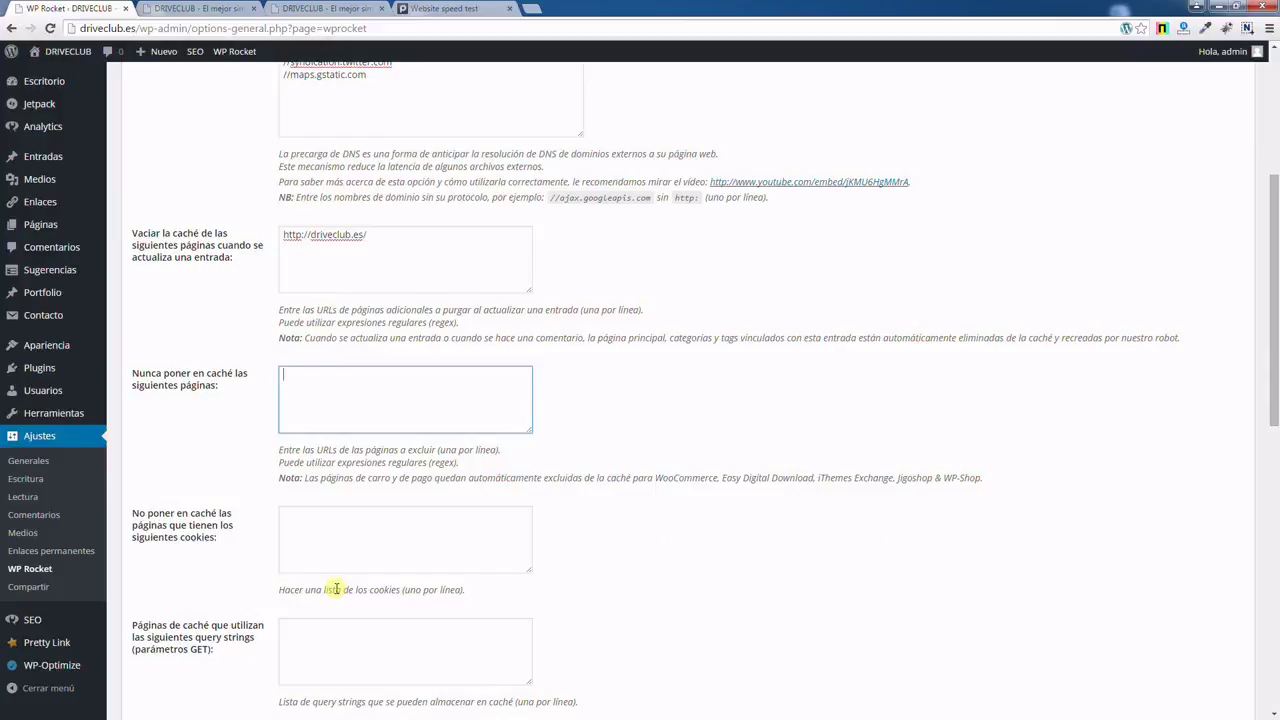
{"action": "left_click", "coordinate": [295, 555]}
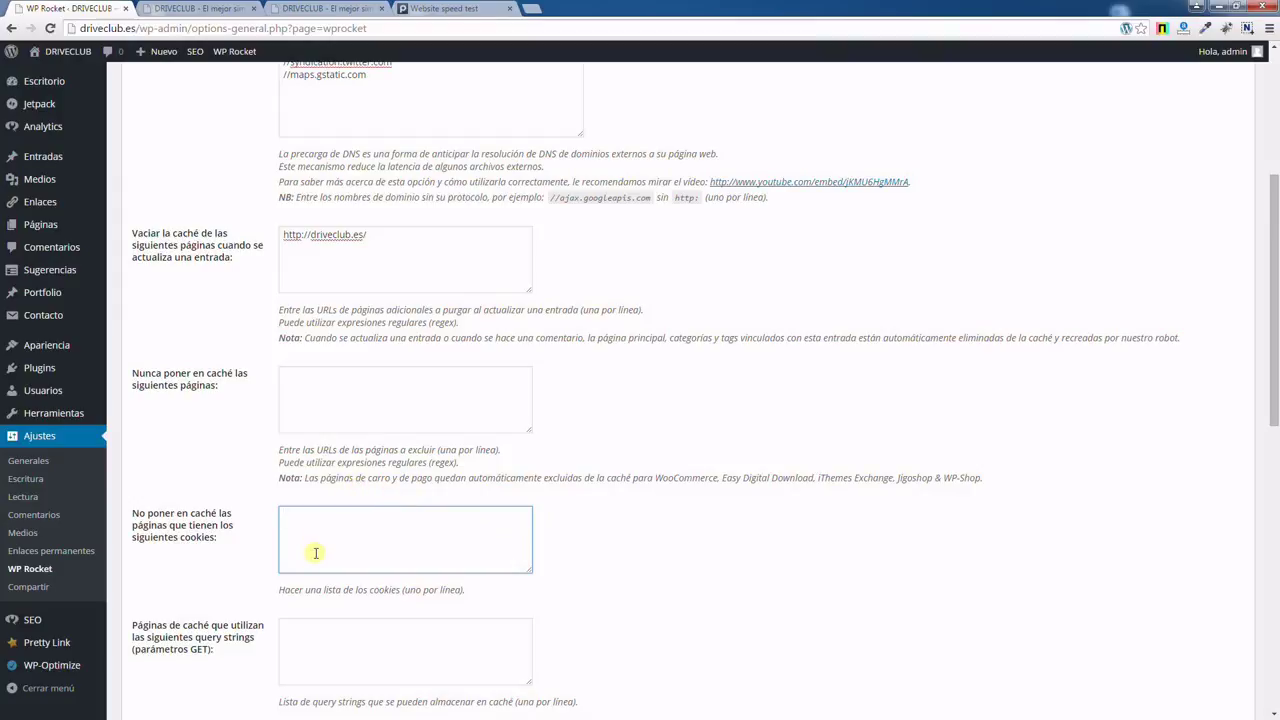
{"action": "scroll", "coordinate": [375, 550], "scroll_direction": "down", "scroll_amount": 1}
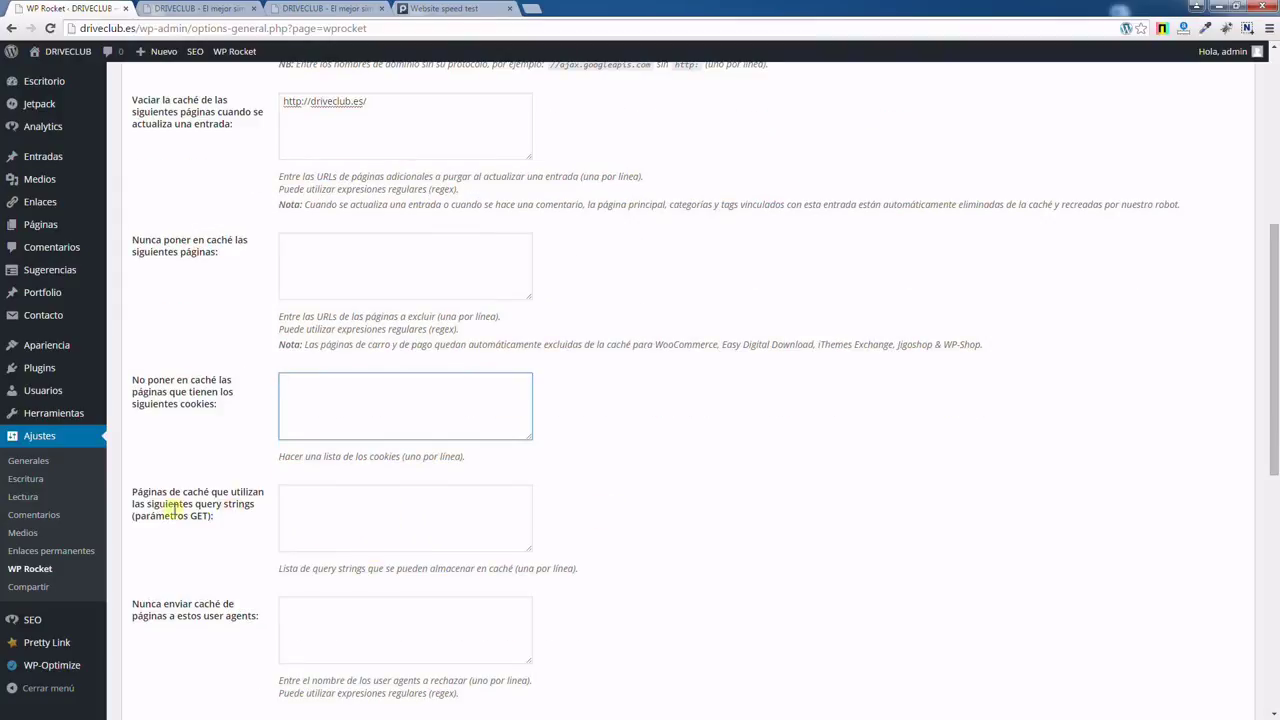
{"action": "left_click", "coordinate": [317, 504]}
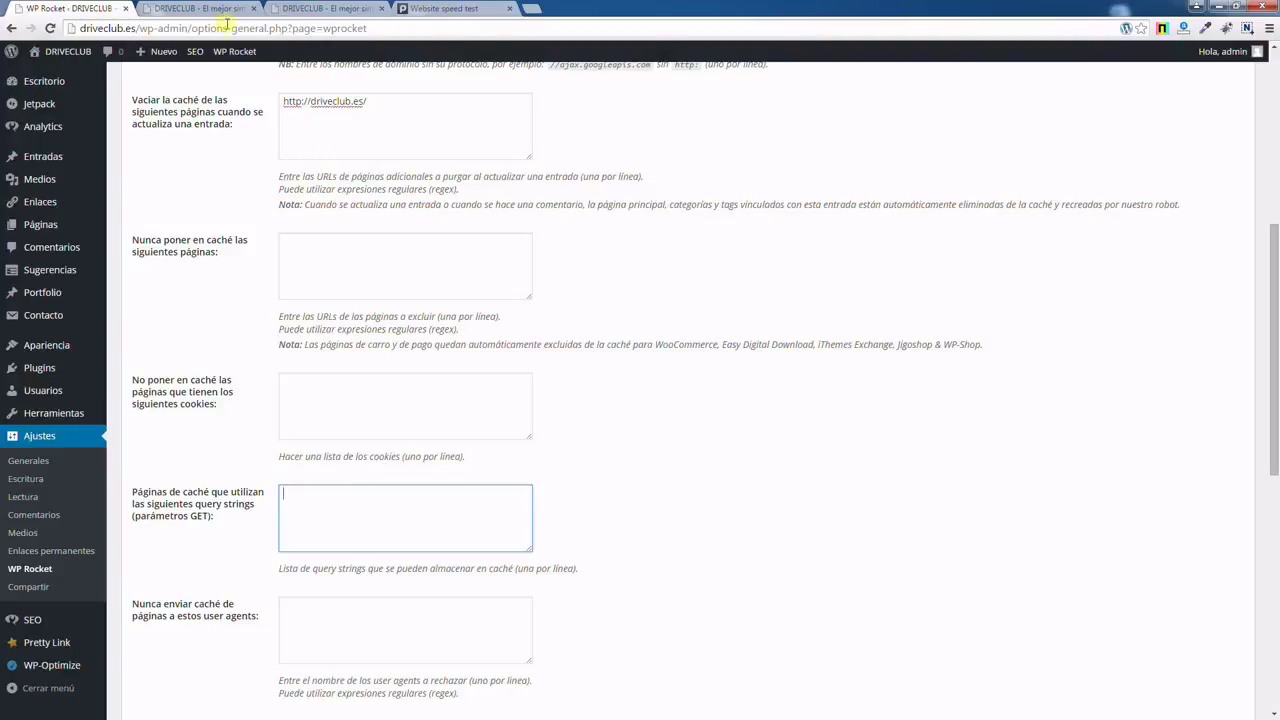
{"action": "left_click_drag", "start_coordinate": [192, 28], "coordinate": [368, 28]}
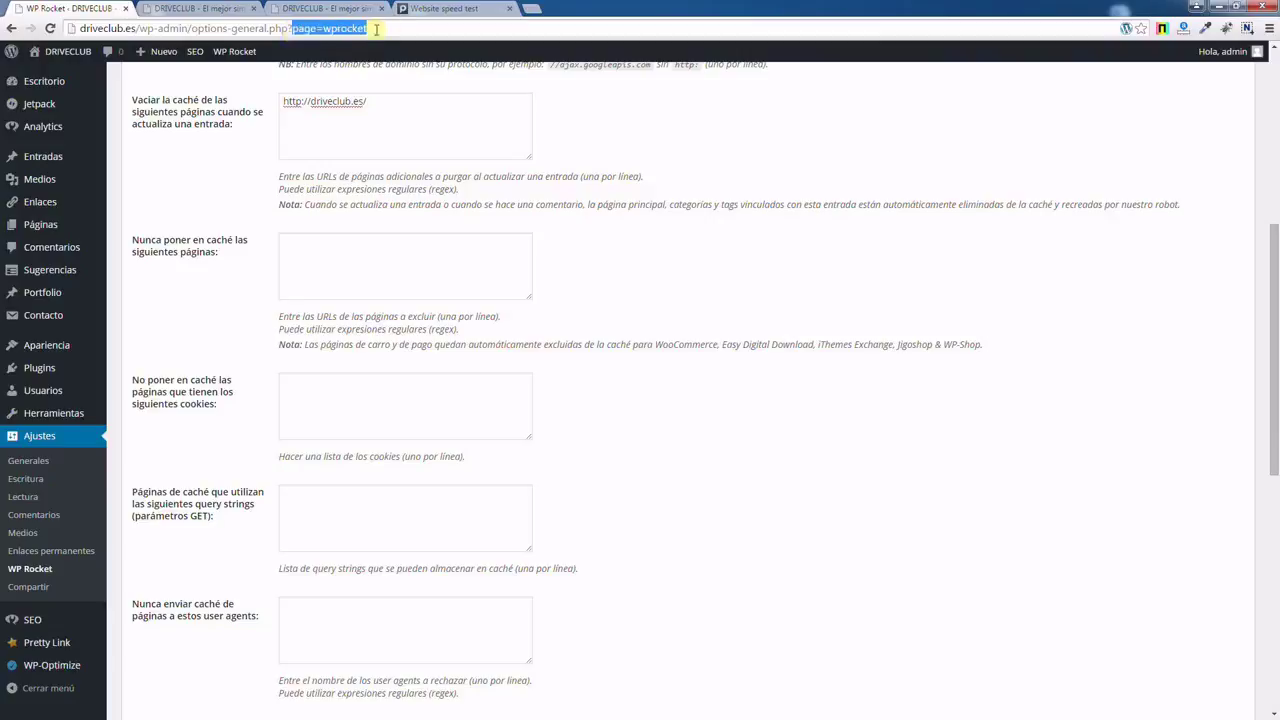
{"action": "left_click", "coordinate": [362, 534]}
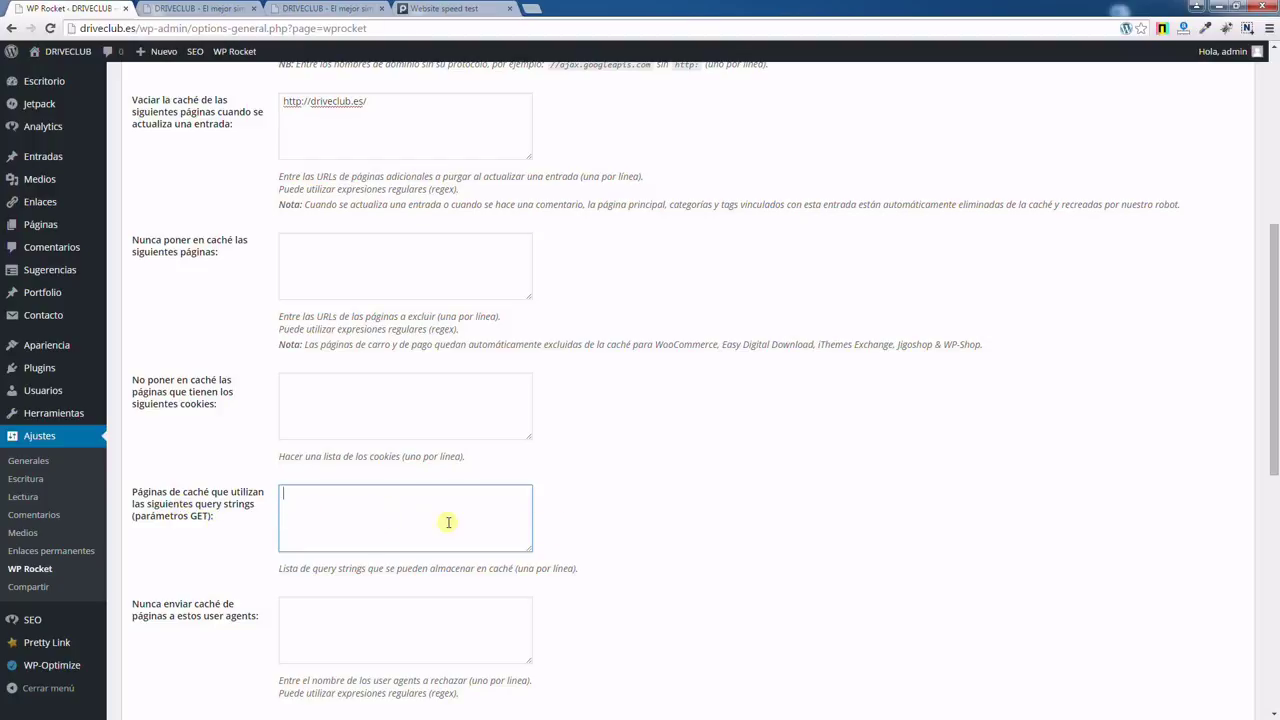
{"action": "scroll", "coordinate": [398, 540], "scroll_direction": "down", "scroll_amount": 1}
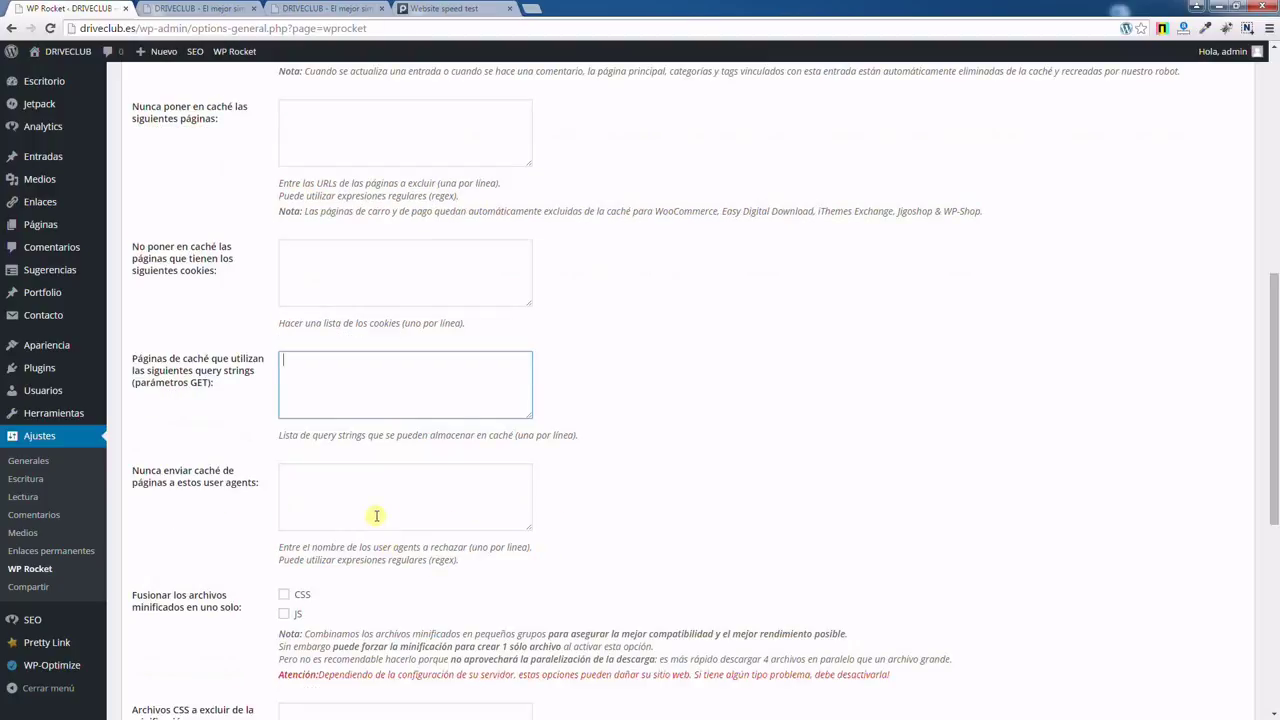
{"action": "left_click", "coordinate": [377, 515]}
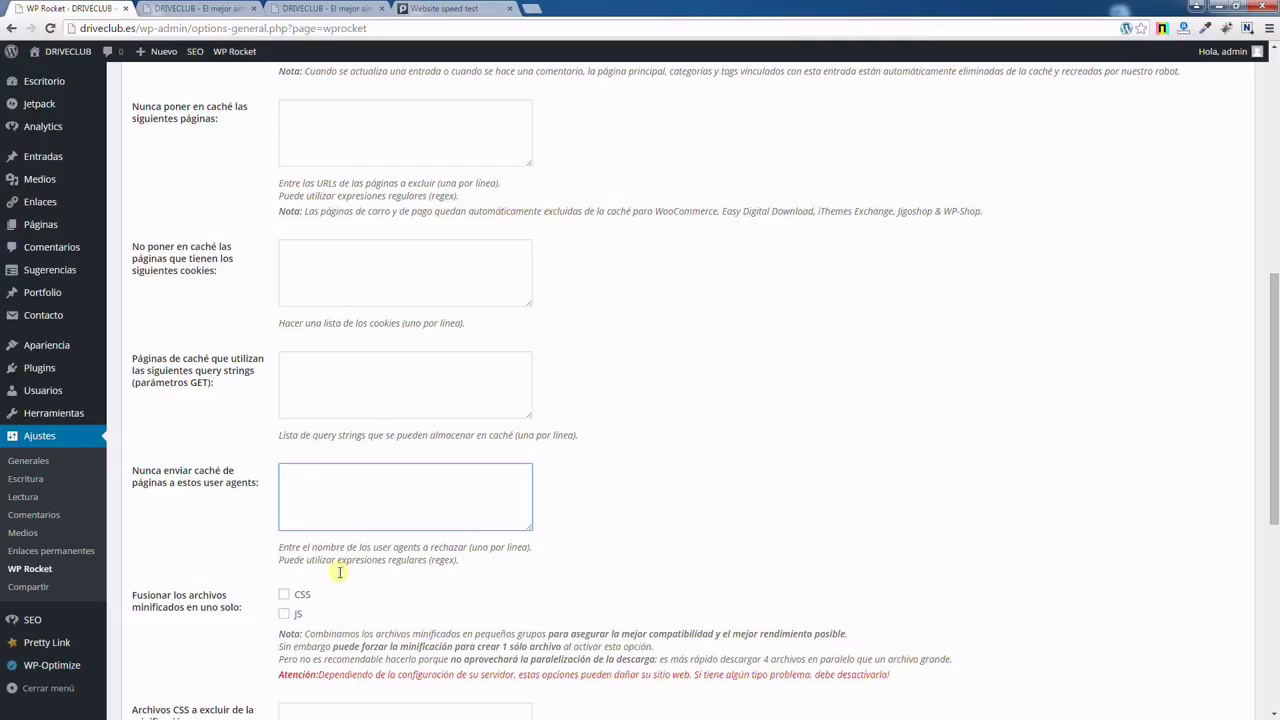
Try merging the minified CSS files into a single file, and turn the option off again.
{"action": "scroll", "coordinate": [330, 535], "scroll_direction": "up", "scroll_amount": 2}
{"action": "scroll", "coordinate": [330, 540], "scroll_direction": "up", "scroll_amount": 2}
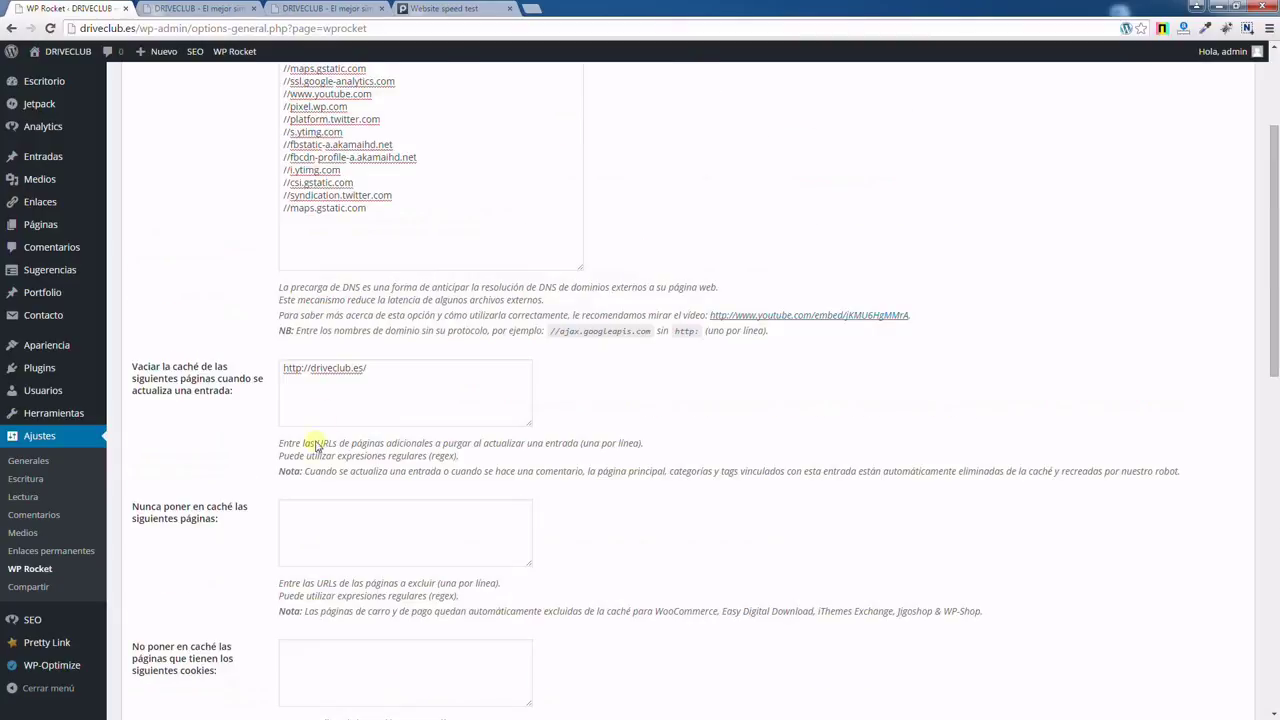
{"action": "scroll", "coordinate": [334, 491], "scroll_direction": "down", "scroll_amount": 4}
{"action": "scroll", "coordinate": [366, 516], "scroll_direction": "down", "scroll_amount": 1}
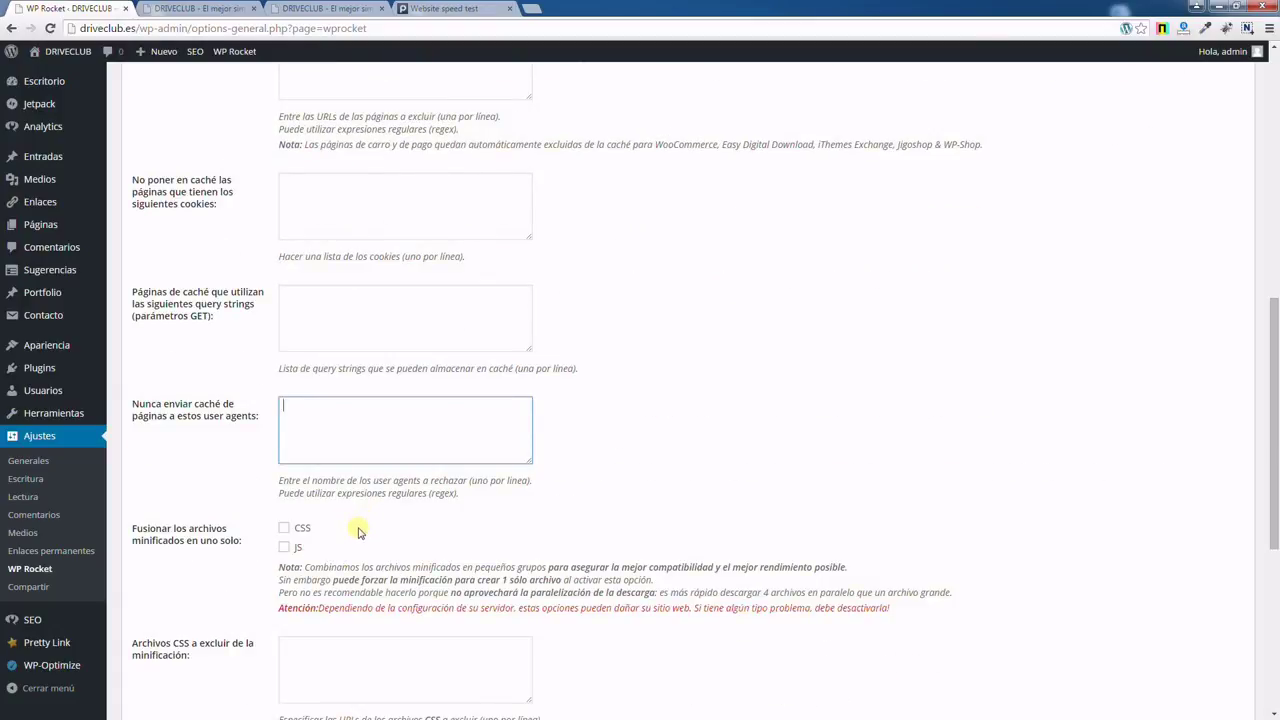
{"action": "left_click", "coordinate": [285, 530]}
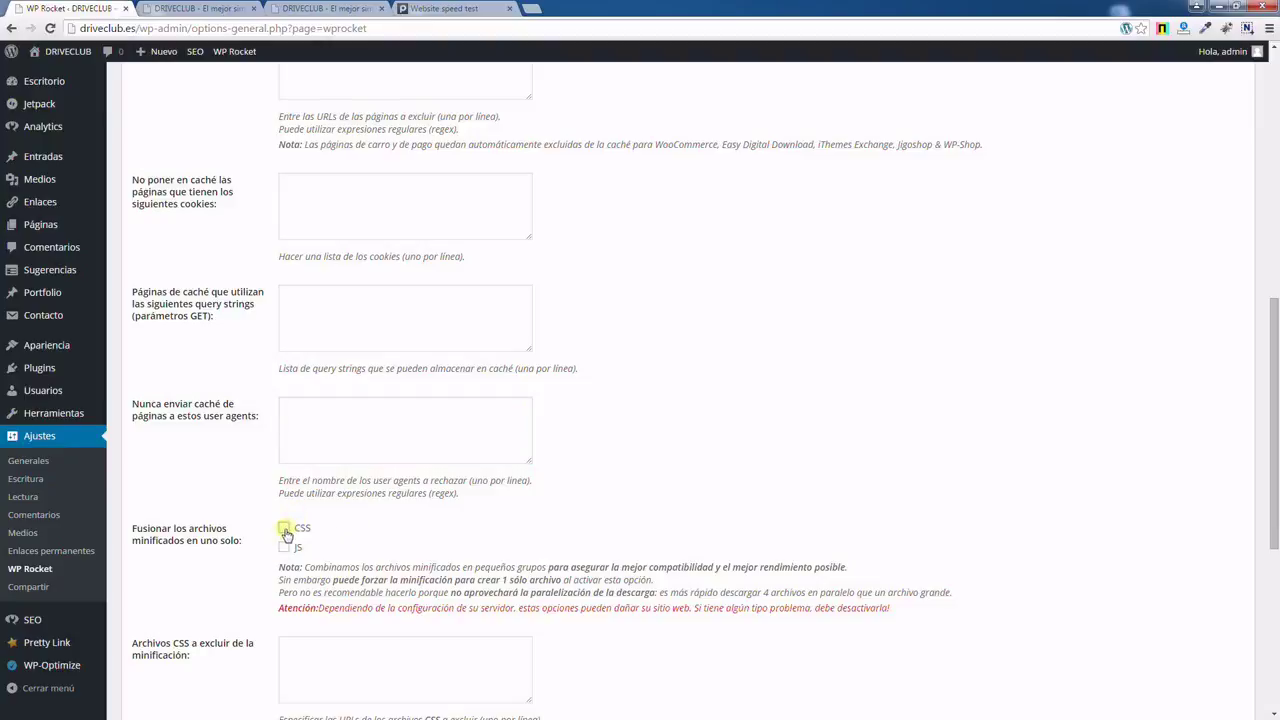
{"action": "left_click", "coordinate": [284, 528]}
Examine the advanced settings for CSS and JS files to exclude from minification.
{"action": "scroll", "coordinate": [229, 609], "scroll_direction": "down", "scroll_amount": 3}
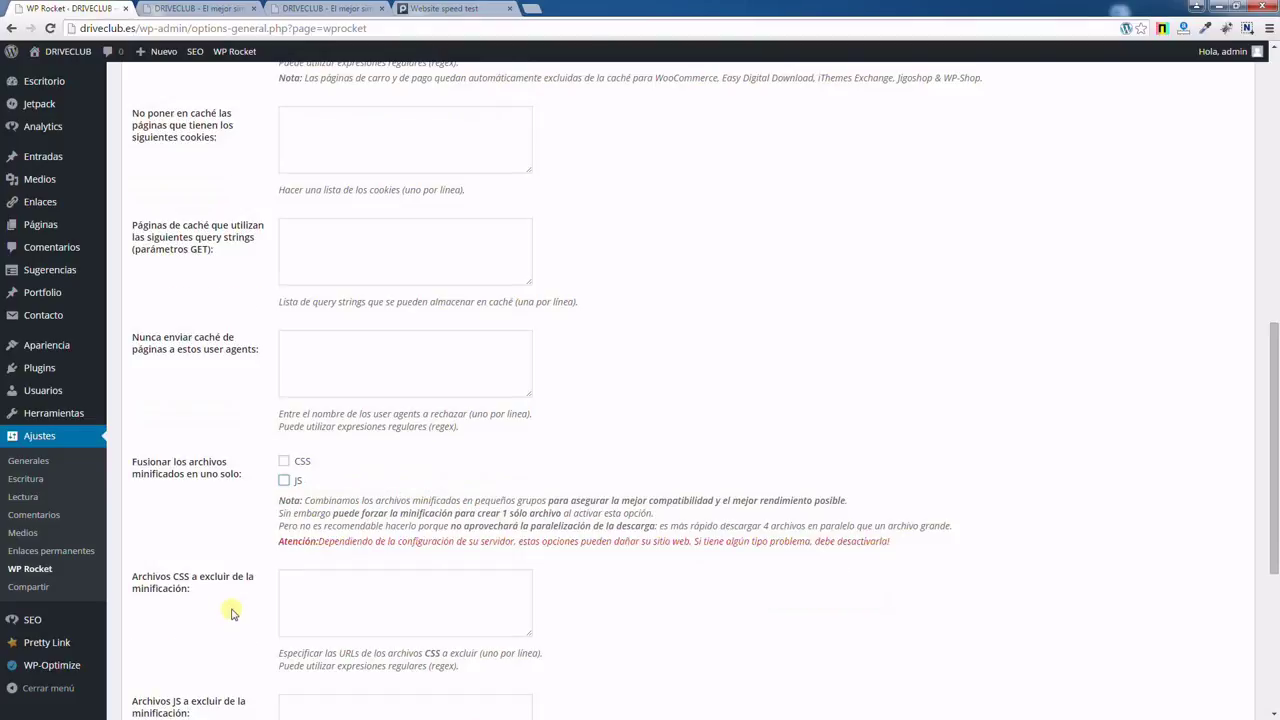
{"action": "left_click", "coordinate": [318, 527]}
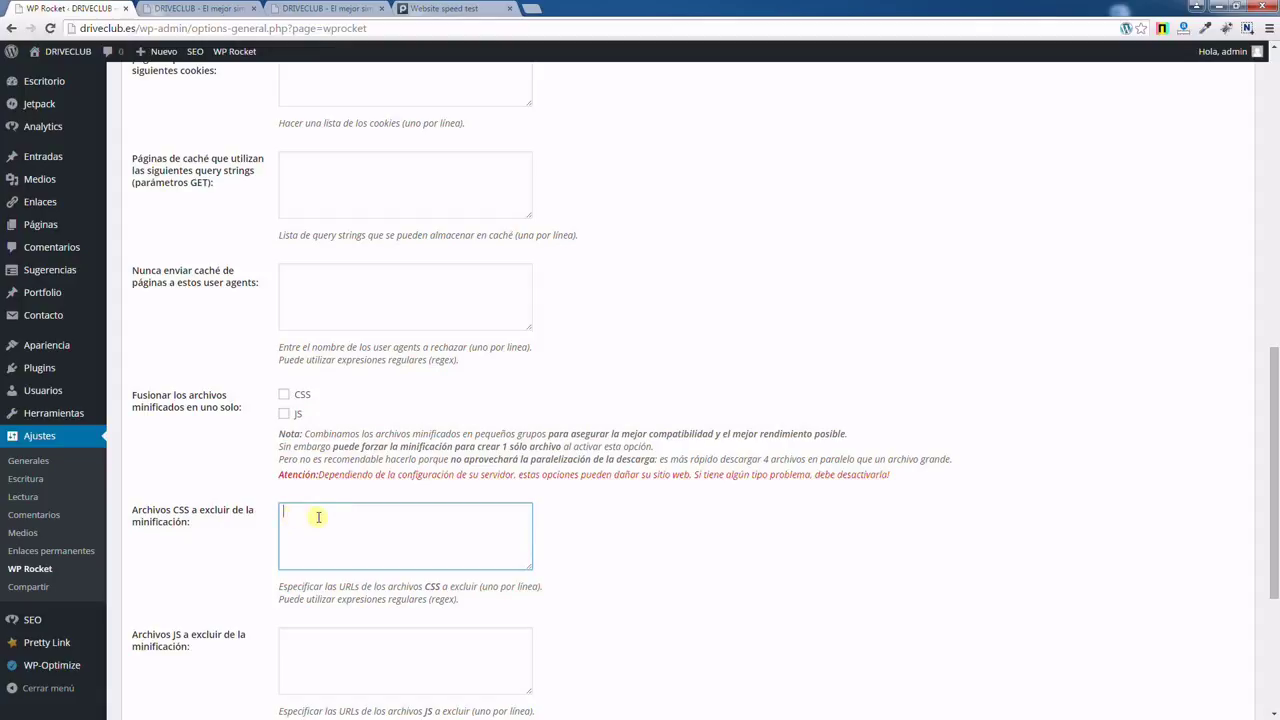
{"action": "scroll", "coordinate": [368, 560], "scroll_direction": "down", "scroll_amount": 3}
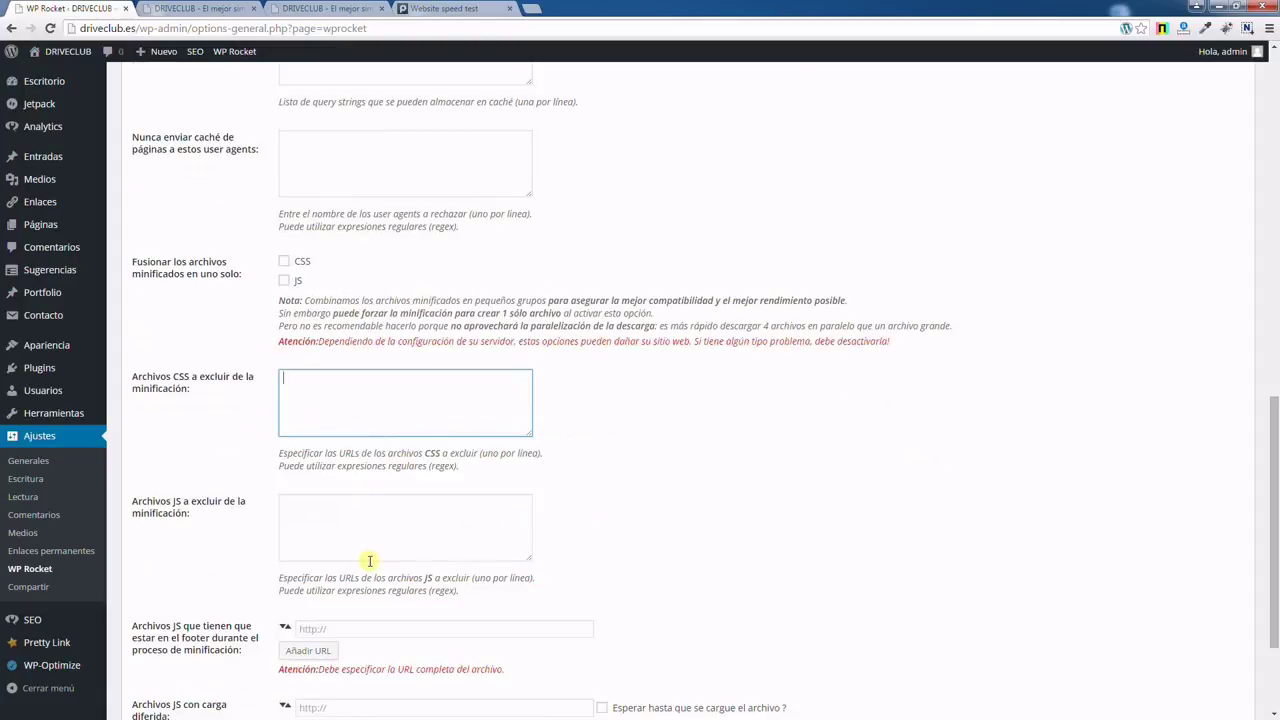
{"action": "left_click", "coordinate": [366, 510]}
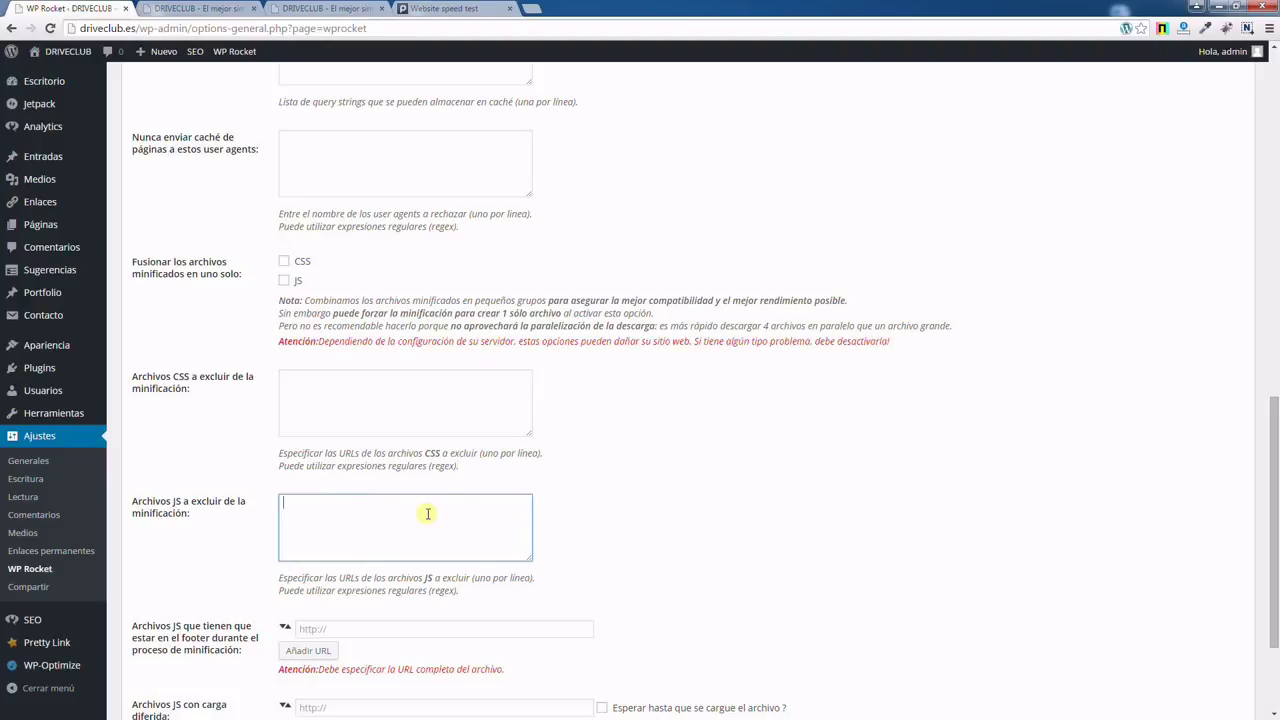
{"action": "left_click", "coordinate": [353, 430]}
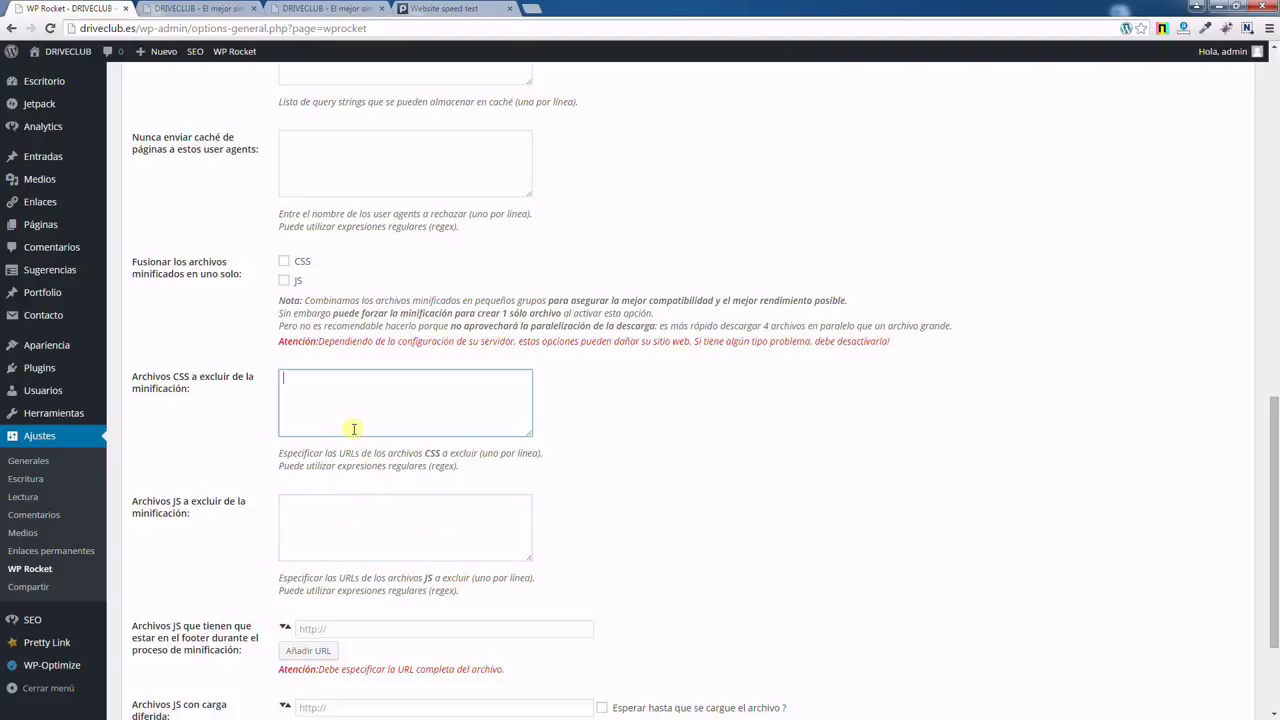
{"action": "left_click", "coordinate": [346, 552]}
{"action": "left_click", "coordinate": [340, 490]}
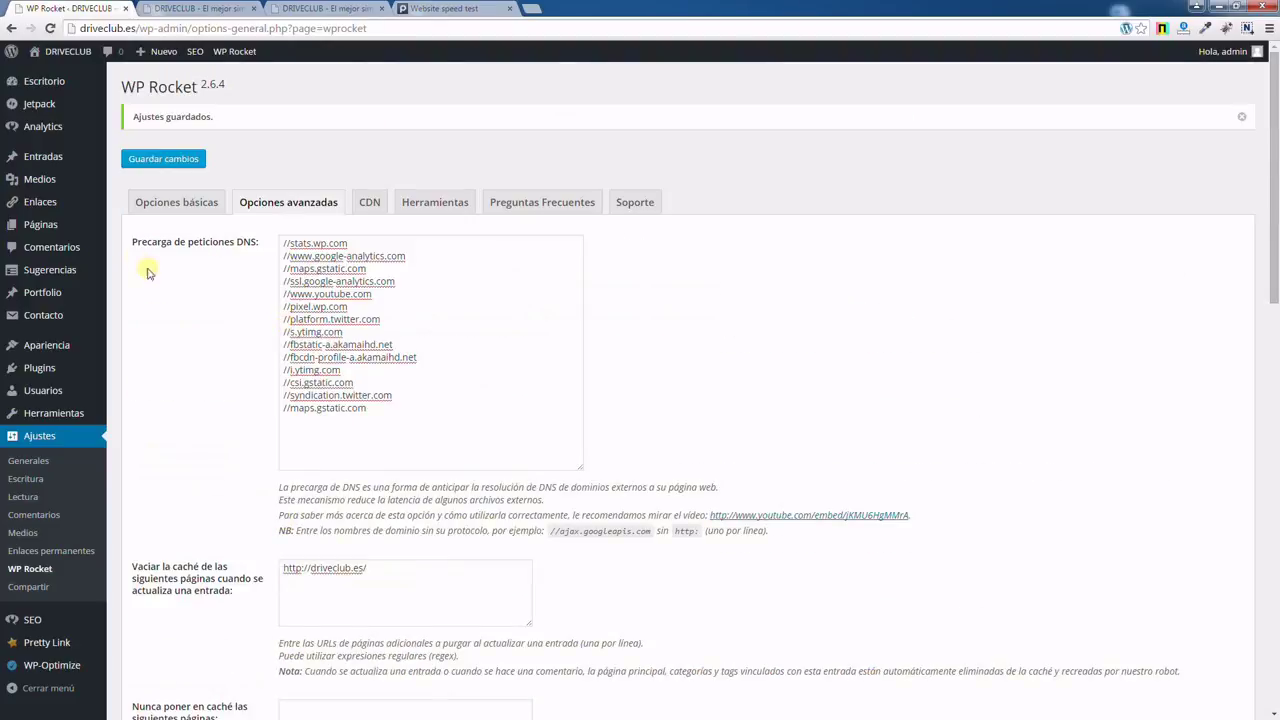
Review the file optimization settings in the basic options and return to the minification settings in the advanced options.
{"action": "left_click", "coordinate": [146, 210]}
{"action": "scroll", "coordinate": [314, 523], "scroll_direction": "down", "scroll_amount": 3}
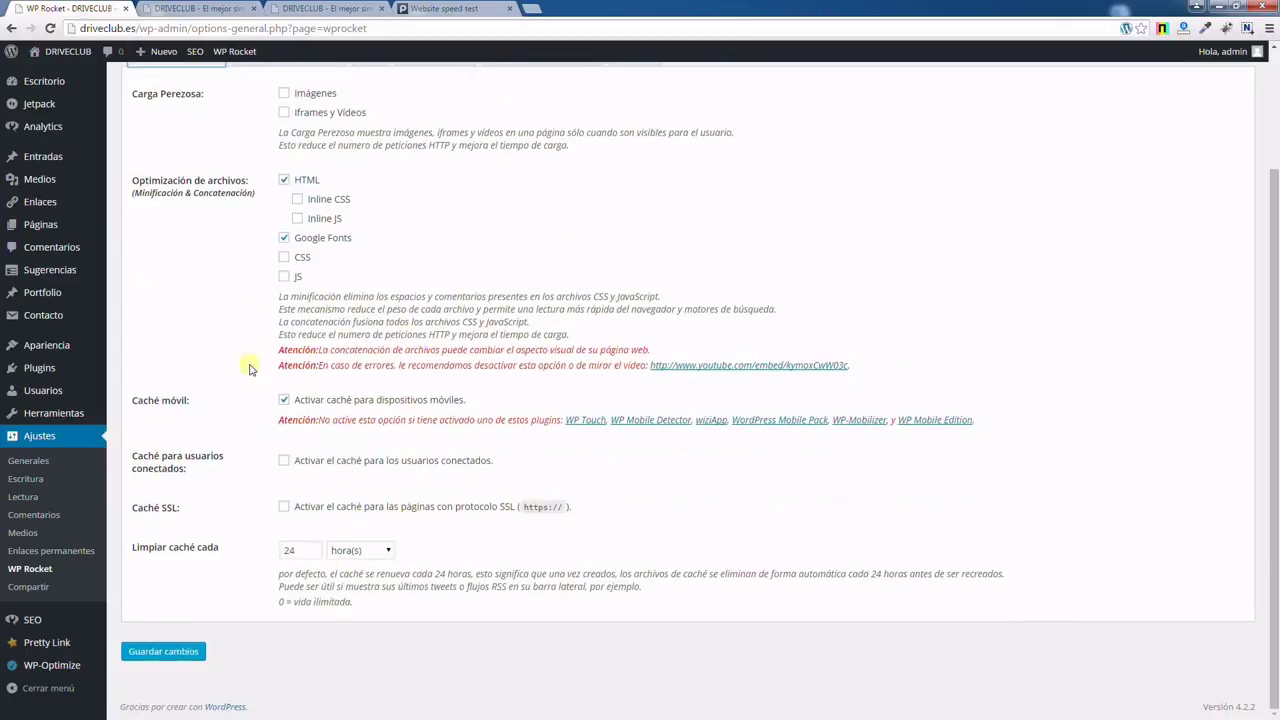
{"action": "scroll", "coordinate": [322, 279], "scroll_direction": "up", "scroll_amount": 2}
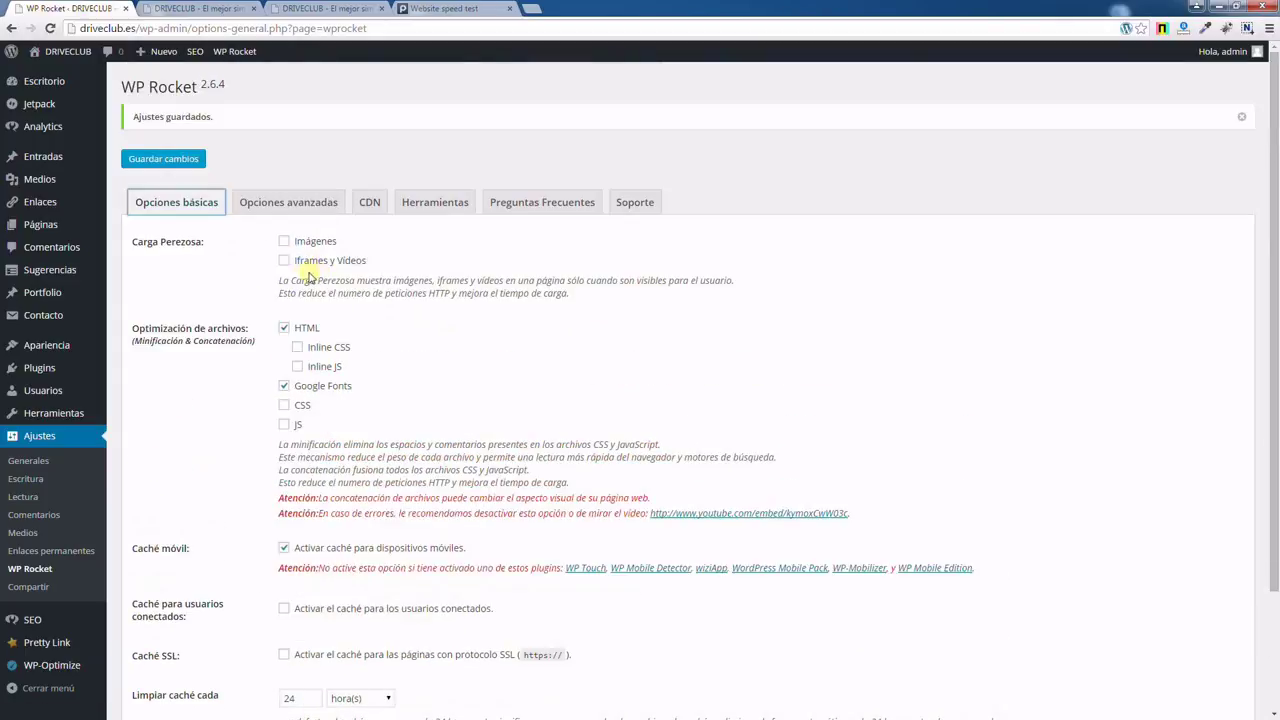
{"action": "left_click", "coordinate": [285, 208]}
{"action": "scroll", "coordinate": [140, 447], "scroll_direction": "down", "scroll_amount": 8}
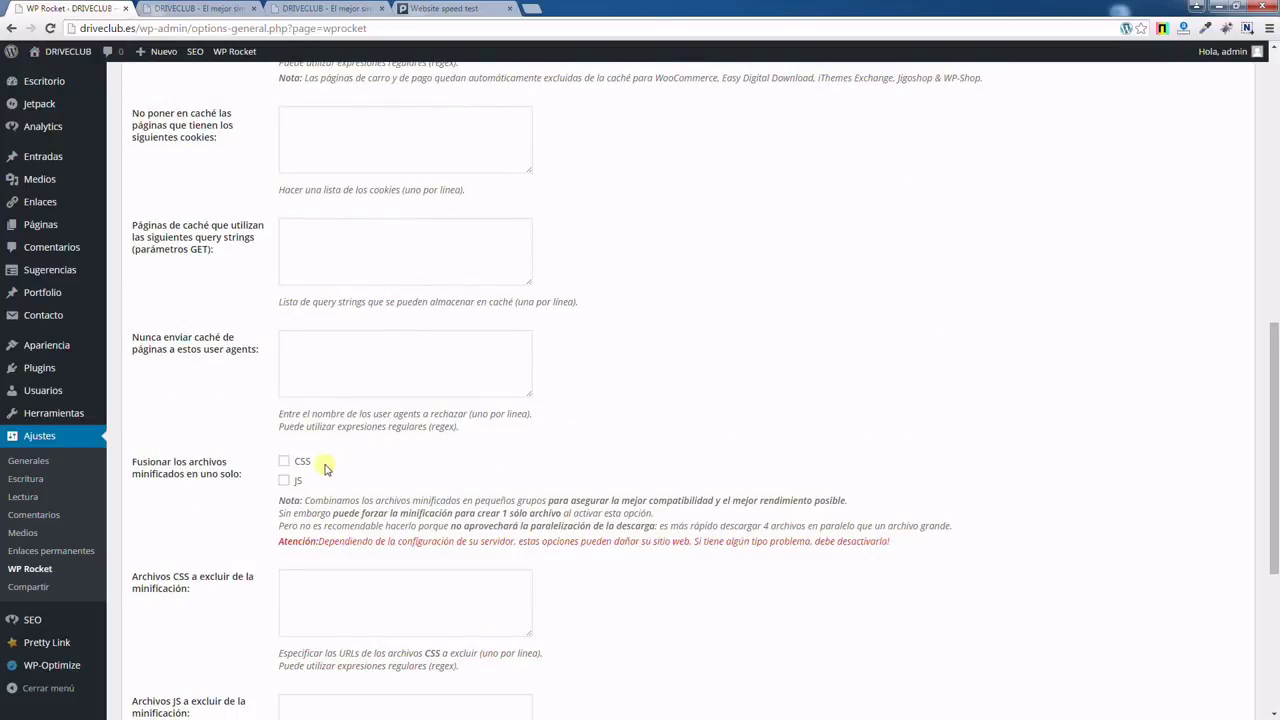
{"action": "scroll", "coordinate": [324, 469], "scroll_direction": "down", "scroll_amount": 4}
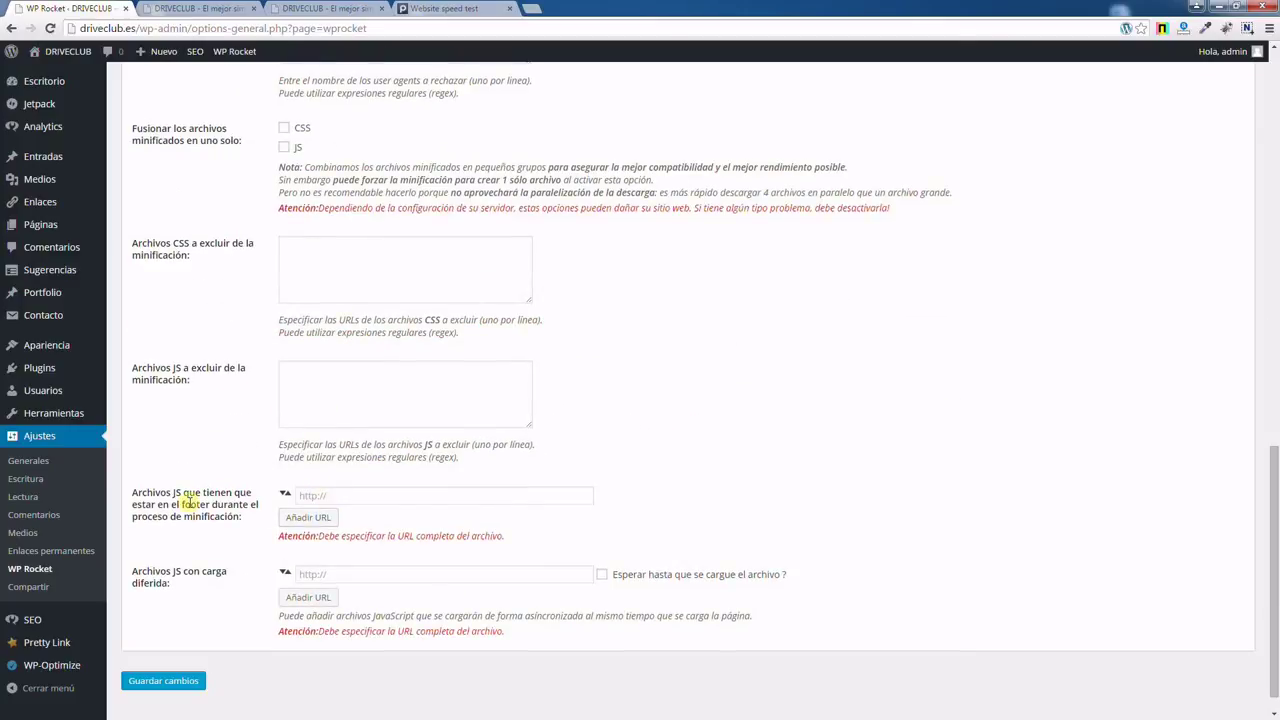
Examine the settings for JS files placed in the footer during minification and for JS files with deferred loading.
{"action": "left_click_drag", "start_coordinate": [160, 505], "coordinate": [218, 488]}
{"action": "left_click", "coordinate": [218, 488]}
{"action": "left_click", "coordinate": [314, 497]}
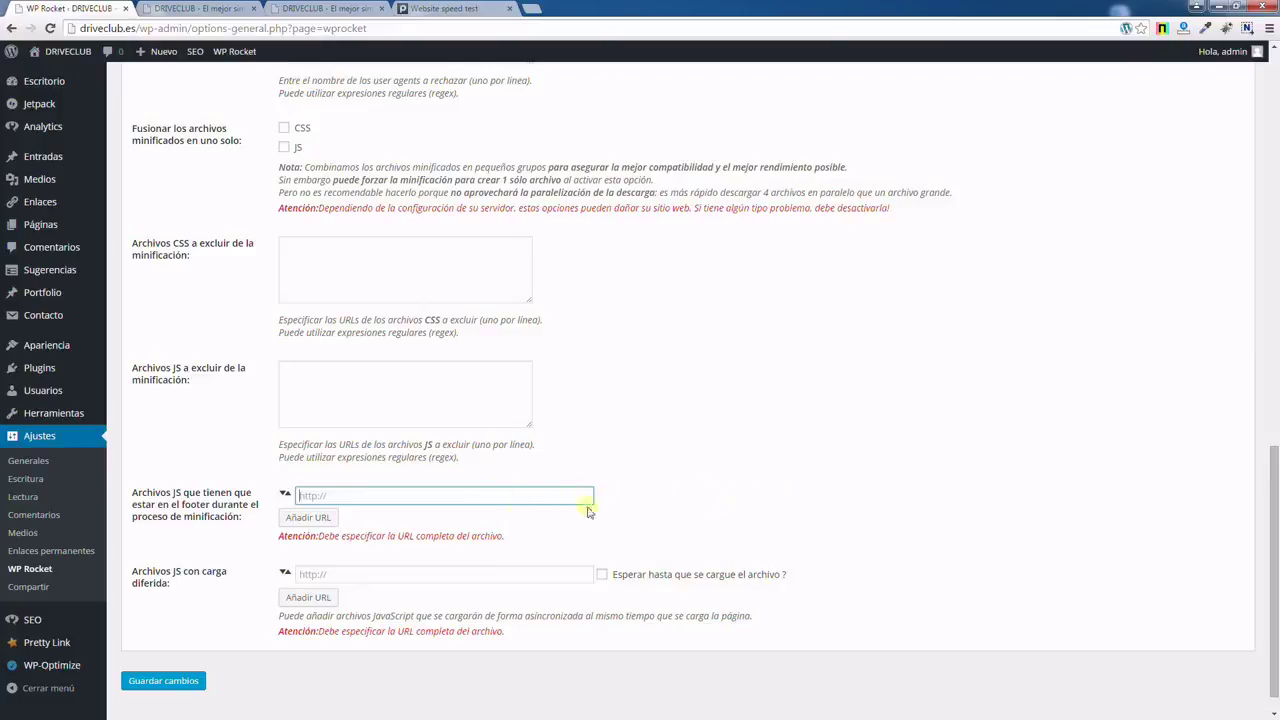
{"action": "left_click", "coordinate": [516, 516]}
{"action": "left_click", "coordinate": [525, 494]}
{"action": "left_click", "coordinate": [603, 574]}
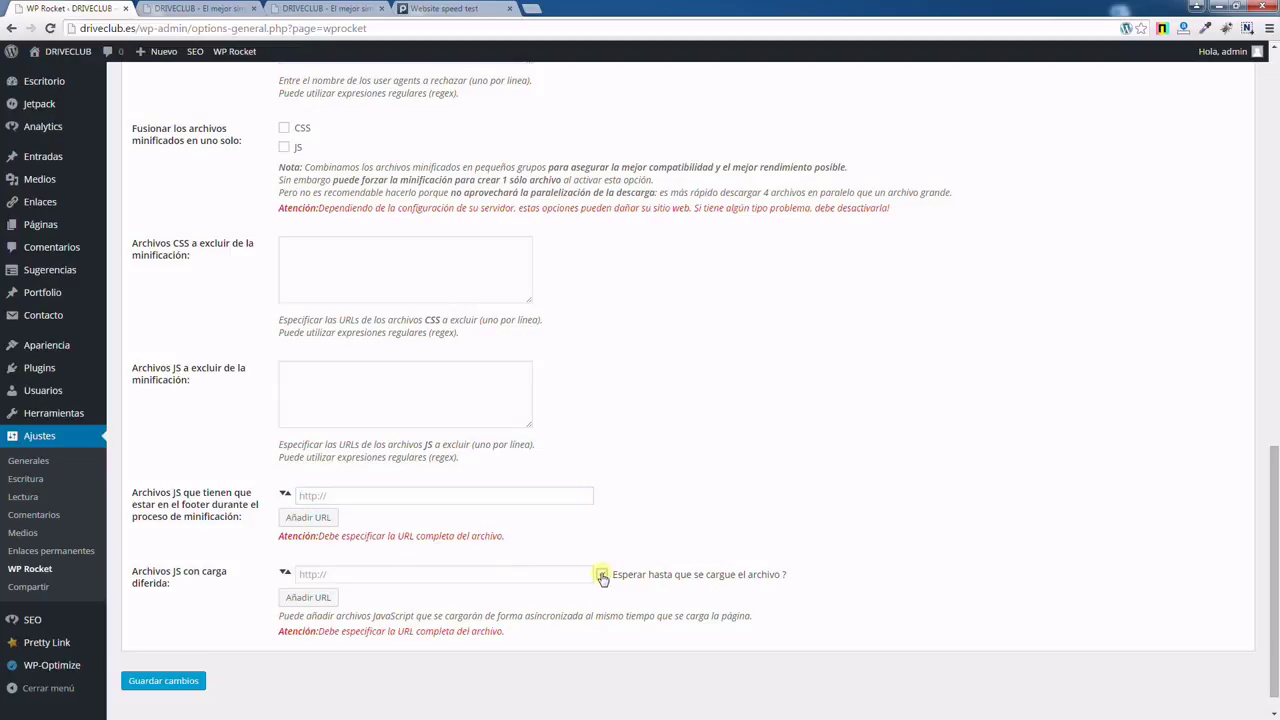
{"action": "left_click", "coordinate": [157, 679]}
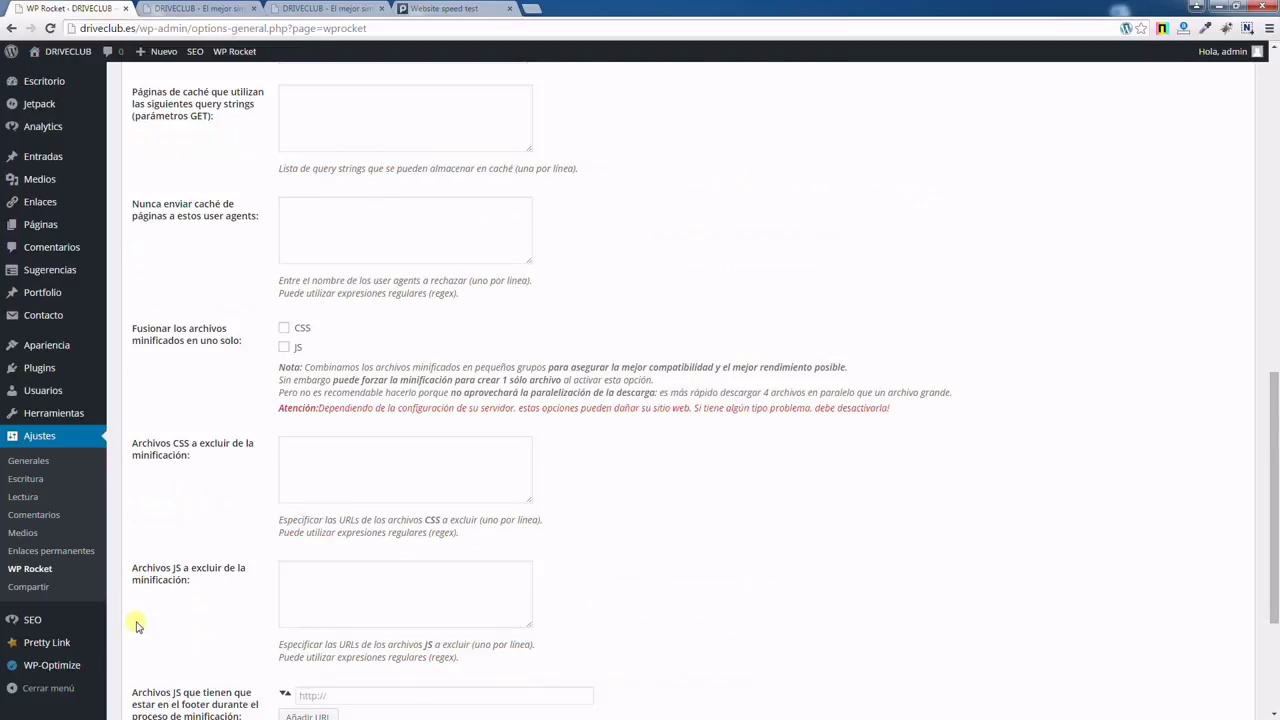
{"action": "scroll", "coordinate": [158, 657], "scroll_direction": "up", "scroll_amount": 5}
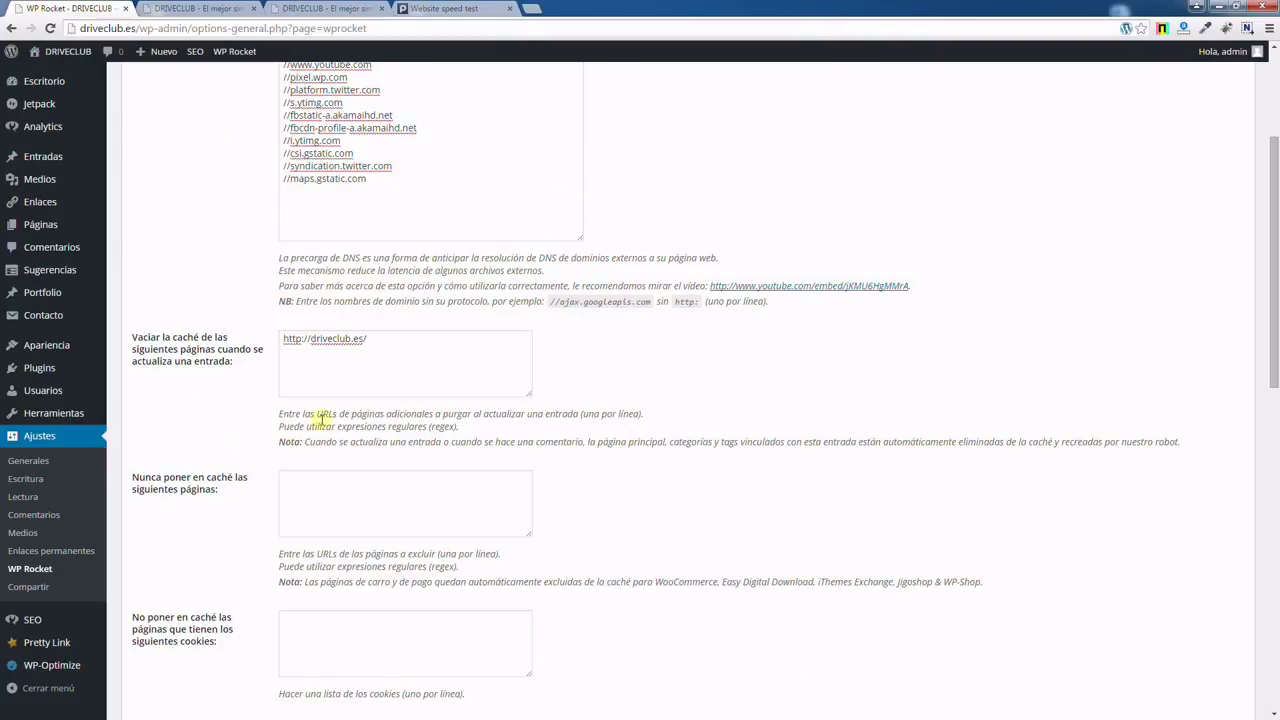
{"action": "left_click_drag", "start_coordinate": [403, 346], "coordinate": [265, 332]}
{"action": "key", "text": "BackSpace"}
{"action": "scroll", "coordinate": [217, 477], "scroll_direction": "down", "scroll_amount": 5}
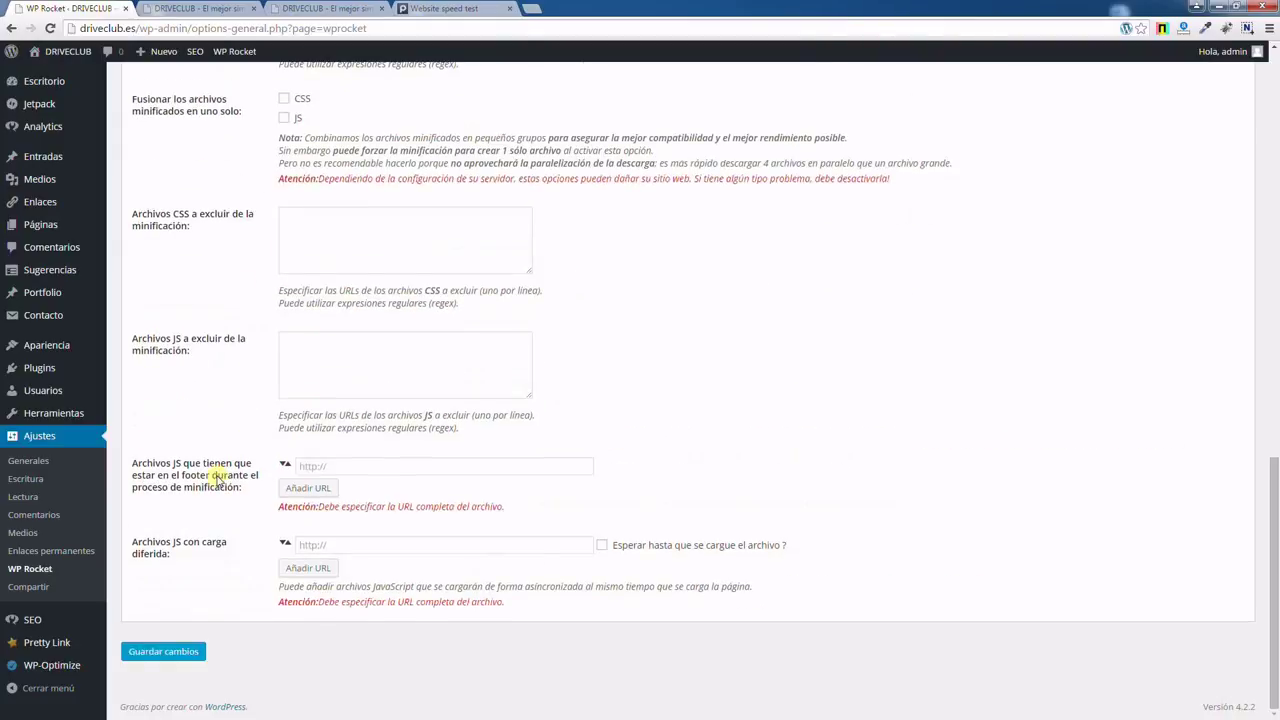
{"action": "left_click", "coordinate": [192, 652]}
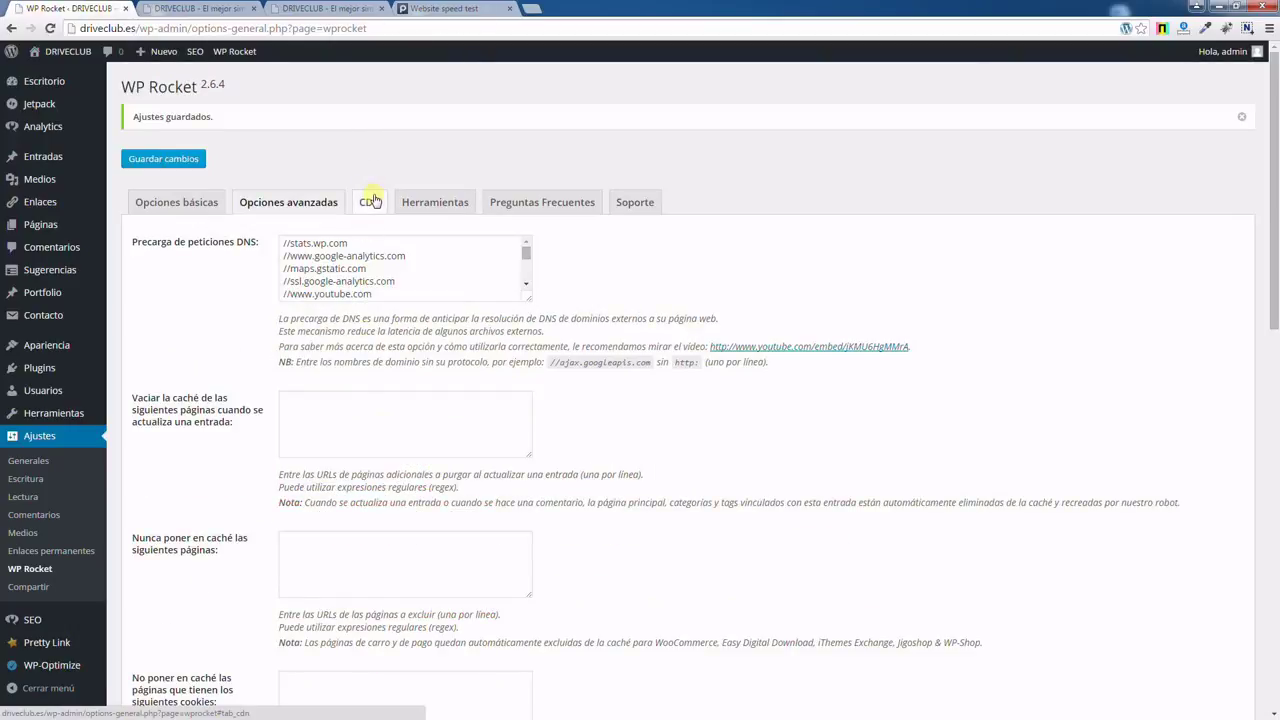
Activate the CloudFlare settings tab in the CDN options and save the changes.
{"action": "left_click", "coordinate": [369, 201]}
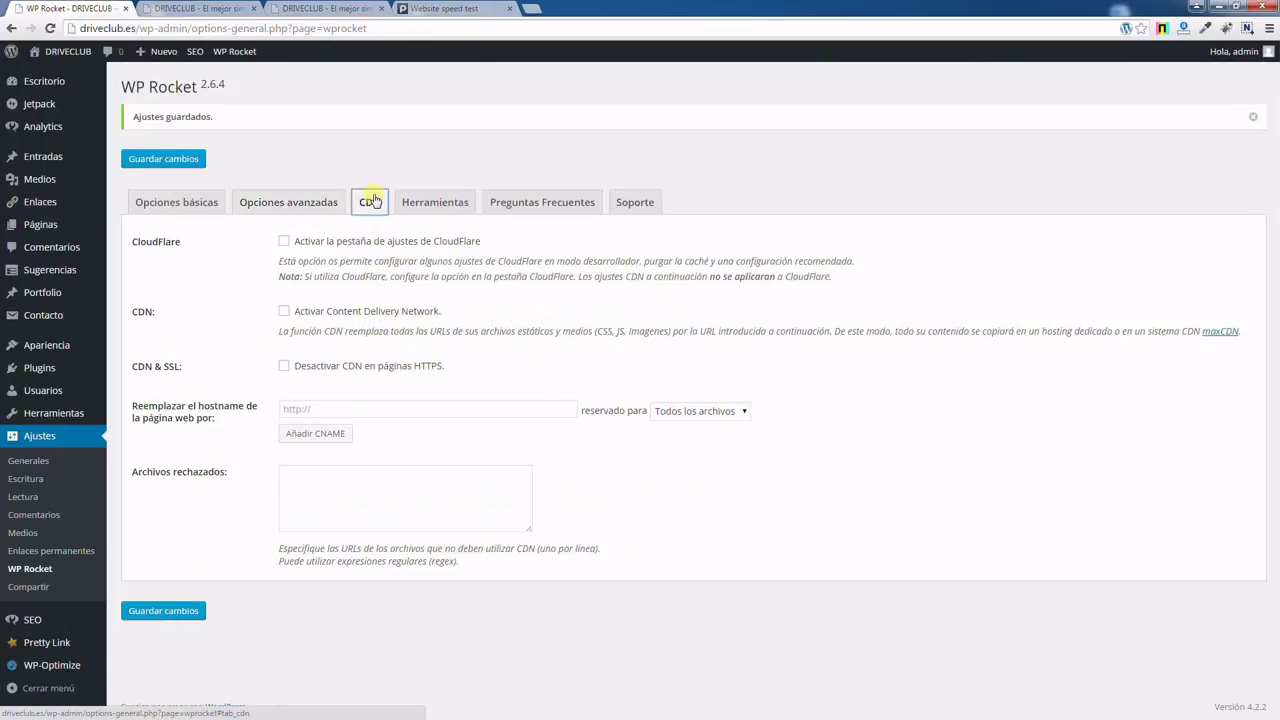
{"action": "left_click_drag", "start_coordinate": [148, 241], "coordinate": [278, 245]}
{"action": "left_click", "coordinate": [284, 241]}
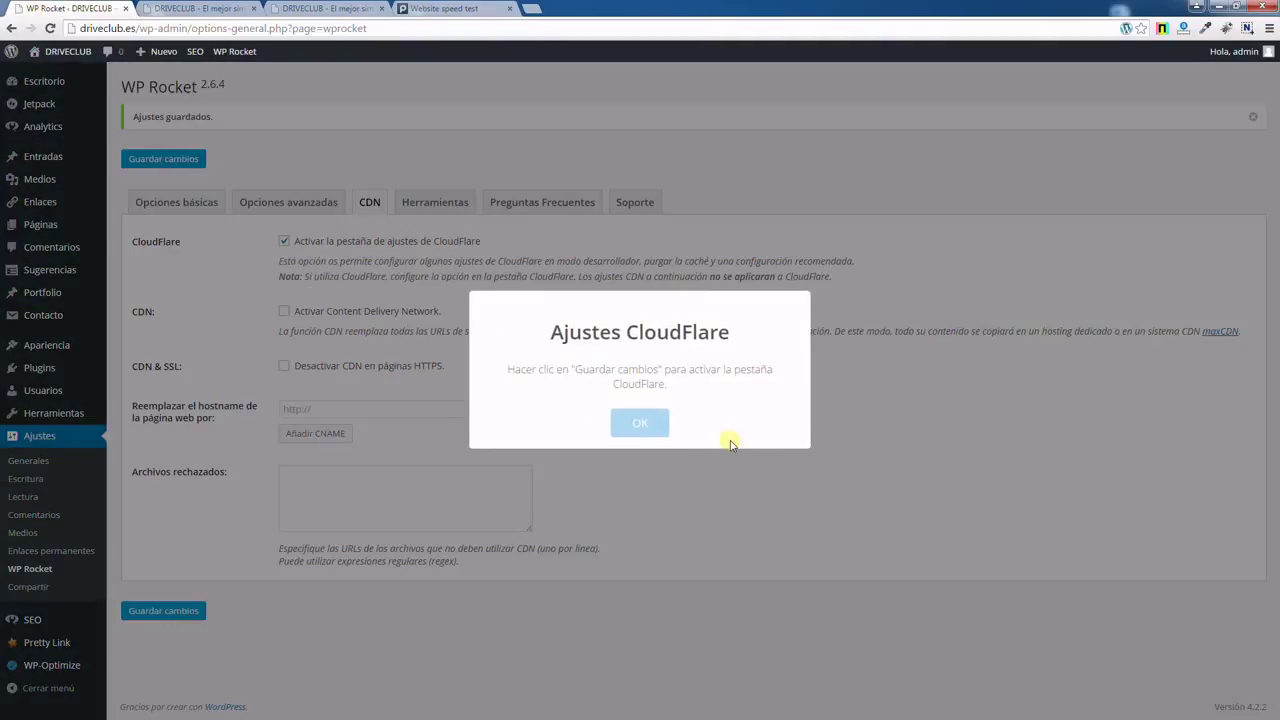
{"action": "left_click", "coordinate": [656, 423]}
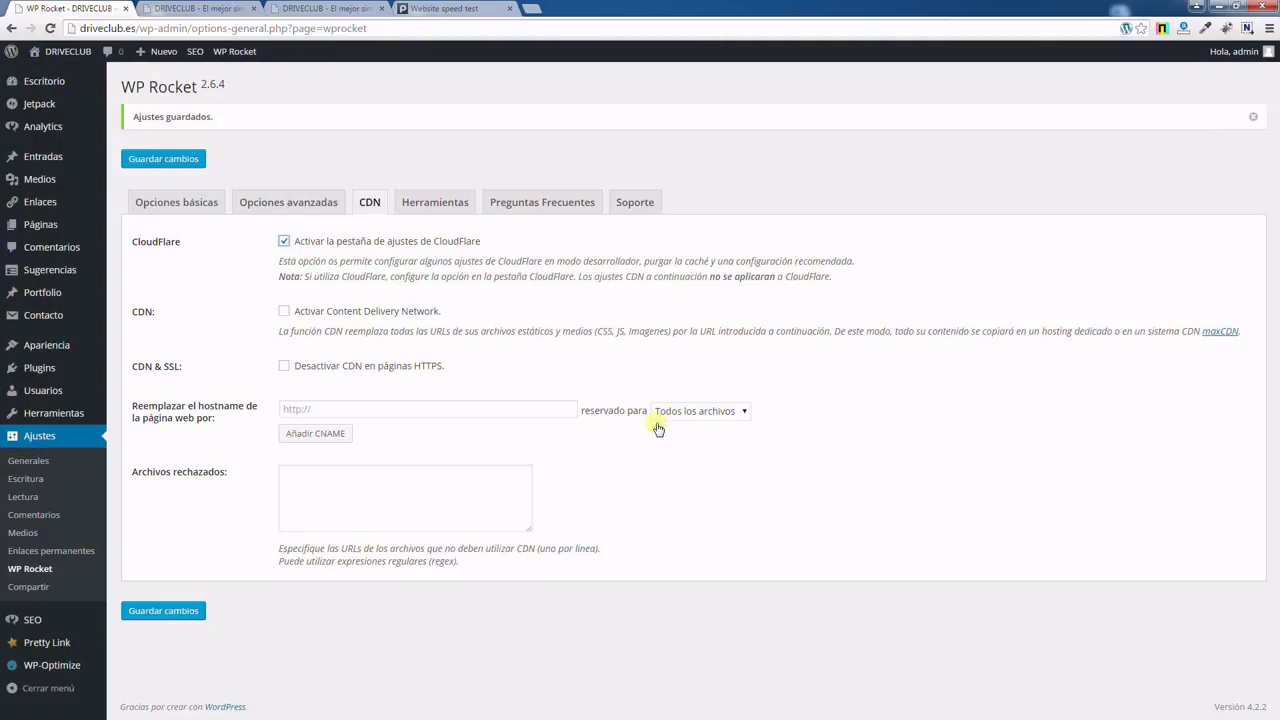
{"action": "left_click", "coordinate": [172, 608]}
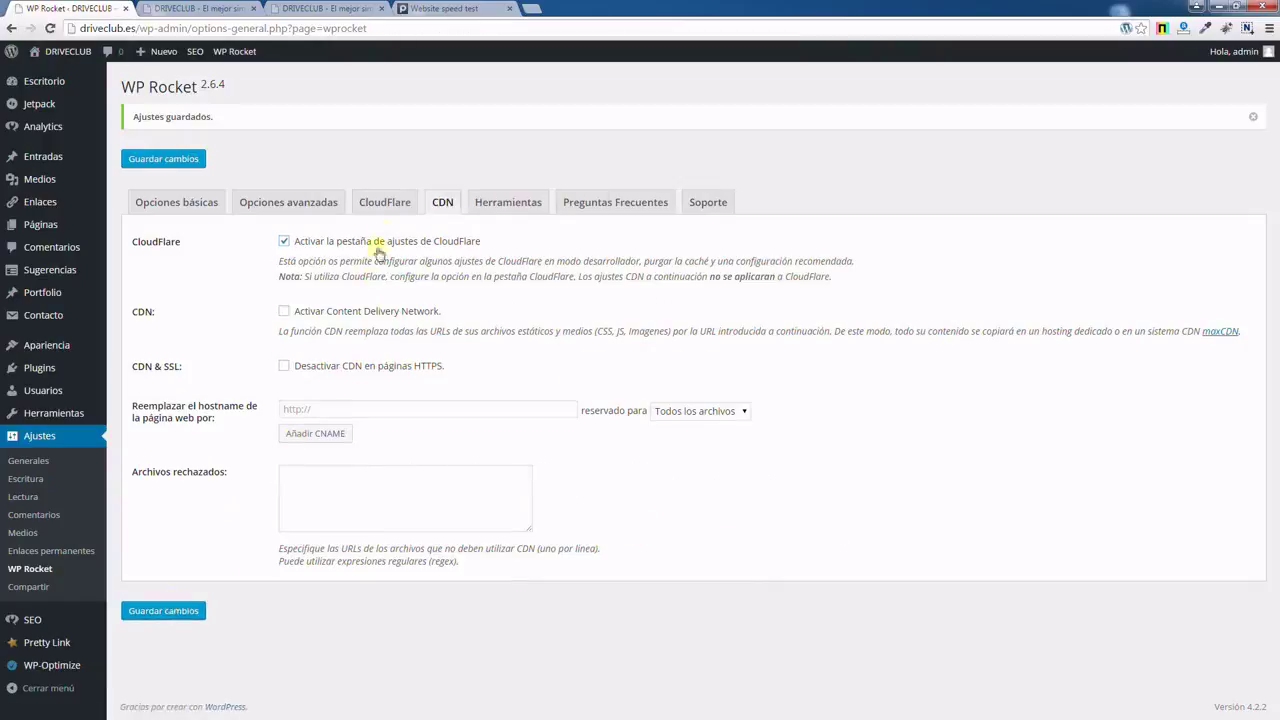
Examine the CloudFlare settings for account e-mail, API key, domain, development mode and automatic optimized settings.
{"action": "left_click", "coordinate": [386, 208]}
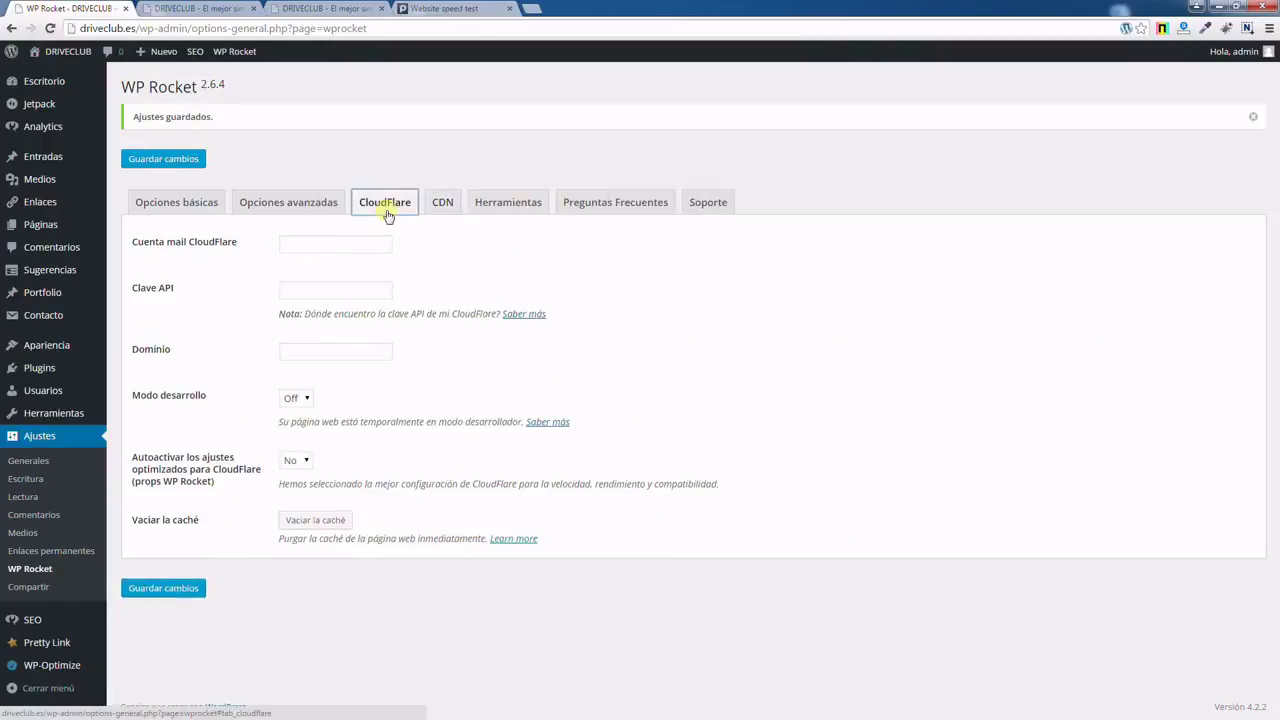
{"action": "left_click", "coordinate": [306, 247]}
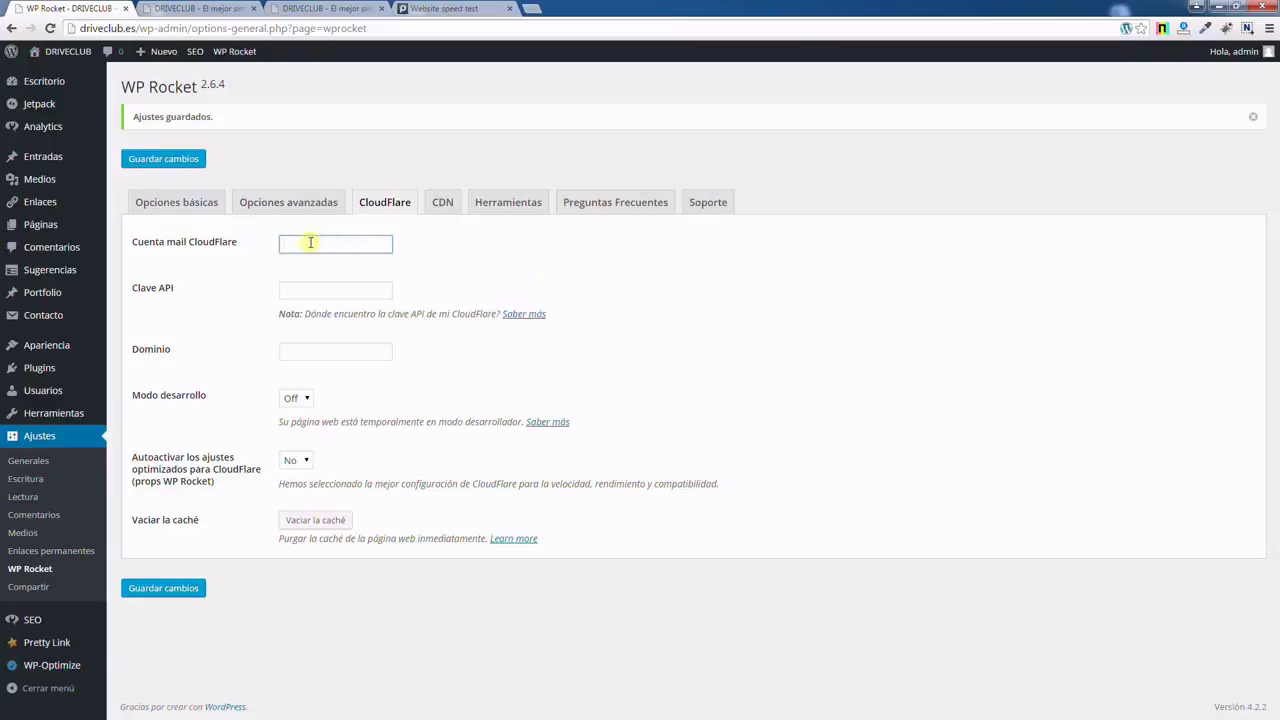
{"action": "left_click", "coordinate": [323, 304]}
{"action": "left_click", "coordinate": [326, 356]}
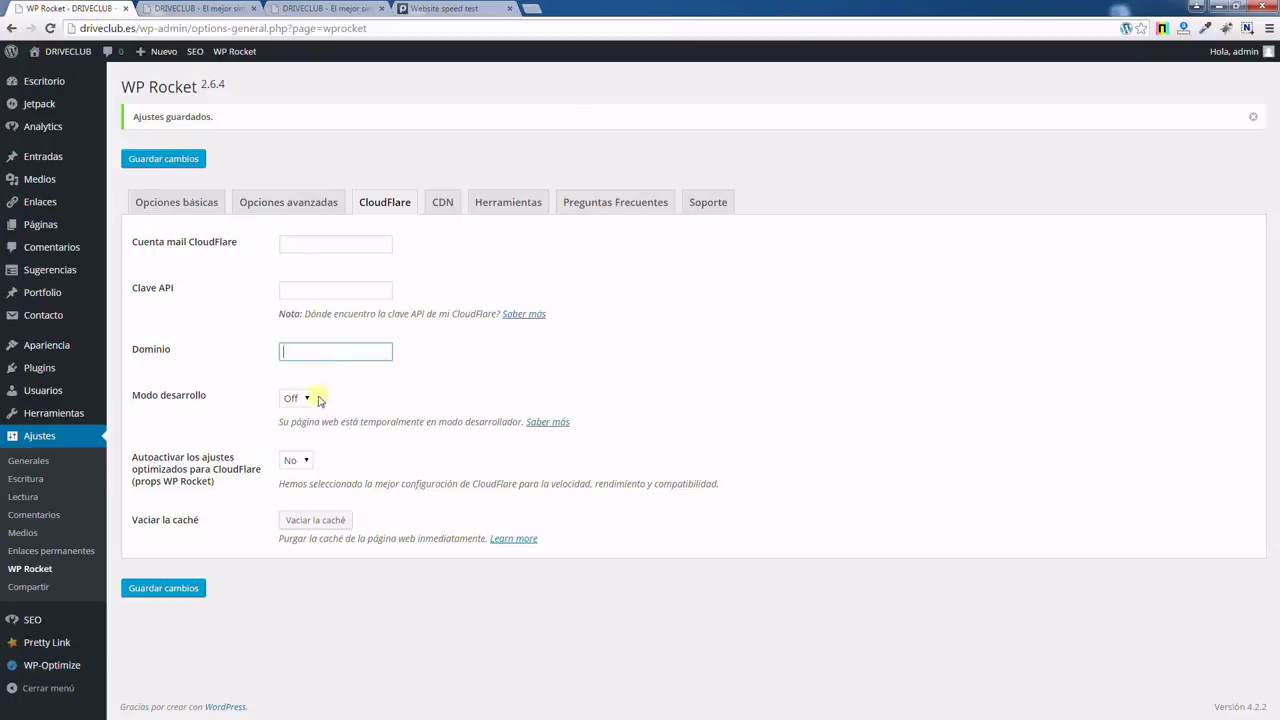
{"action": "left_click", "coordinate": [300, 400]}
{"action": "left_click", "coordinate": [300, 418]}
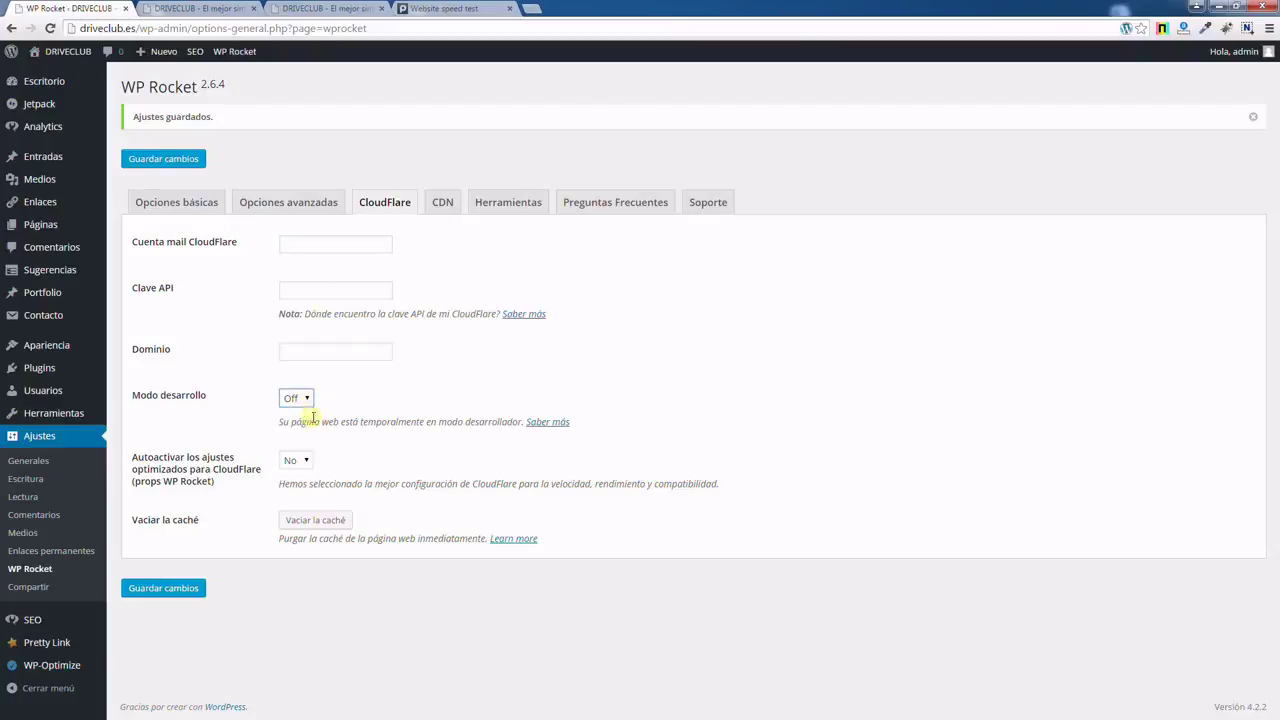
{"action": "left_click", "coordinate": [297, 463]}
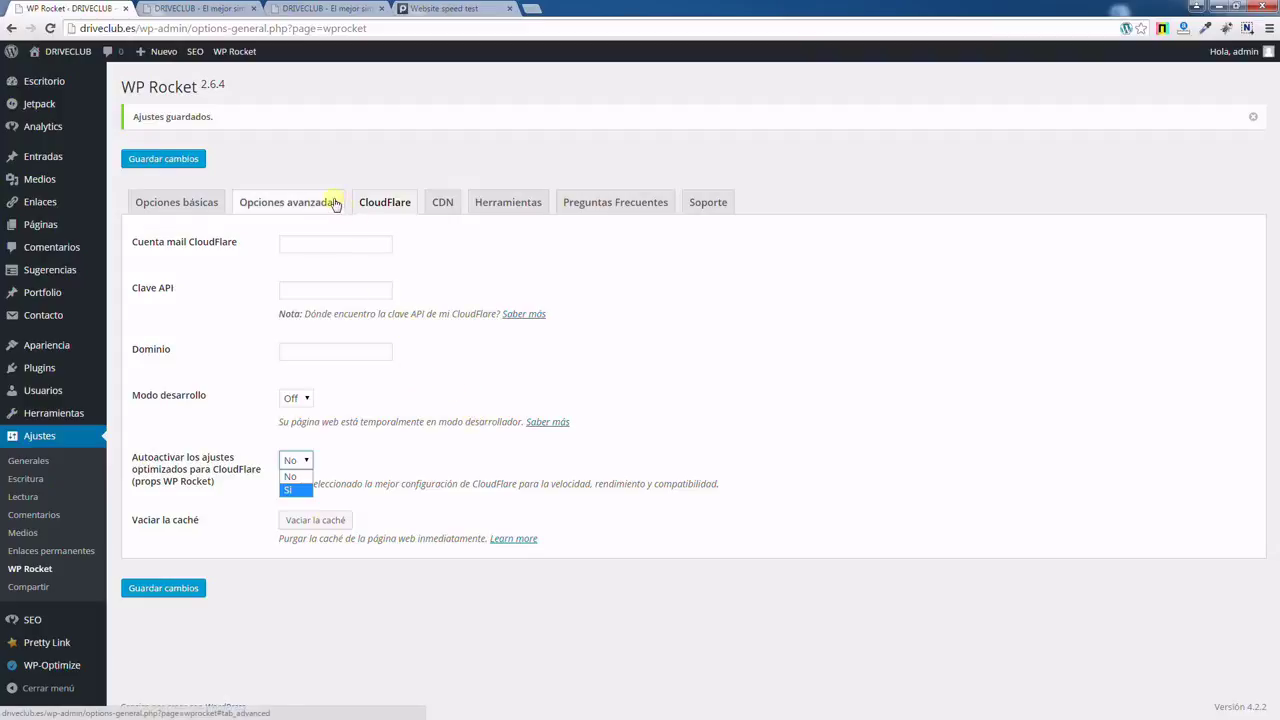
Check the site's Netcraft report, and deactivate the CloudFlare settings tab in the CDN options, saving the changes.
{"action": "left_click", "coordinate": [443, 204]}
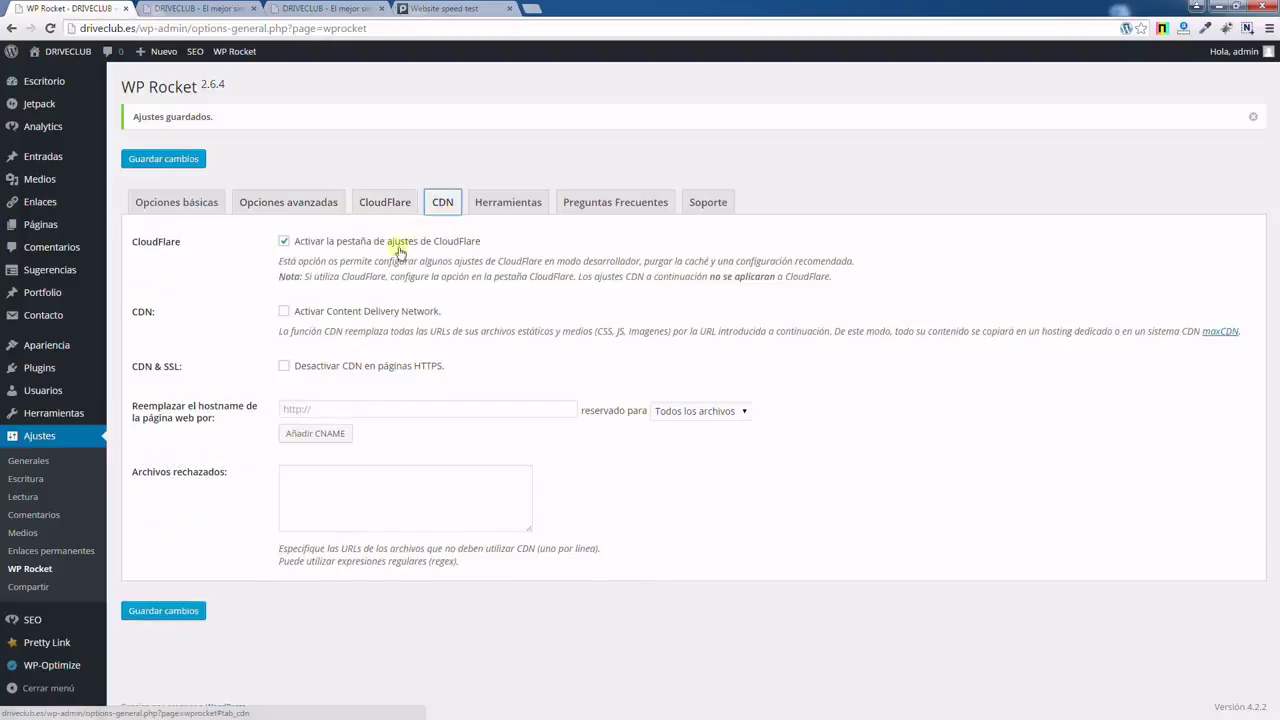
{"action": "left_click", "coordinate": [1162, 29]}
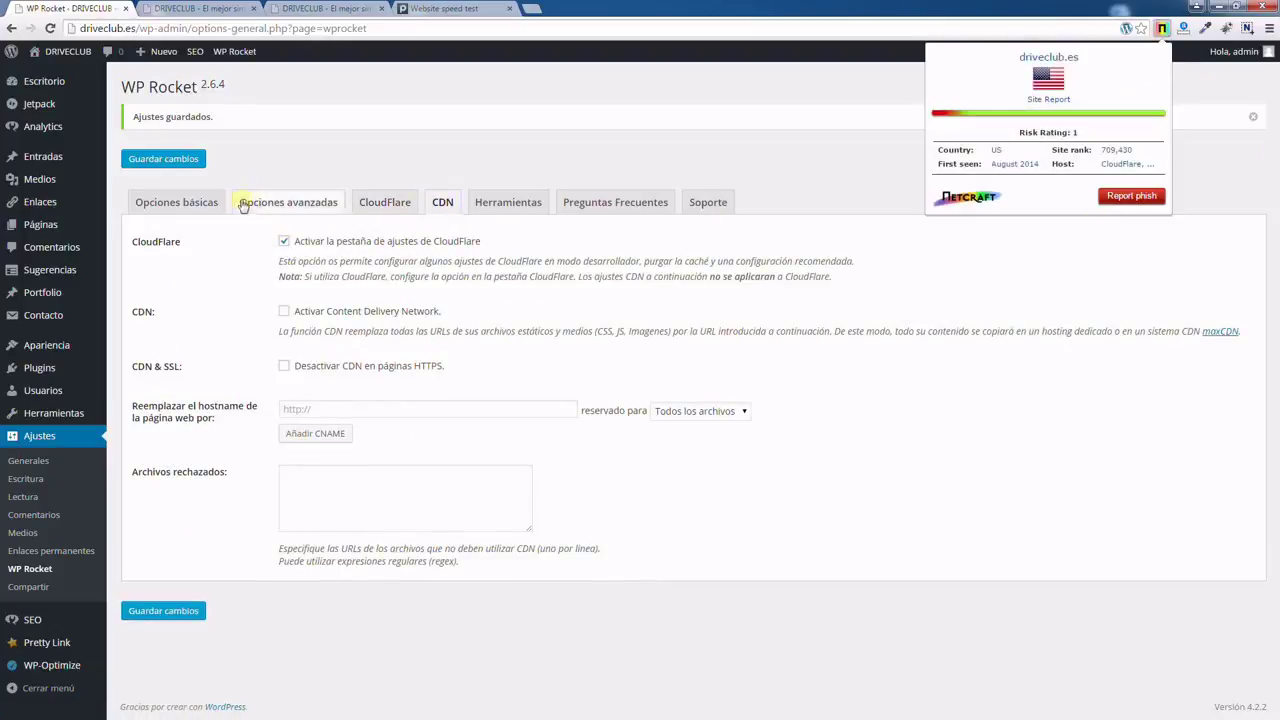
{"action": "left_click", "coordinate": [404, 210]}
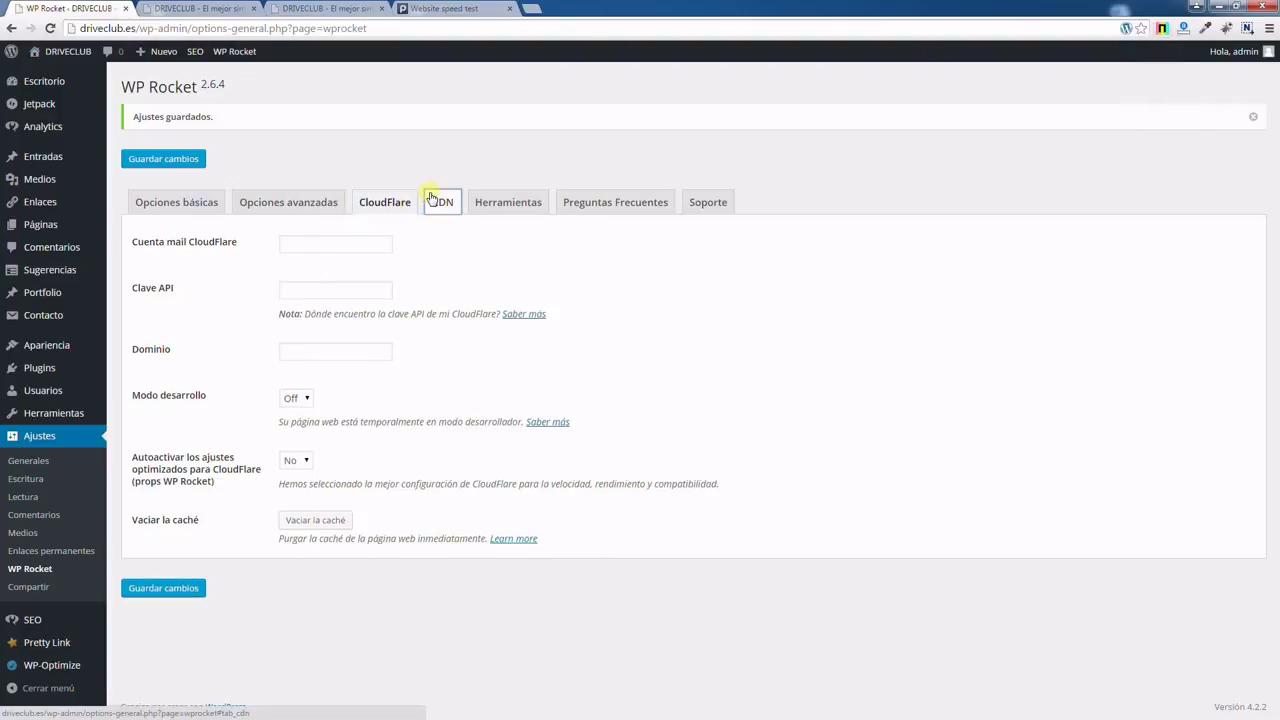
{"action": "left_click", "coordinate": [432, 200]}
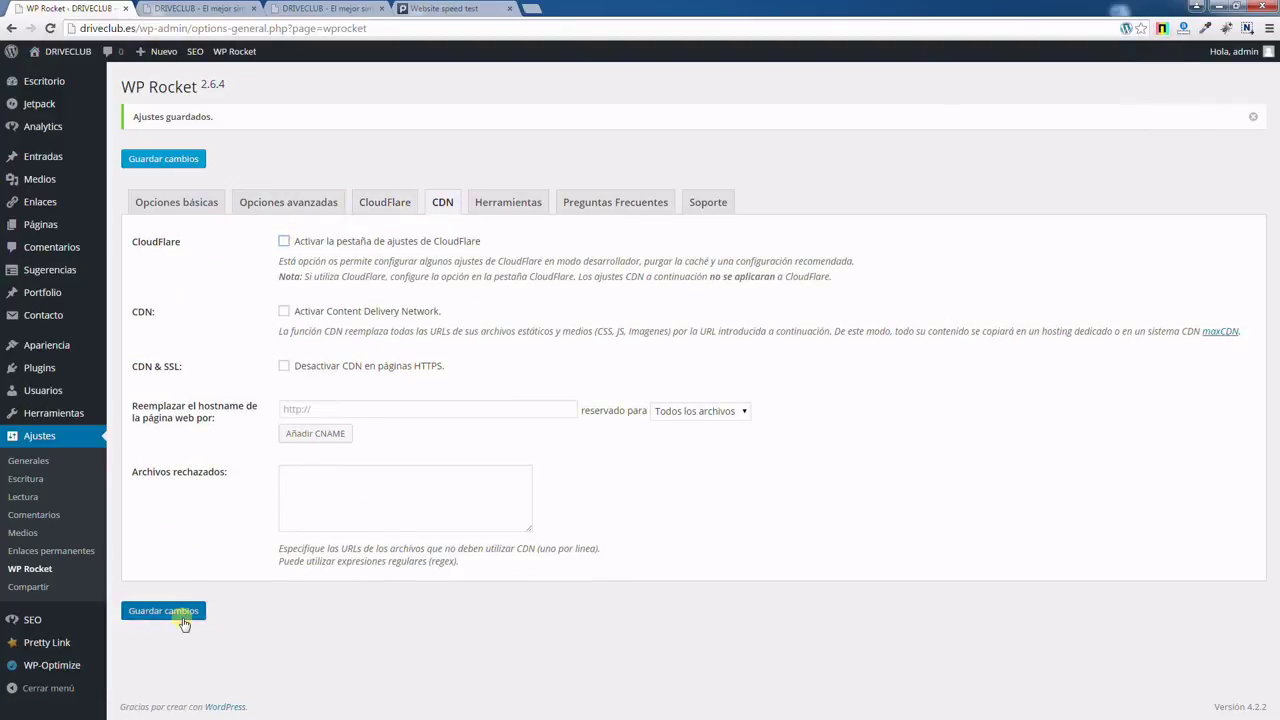
{"action": "left_click", "coordinate": [184, 621]}
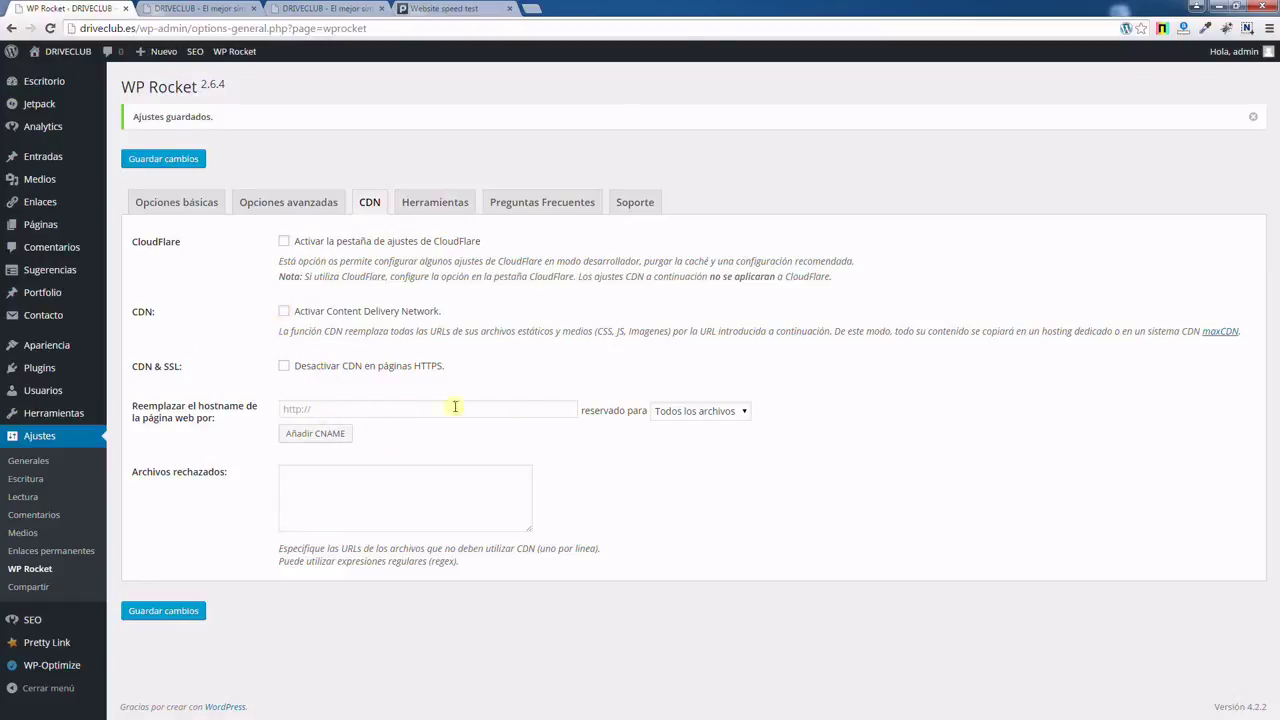
Examine the CDN hostname replacement field and the file types it can be reserved for.
{"action": "left_click", "coordinate": [670, 414]}
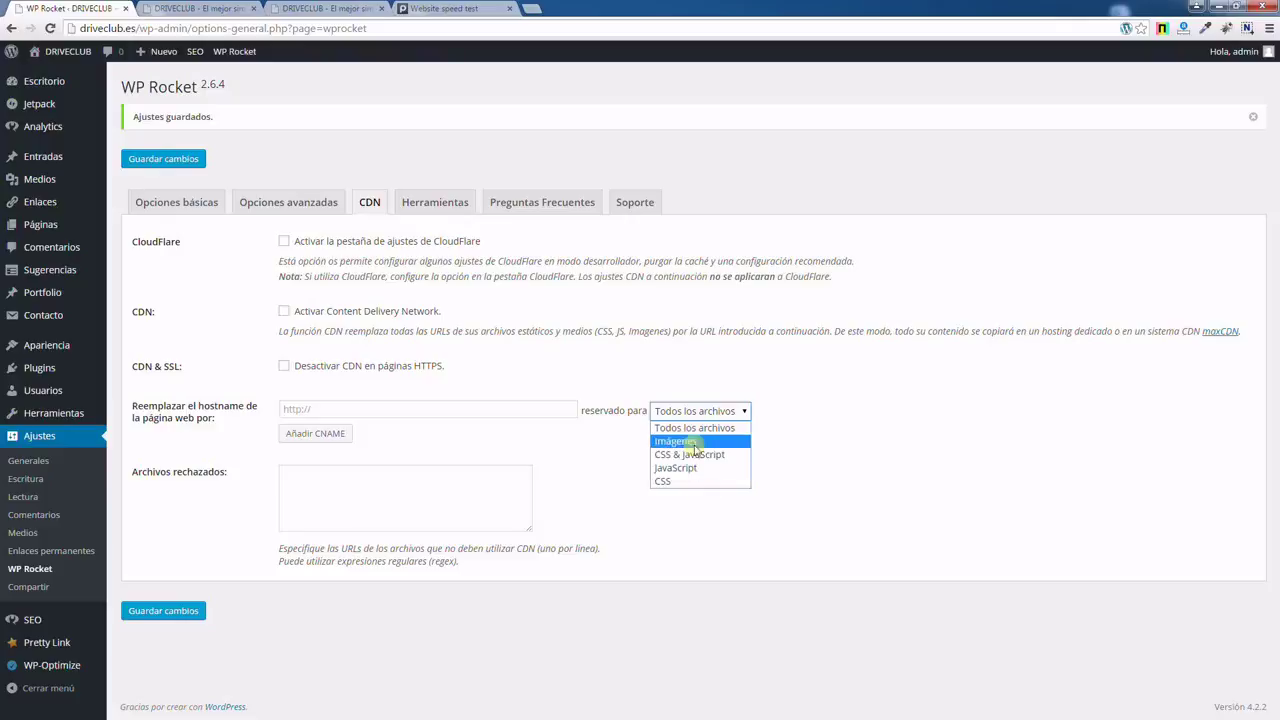
{"action": "left_click", "coordinate": [400, 406]}
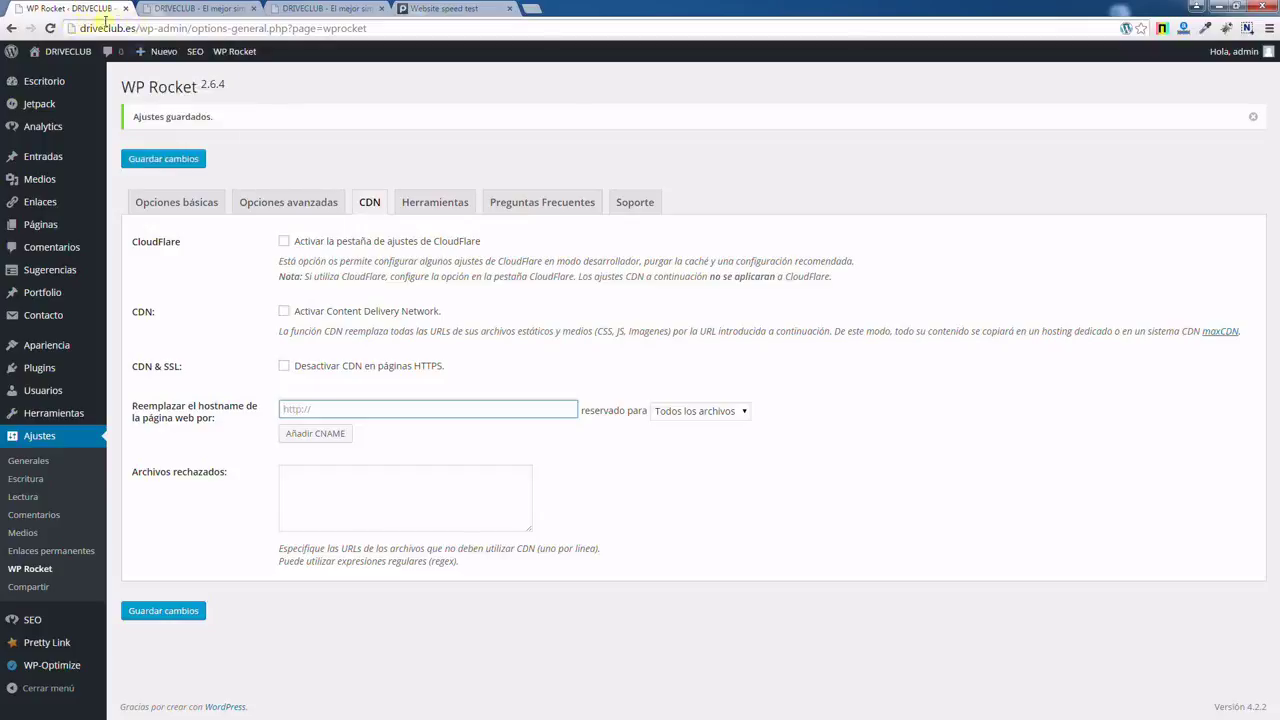
Review the CDN file type choices and WP Rocket's tools, support, frequently asked questions and basic options.
{"action": "left_click", "coordinate": [729, 412]}
{"action": "left_click", "coordinate": [536, 346]}
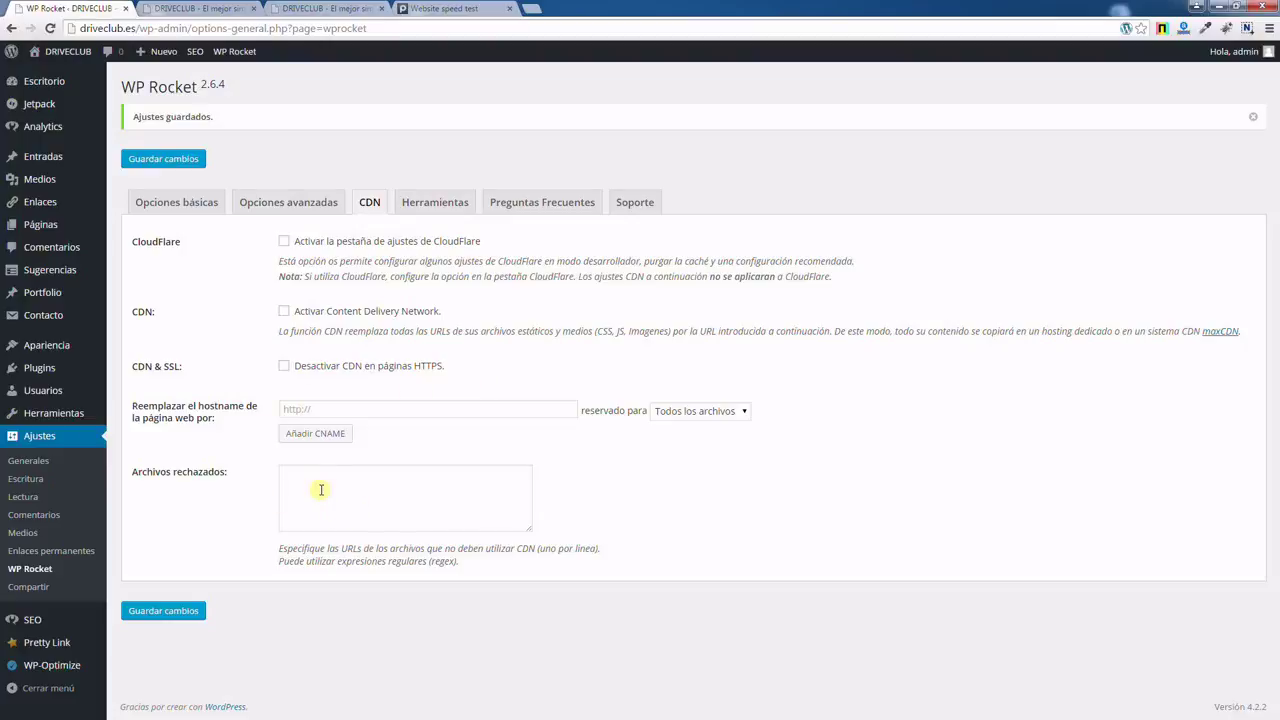
{"action": "left_click", "coordinate": [424, 210]}
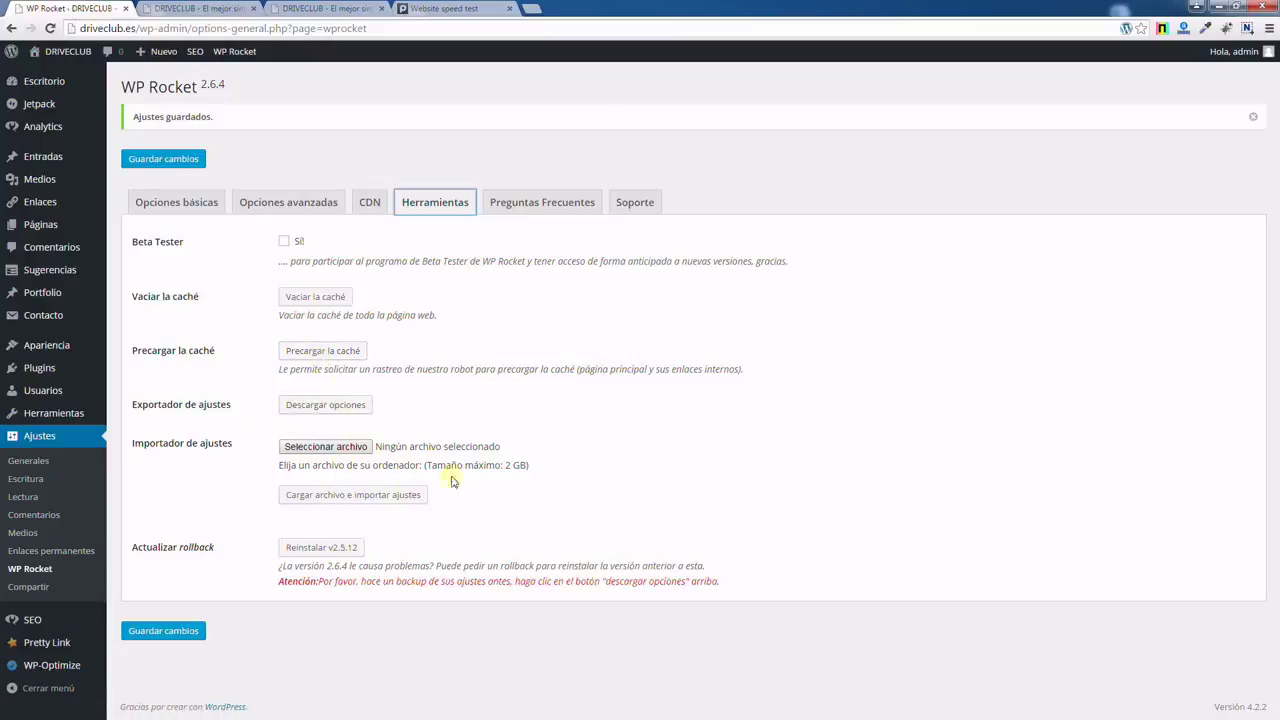
{"action": "left_click", "coordinate": [558, 205]}
{"action": "left_click", "coordinate": [625, 205]}
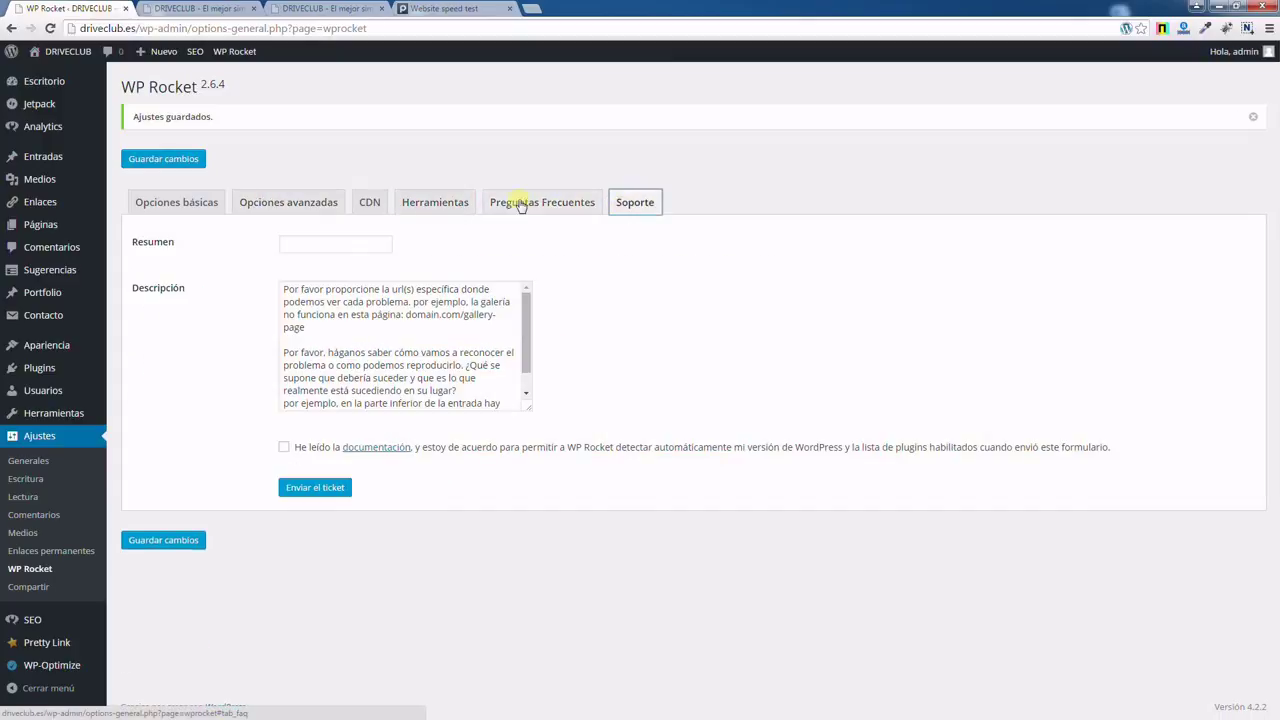
{"action": "left_click", "coordinate": [514, 205]}
{"action": "left_click", "coordinate": [140, 196]}
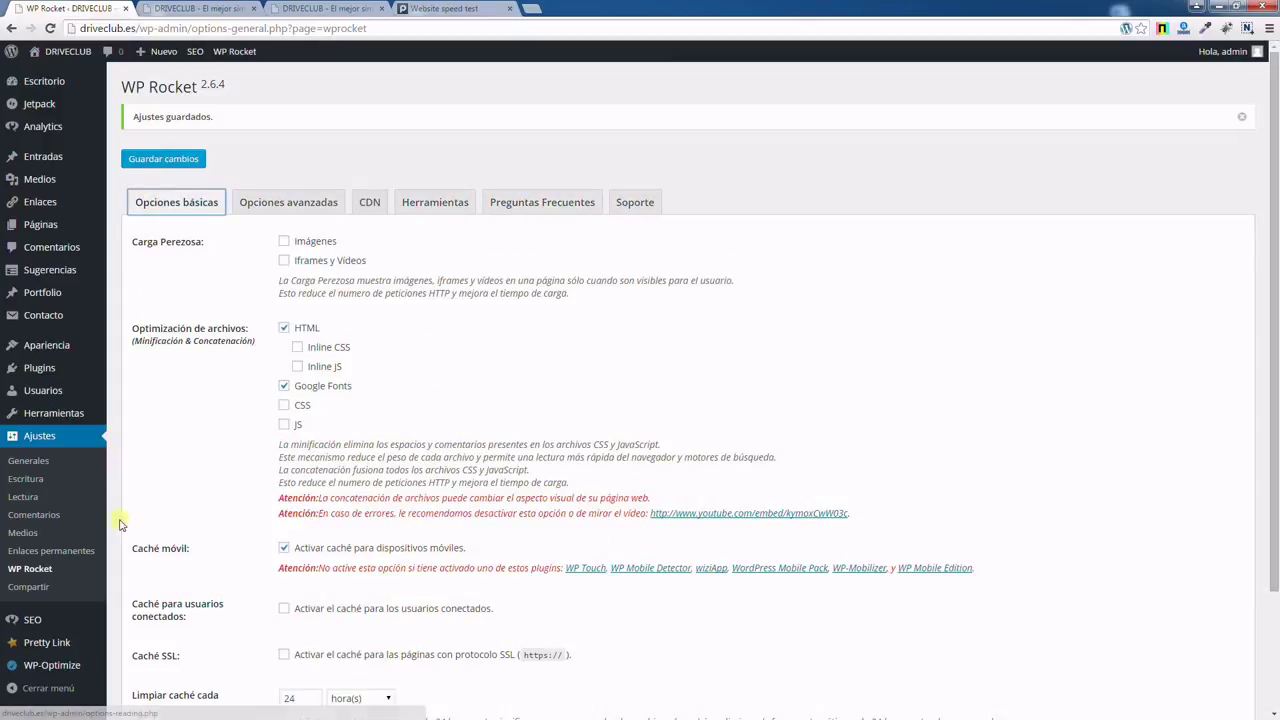
{"action": "scroll", "coordinate": [128, 525], "scroll_direction": "down", "scroll_amount": 3}
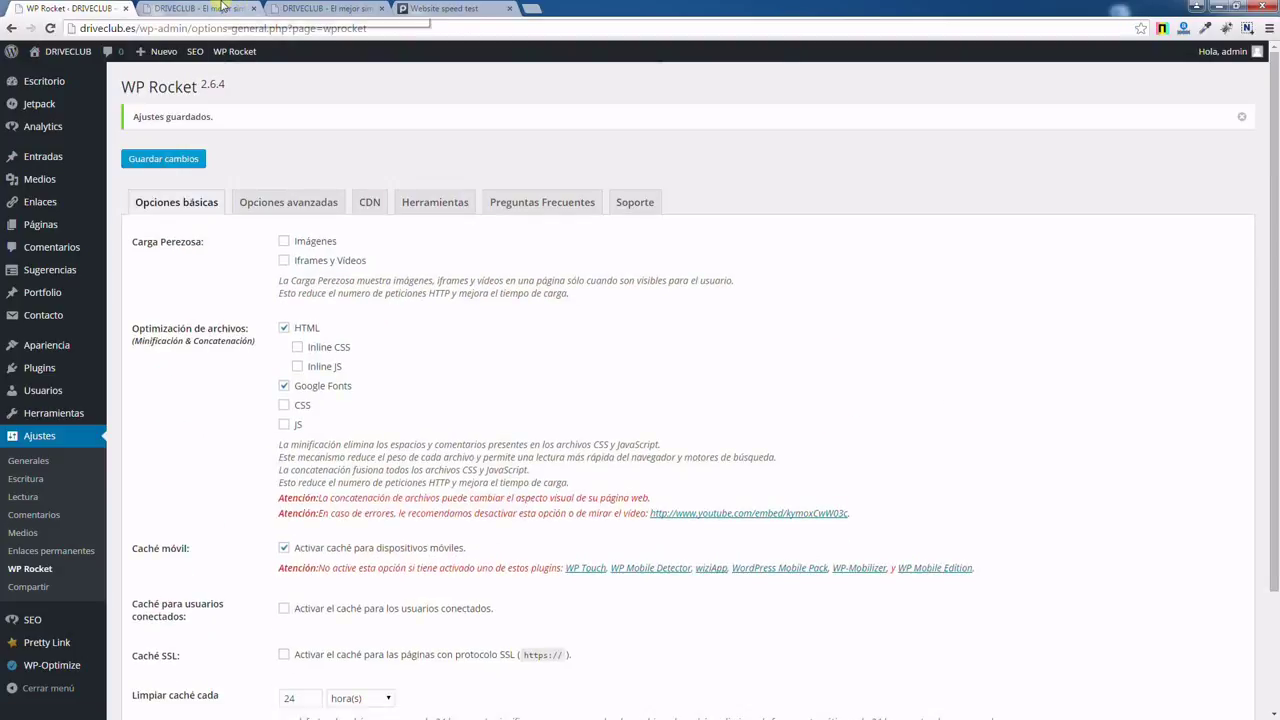
Reload the driveclub.es home page and review the summary of its previous Pingdom speed test.
{"action": "left_click", "coordinate": [200, 8]}
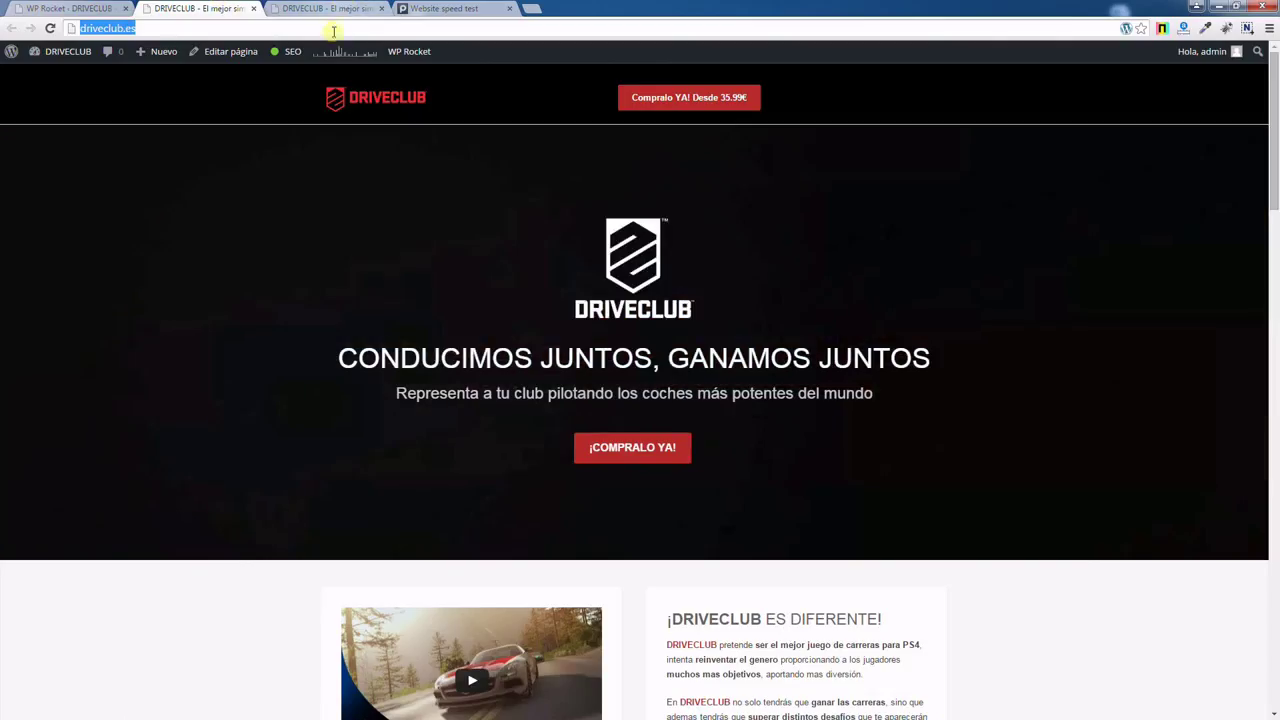
{"action": "key", "text": "Return"}
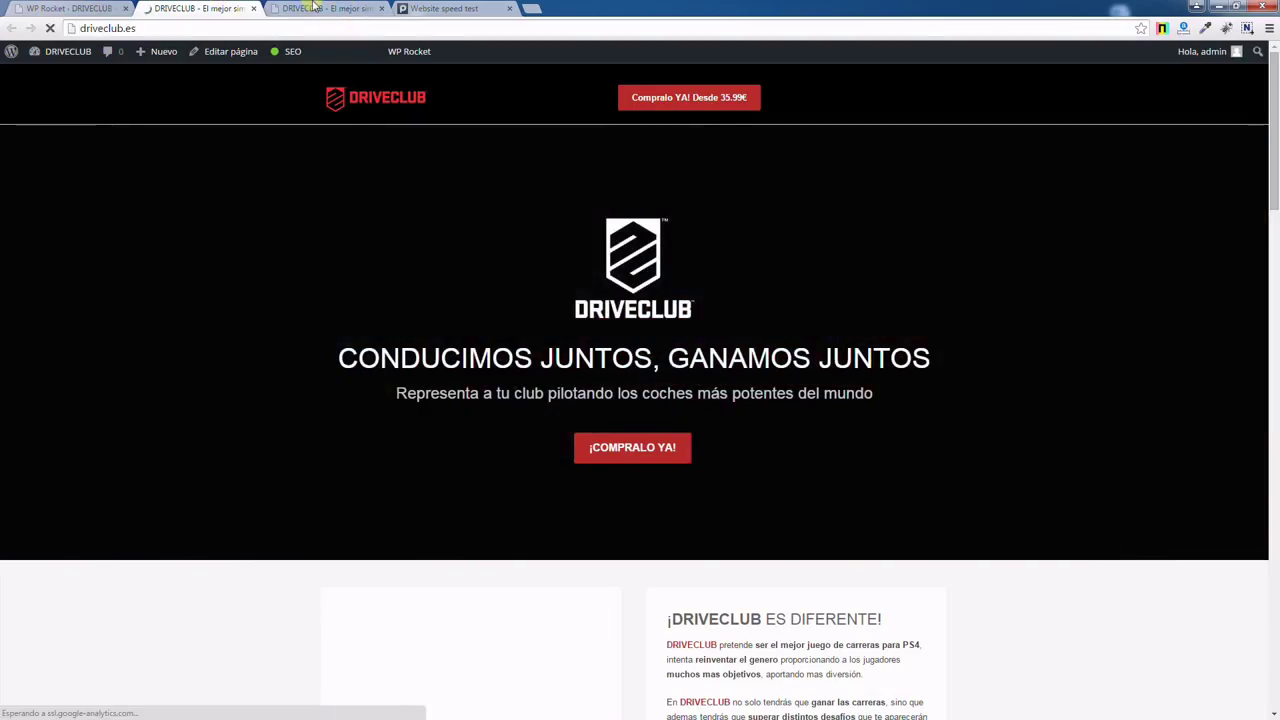
{"action": "left_click", "coordinate": [318, 8]}
{"action": "left_click", "coordinate": [433, 8]}
{"action": "scroll", "coordinate": [800, 300], "scroll_direction": "up", "scroll_amount": 10}
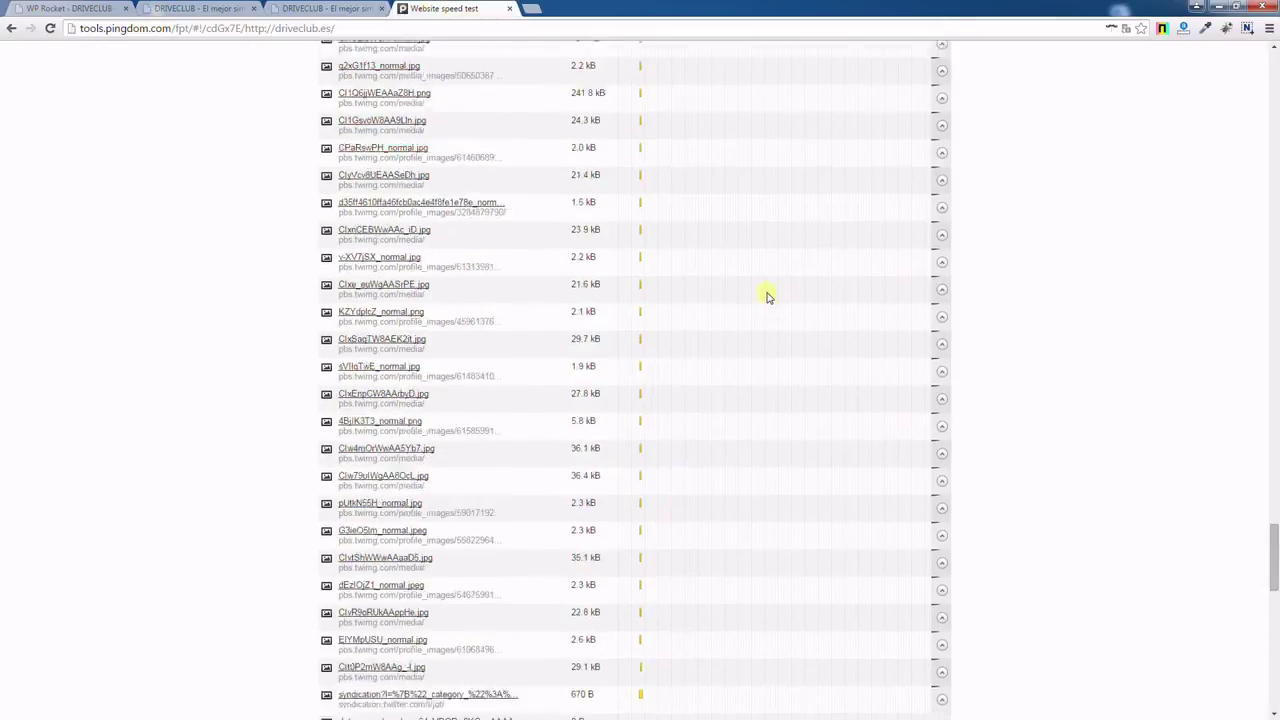
{"action": "left_click_drag", "start_coordinate": [1274, 478], "coordinate": [1275, 78]}
{"action": "left_click", "coordinate": [633, 265]}
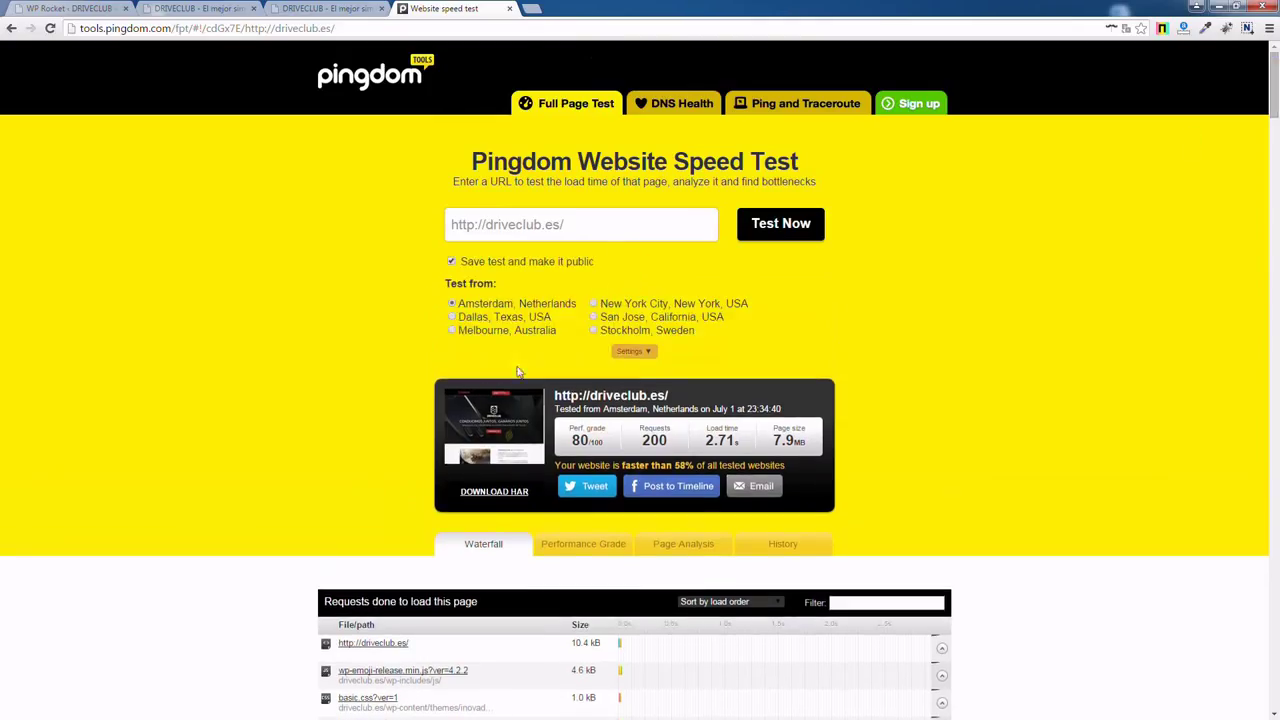
{"action": "left_click", "coordinate": [368, 6]}
{"action": "scroll", "coordinate": [565, 520], "scroll_direction": "up", "scroll_amount": 12}
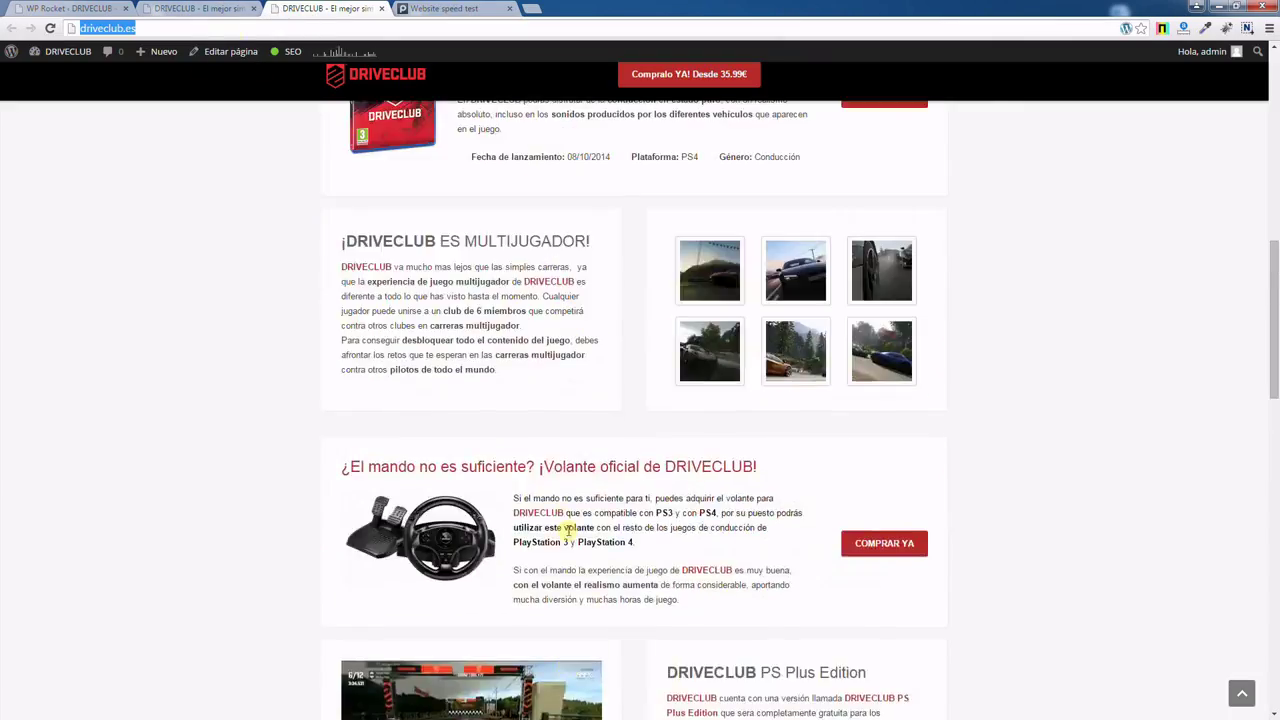
{"action": "scroll", "coordinate": [555, 500], "scroll_direction": "up", "scroll_amount": 2}
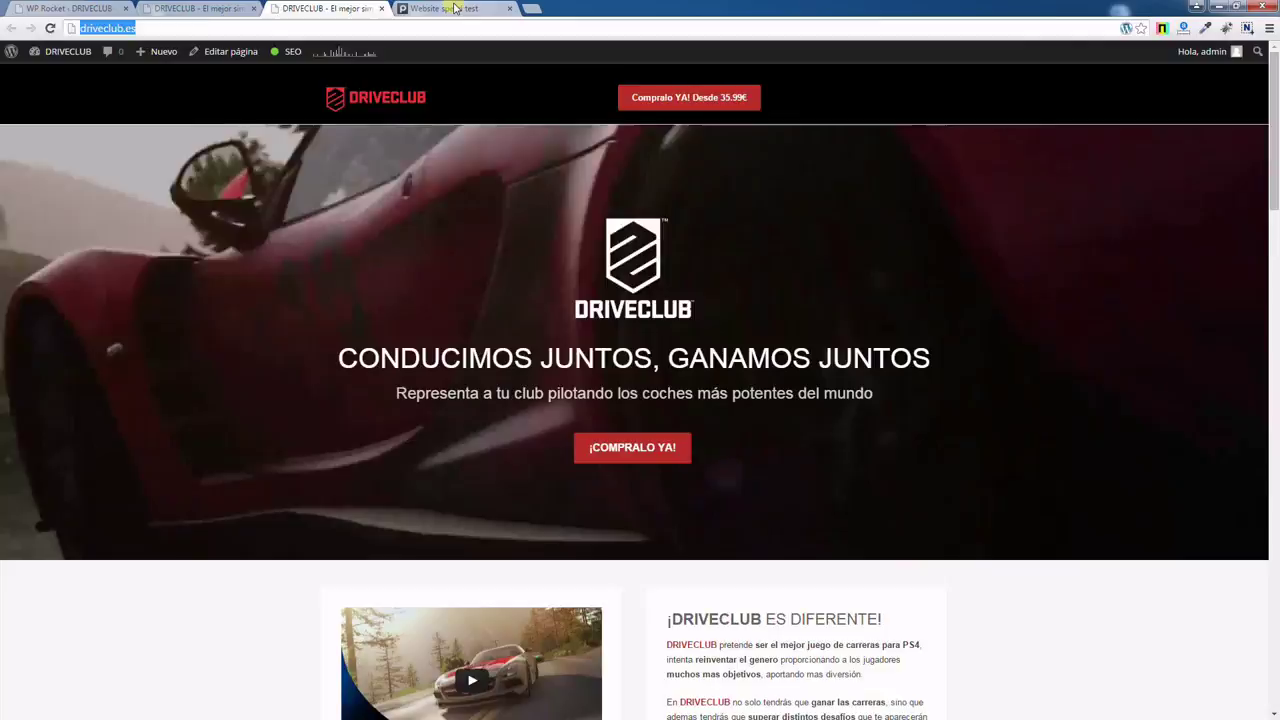
{"action": "left_click", "coordinate": [455, 8]}
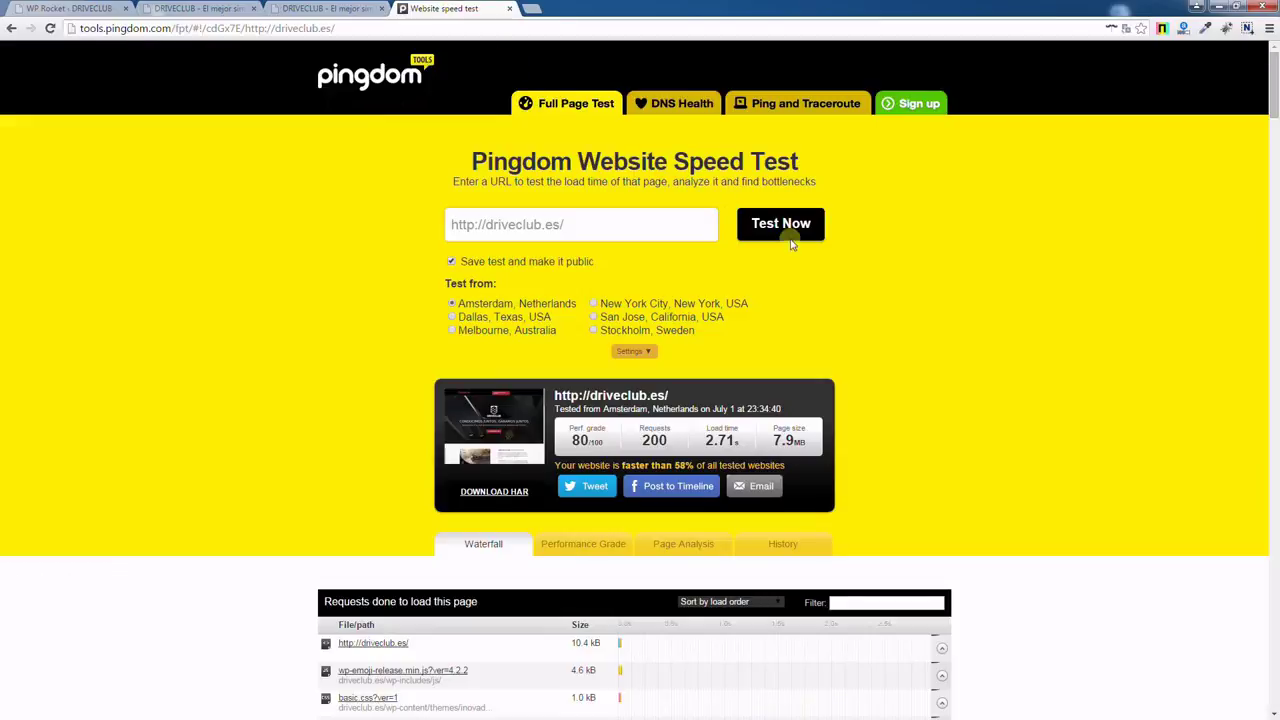
{"action": "left_click", "coordinate": [783, 226]}
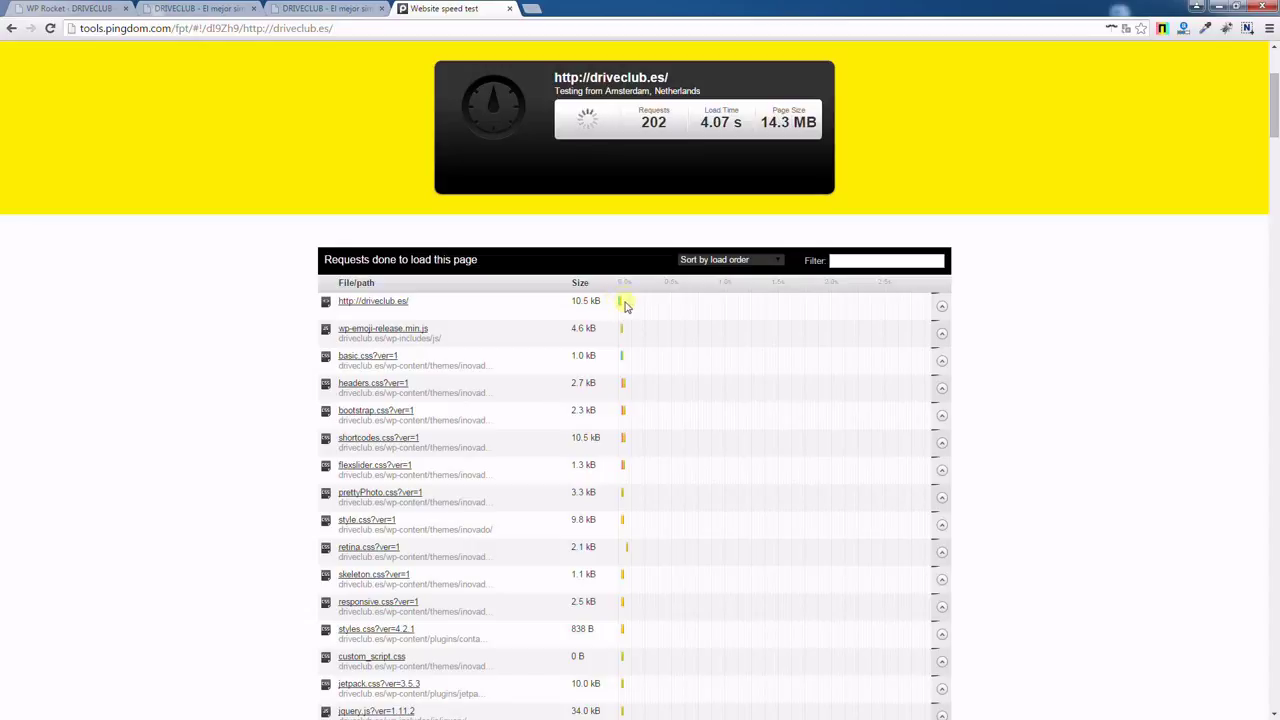
Examine the sizes and load times of the requested files in the new test's waterfall, including the driveclub.webm video.
{"action": "scroll", "coordinate": [646, 510], "scroll_direction": "down", "scroll_amount": 3}
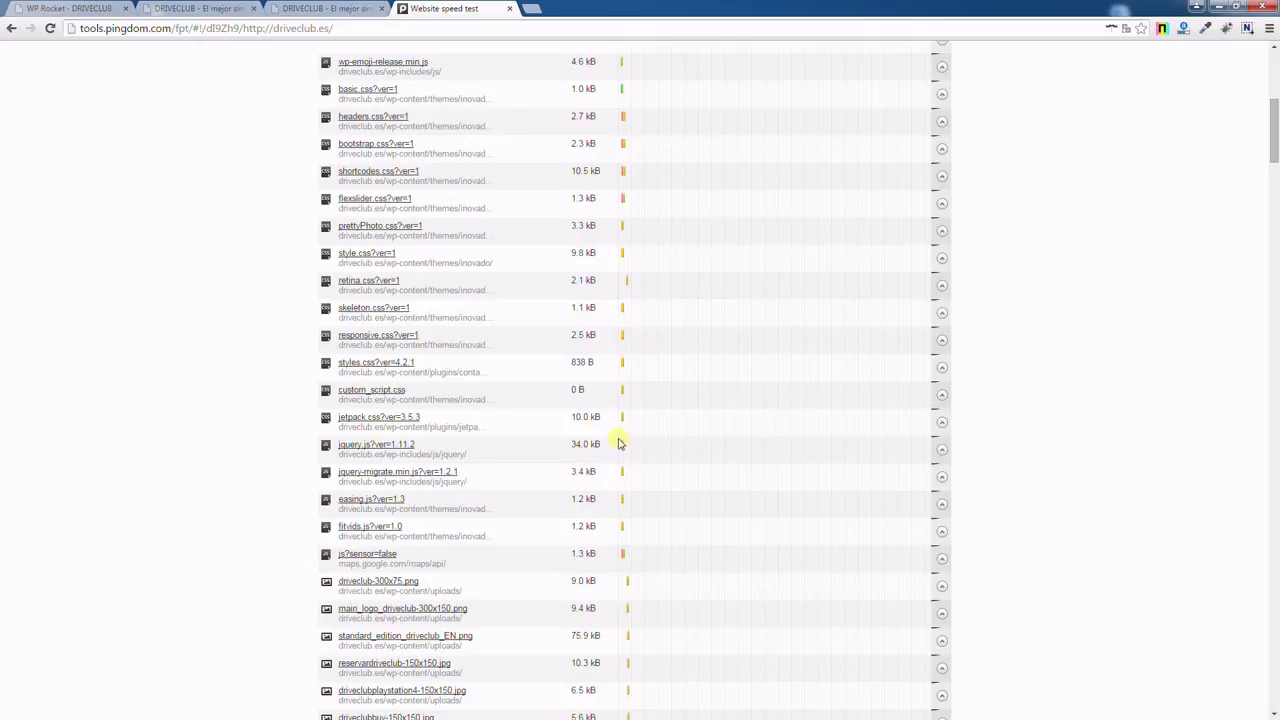
{"action": "scroll", "coordinate": [618, 443], "scroll_direction": "down", "scroll_amount": 10}
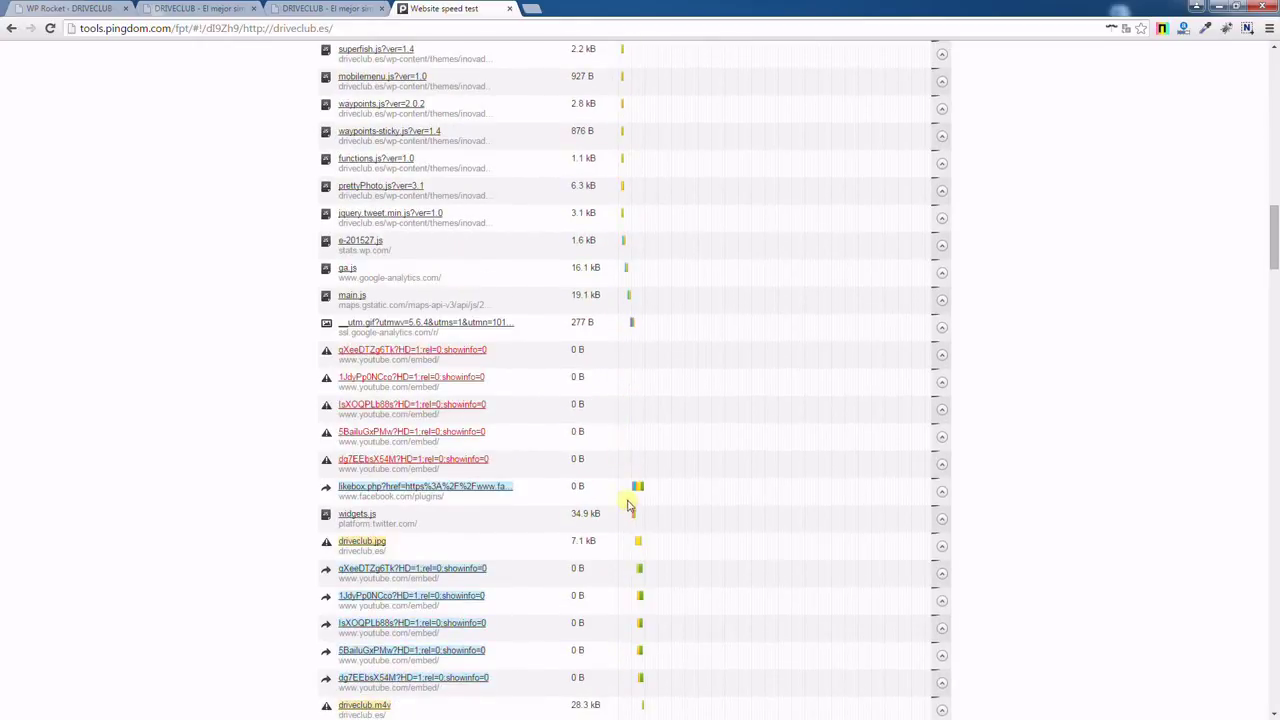
{"action": "scroll", "coordinate": [632, 495], "scroll_direction": "down", "scroll_amount": 5}
{"action": "scroll", "coordinate": [633, 493], "scroll_direction": "down", "scroll_amount": 2}
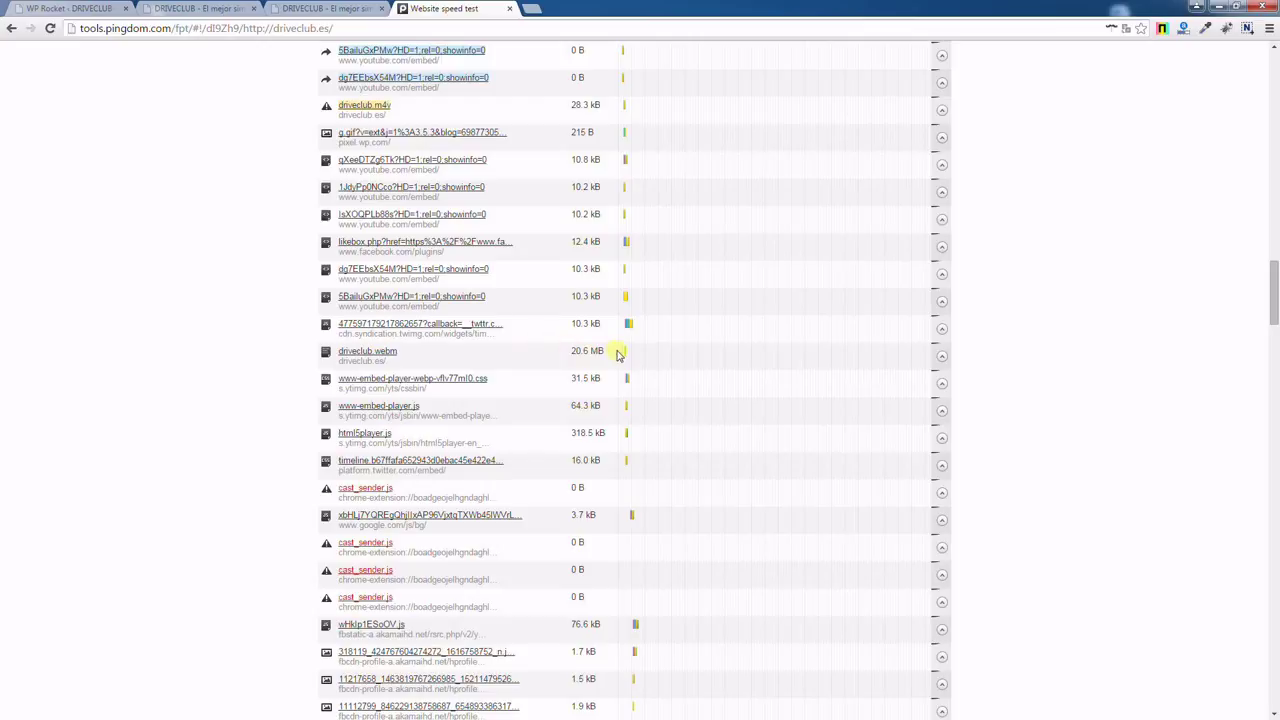
{"action": "left_click_drag", "start_coordinate": [626, 357], "coordinate": [326, 352]}
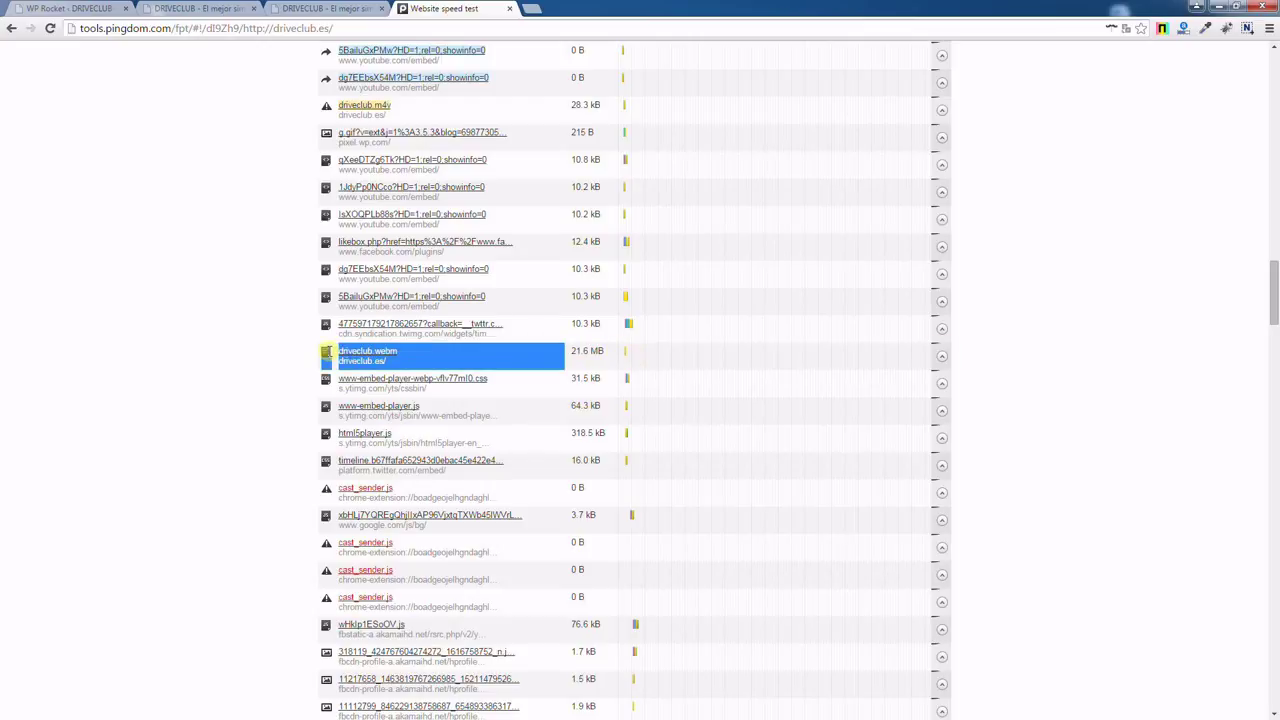
{"action": "scroll", "coordinate": [520, 505], "scroll_direction": "down", "scroll_amount": 7}
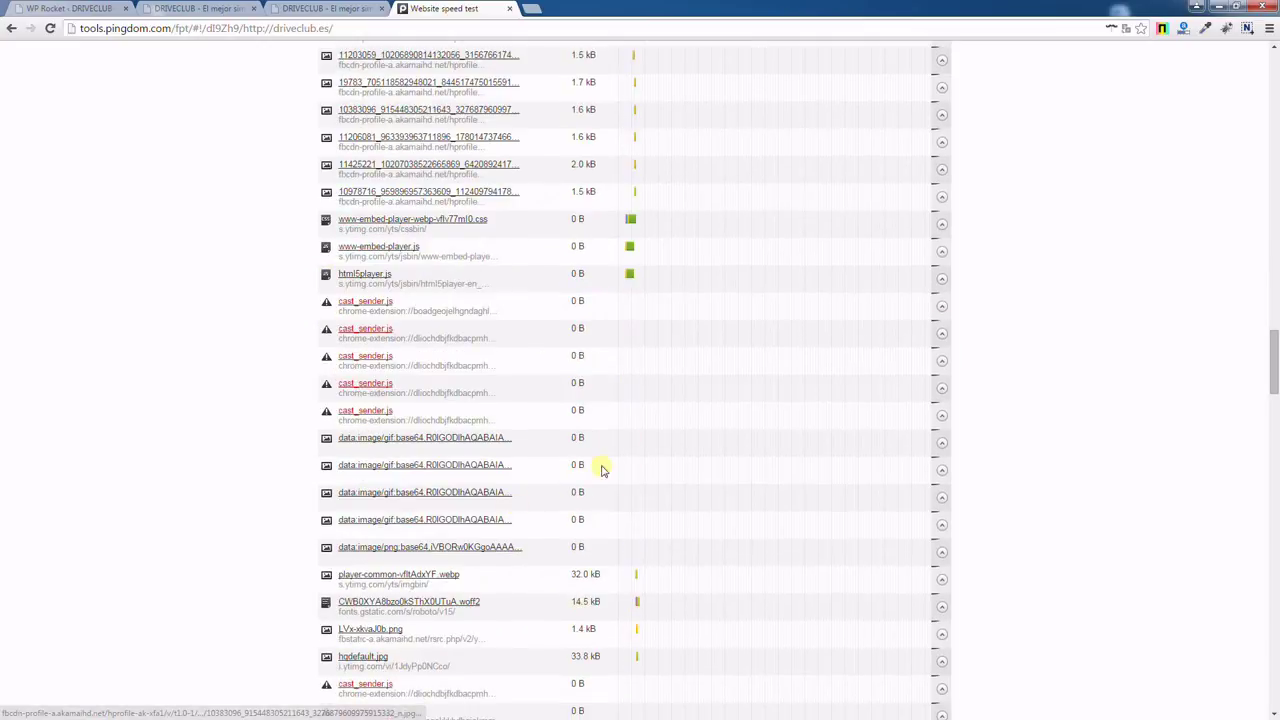
{"action": "scroll", "coordinate": [603, 567], "scroll_direction": "down", "scroll_amount": 10}
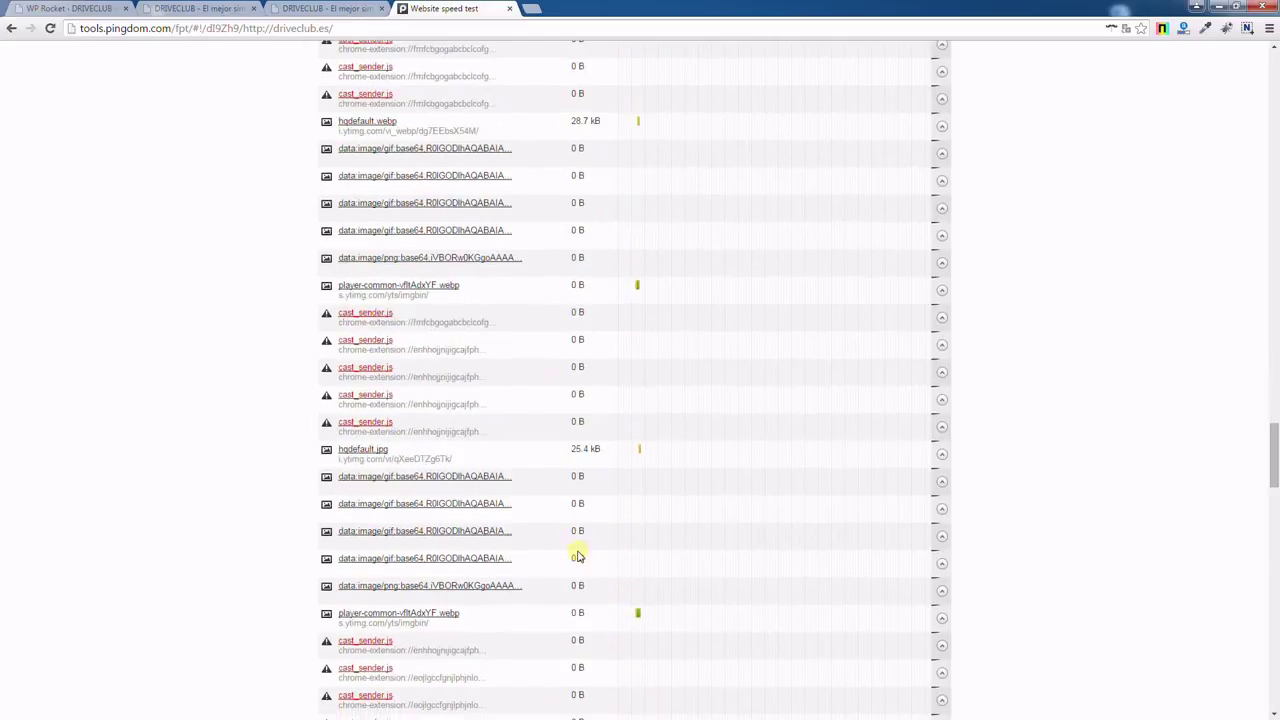